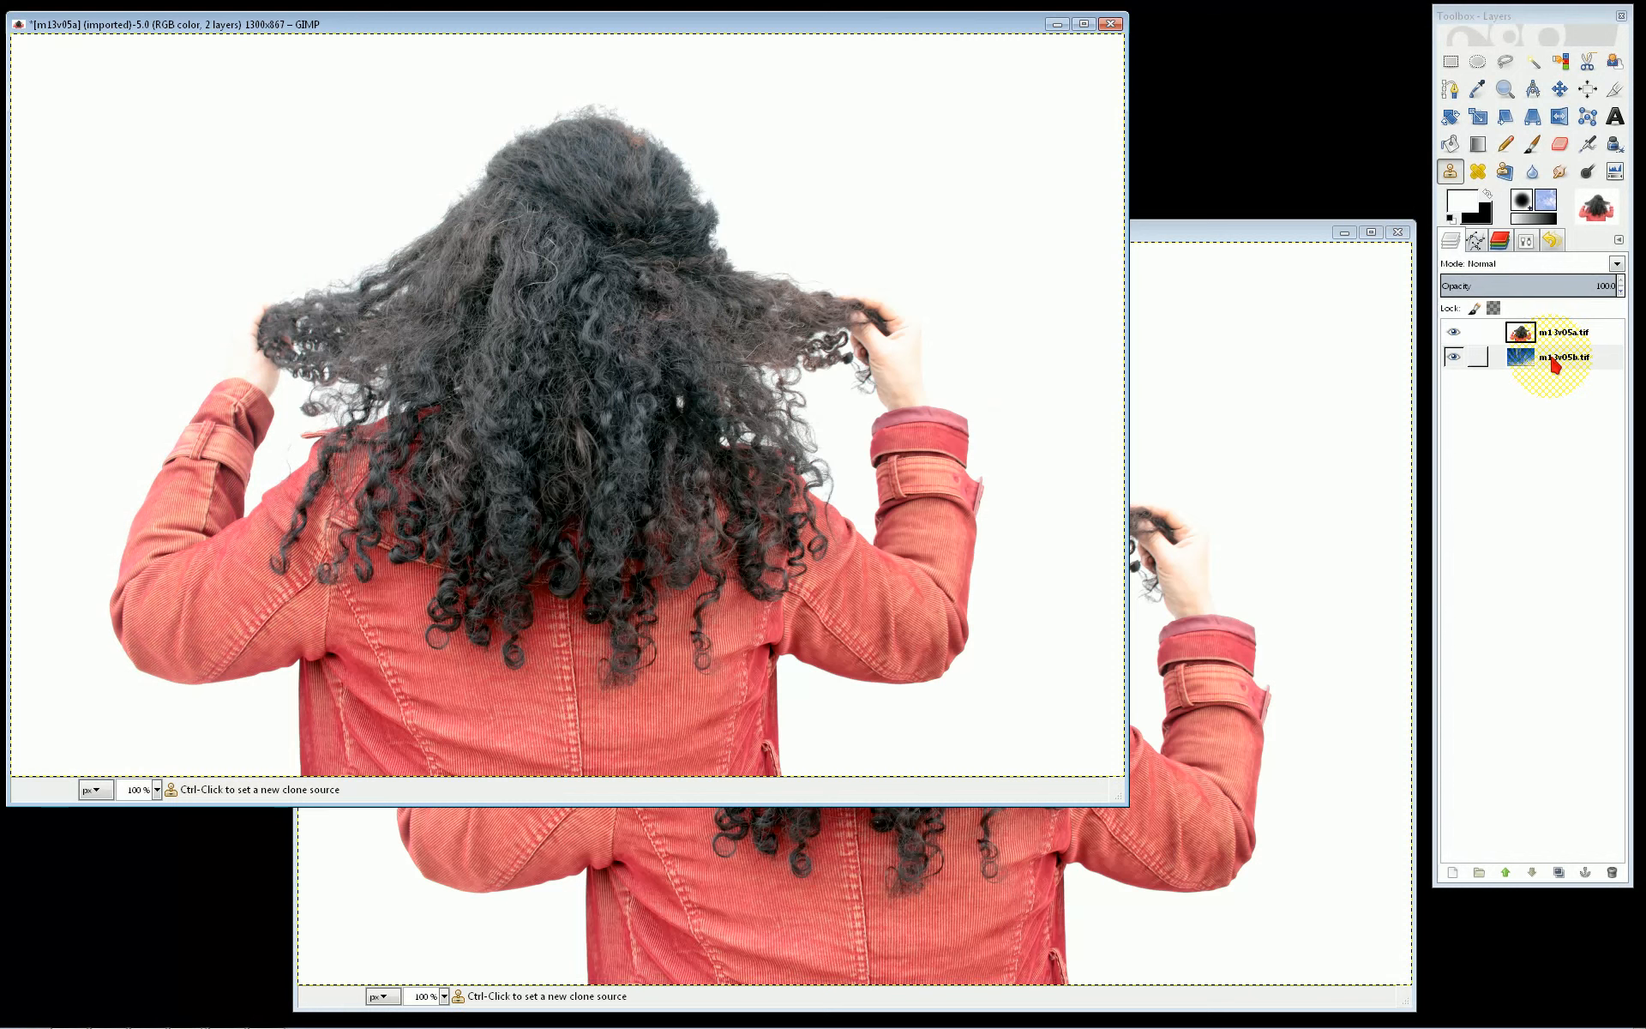
Add a white (full opacity) layer mask to the m13v05a.tif layer
{"action": "left_click", "coordinate": [1554, 334]}
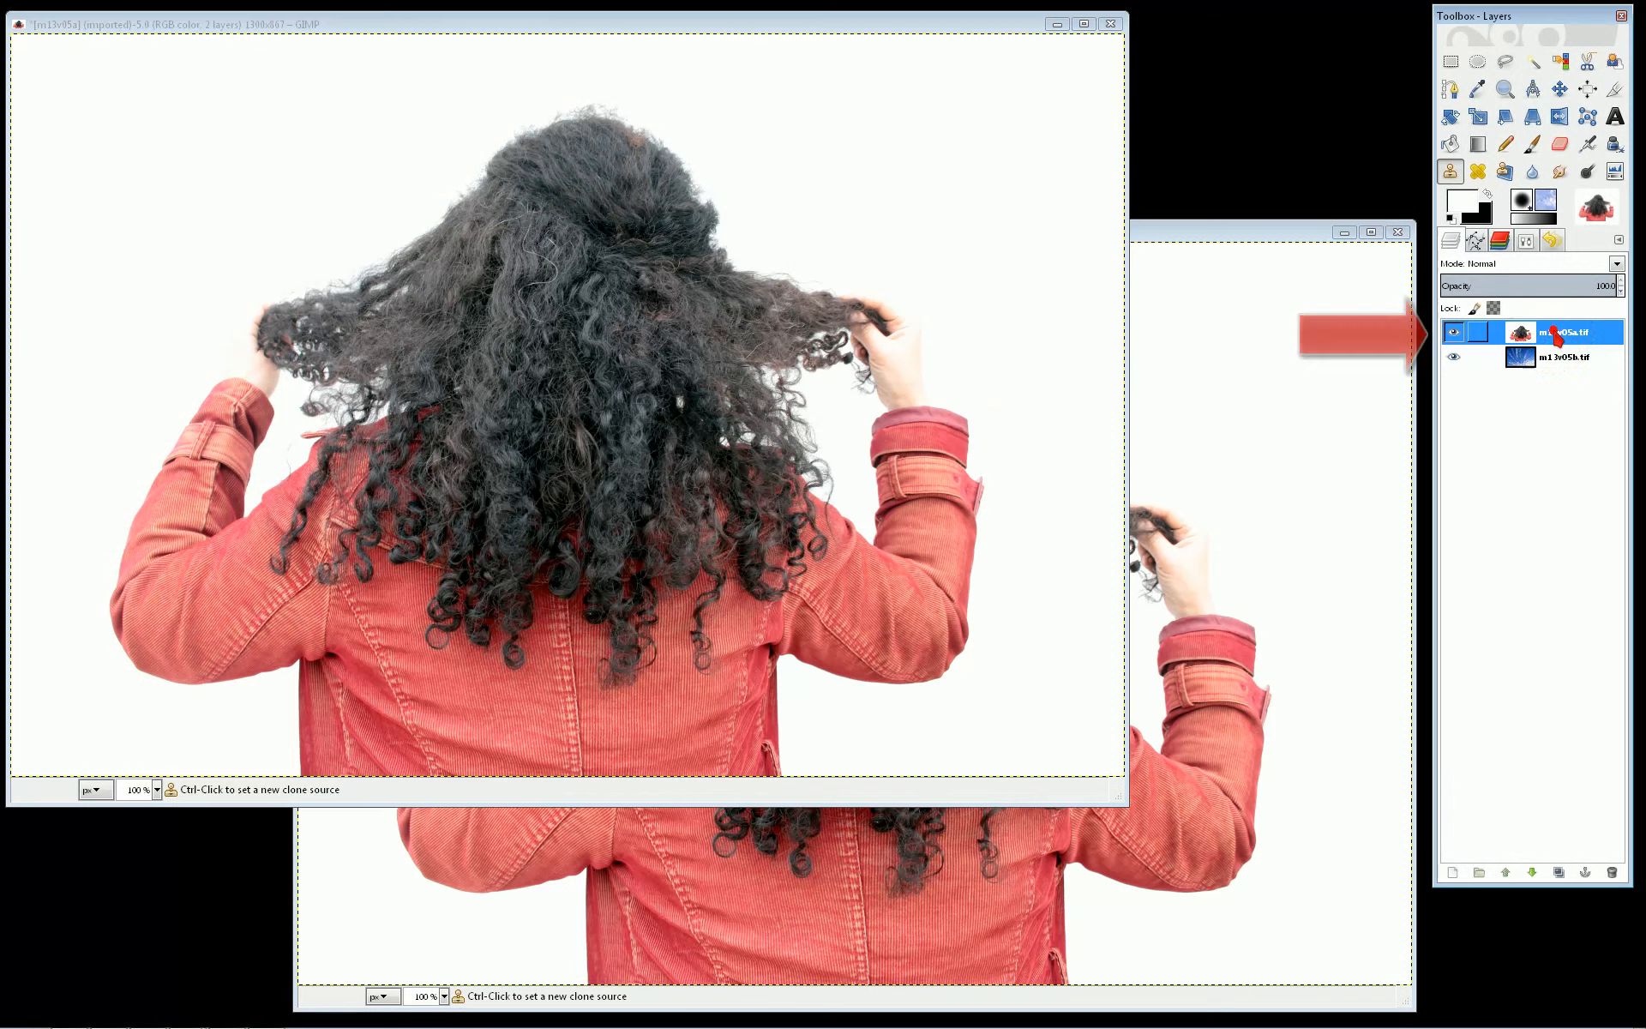
{"action": "right_click", "coordinate": [1554, 334]}
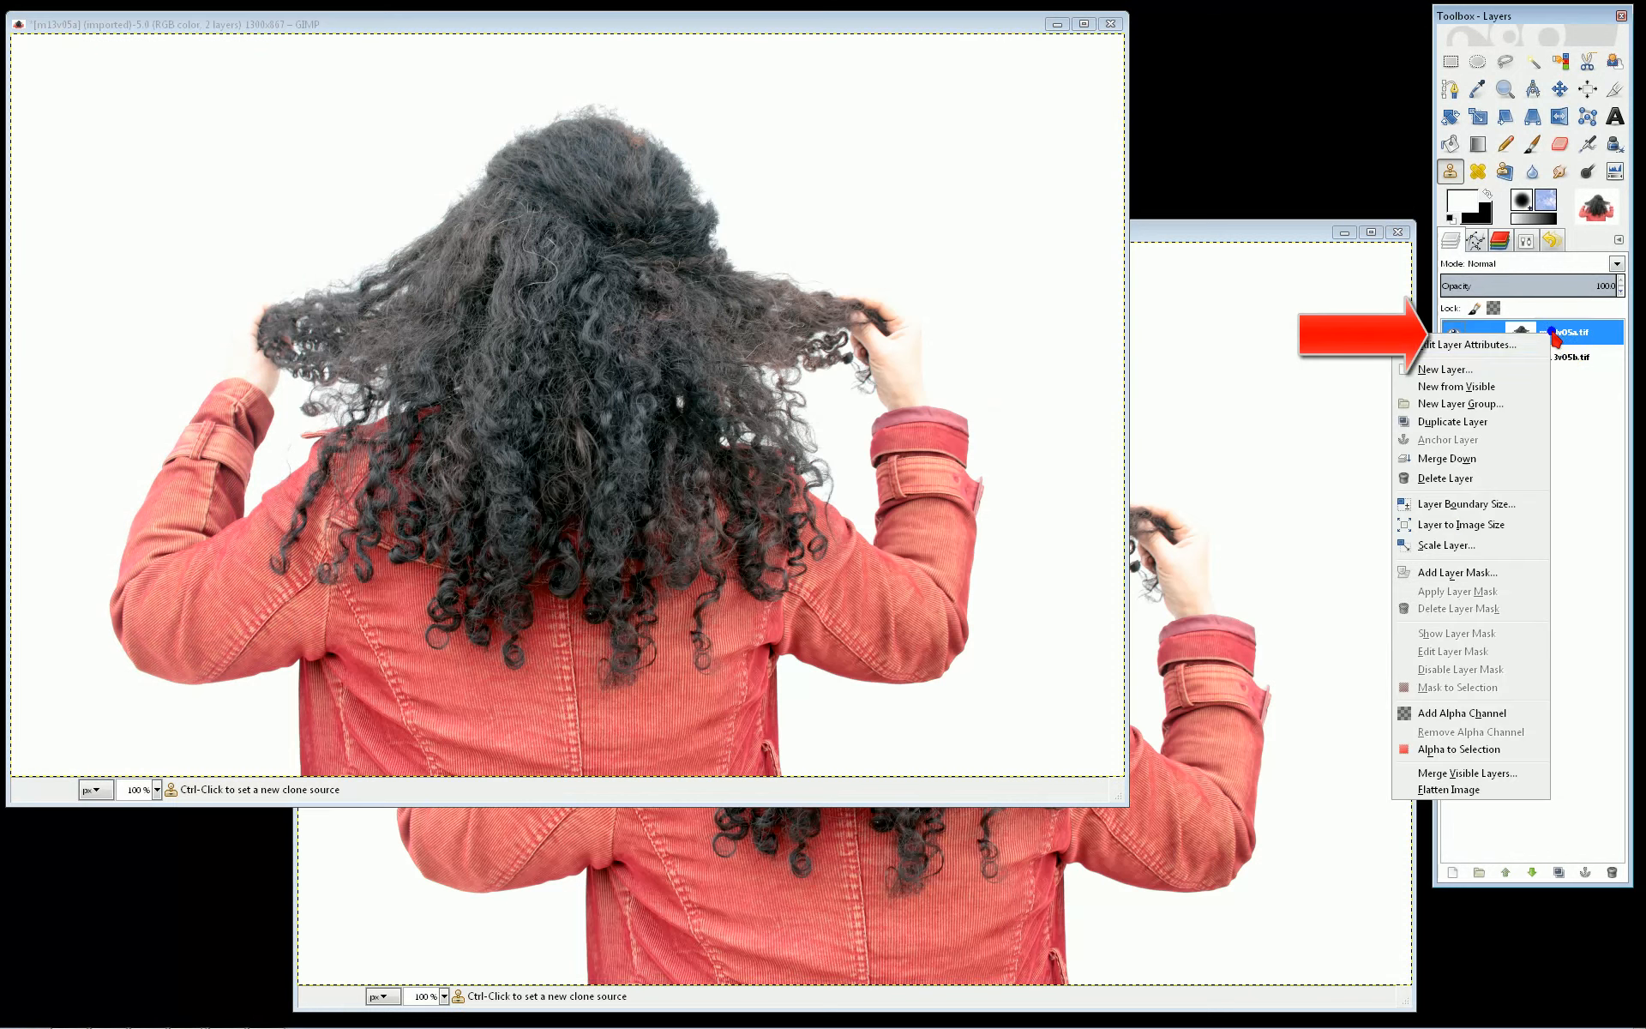
{"action": "left_click", "coordinate": [1456, 572]}
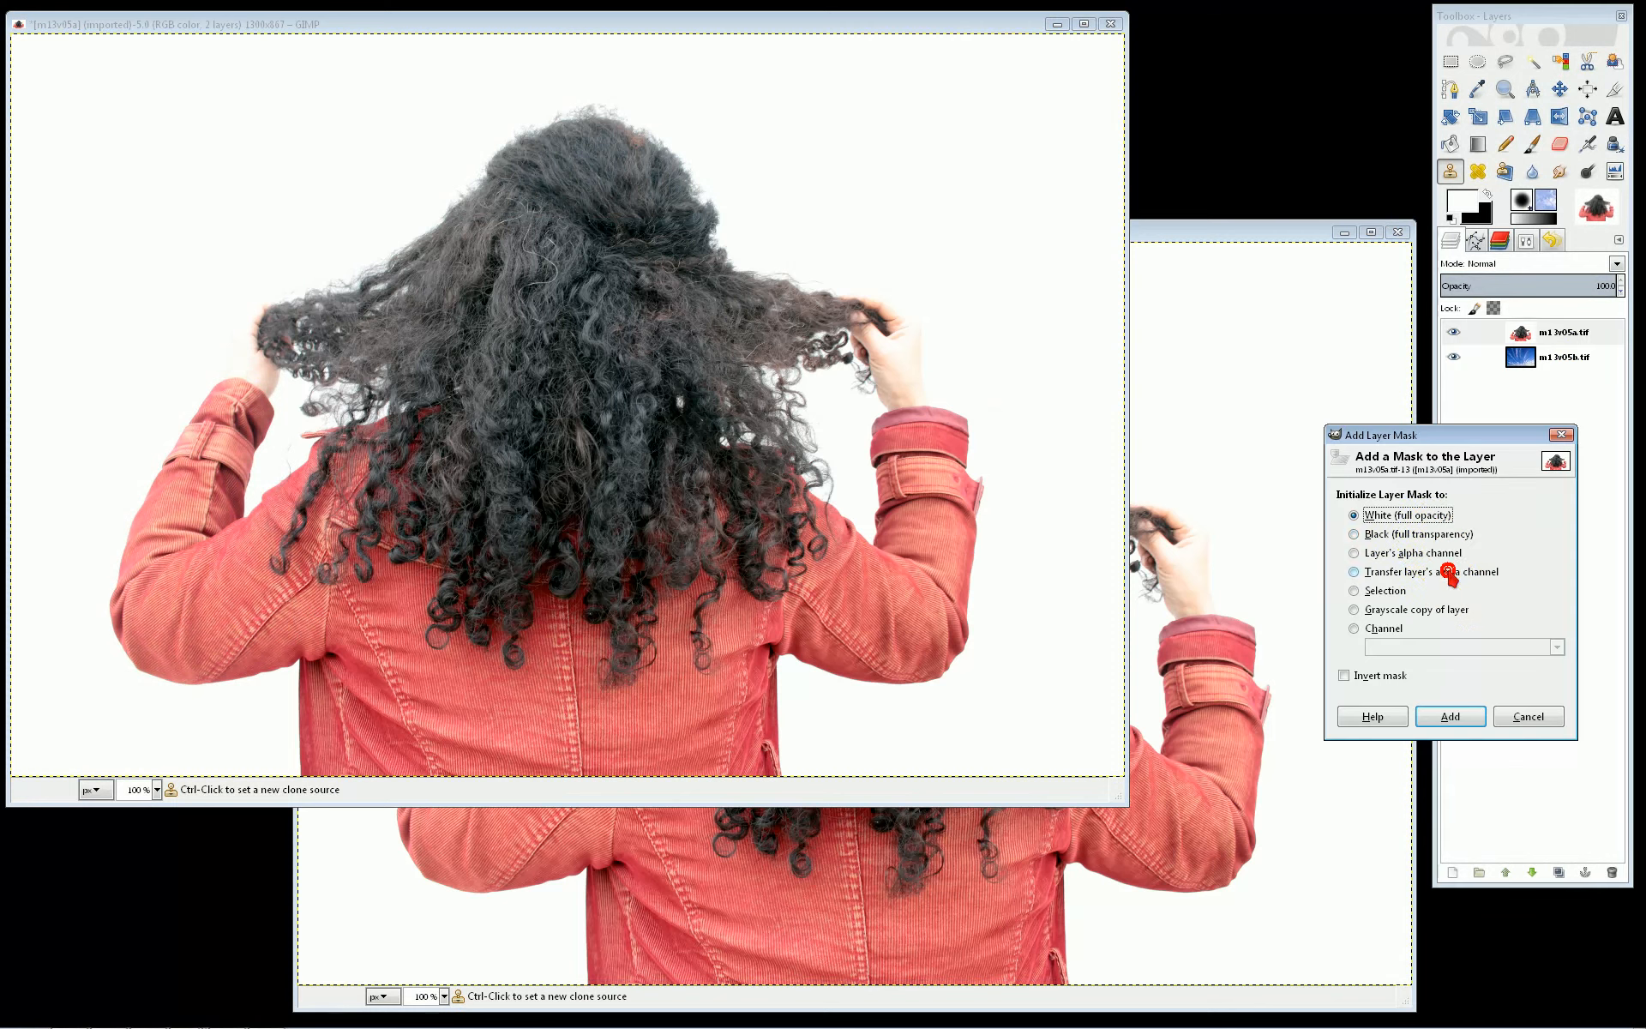
{"action": "left_click", "coordinate": [1450, 716]}
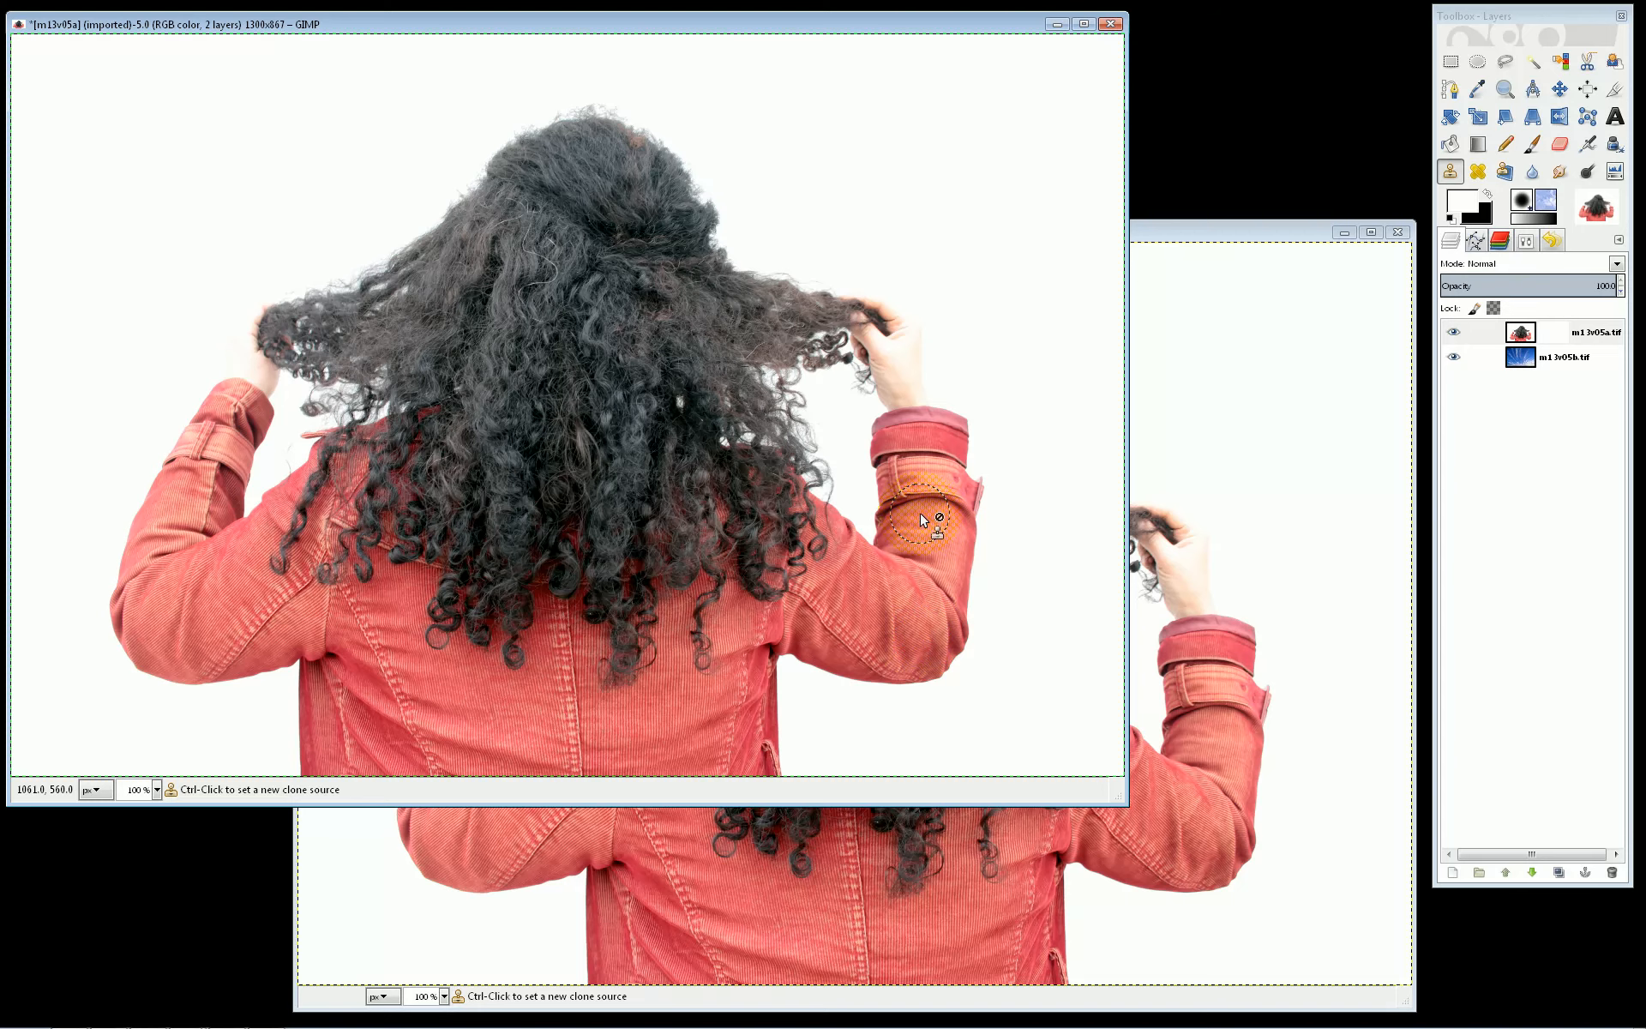
Turn the single-layer copy of the photo monochrome with Channel Mixer, raising red and lowering green and blue until the background is black
{"action": "key", "text": "alt+Tab"}
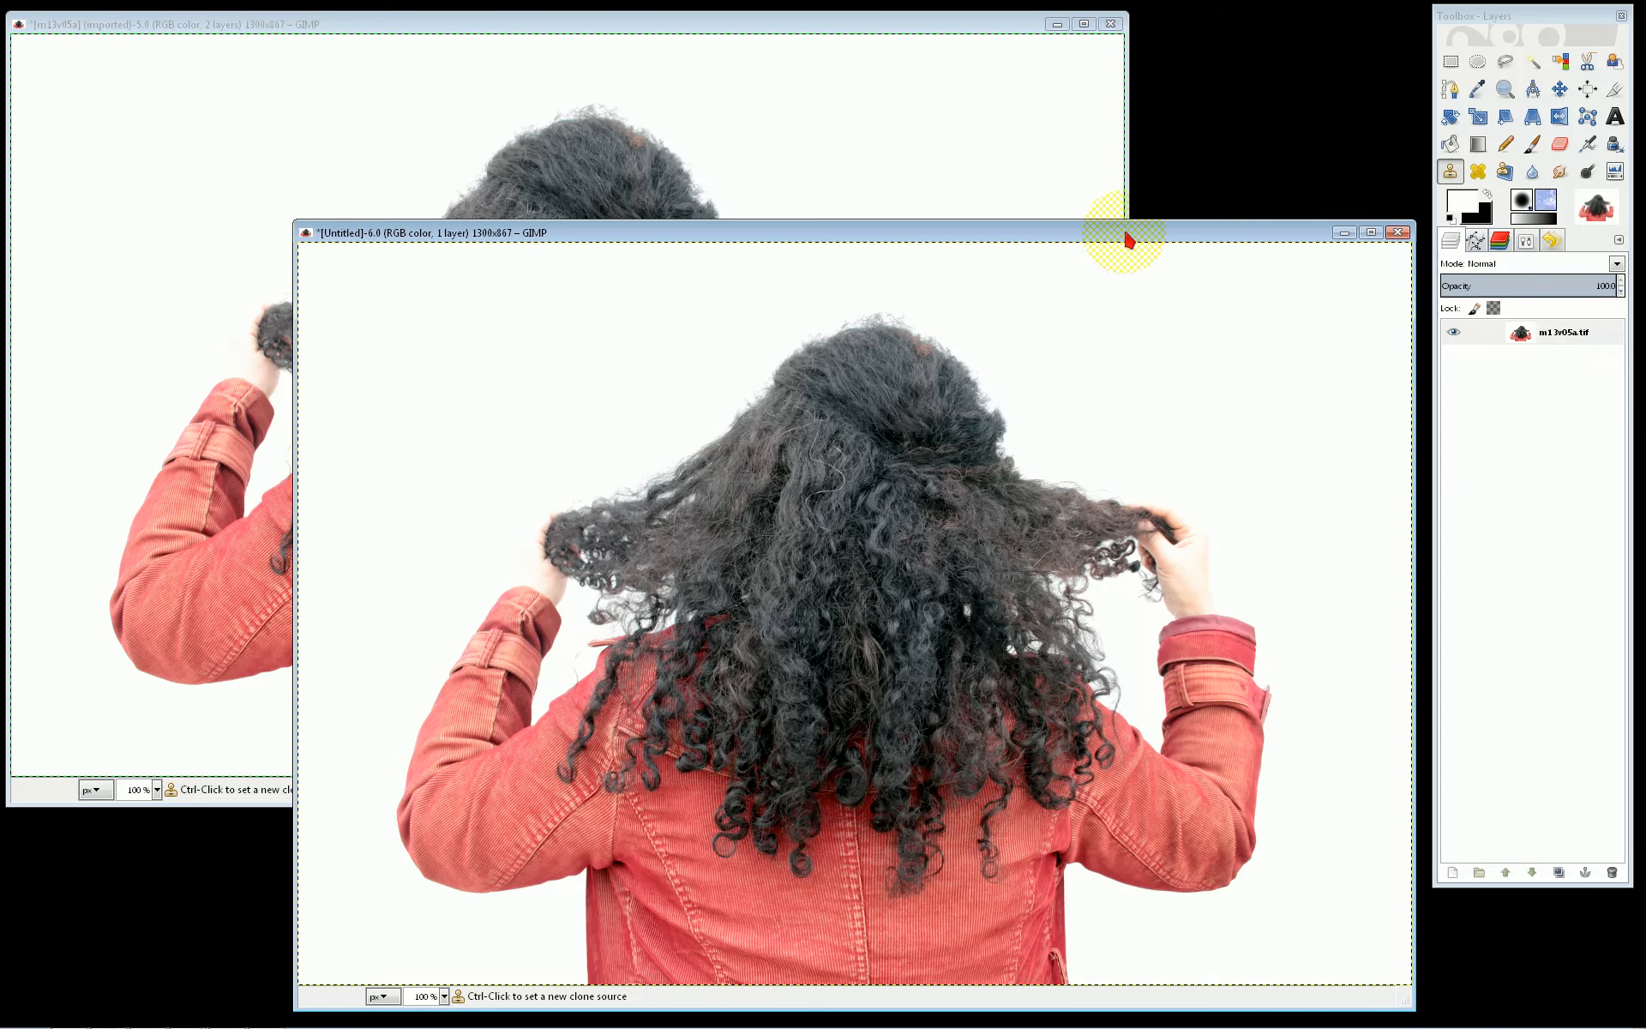
{"action": "right_click", "coordinate": [881, 491]}
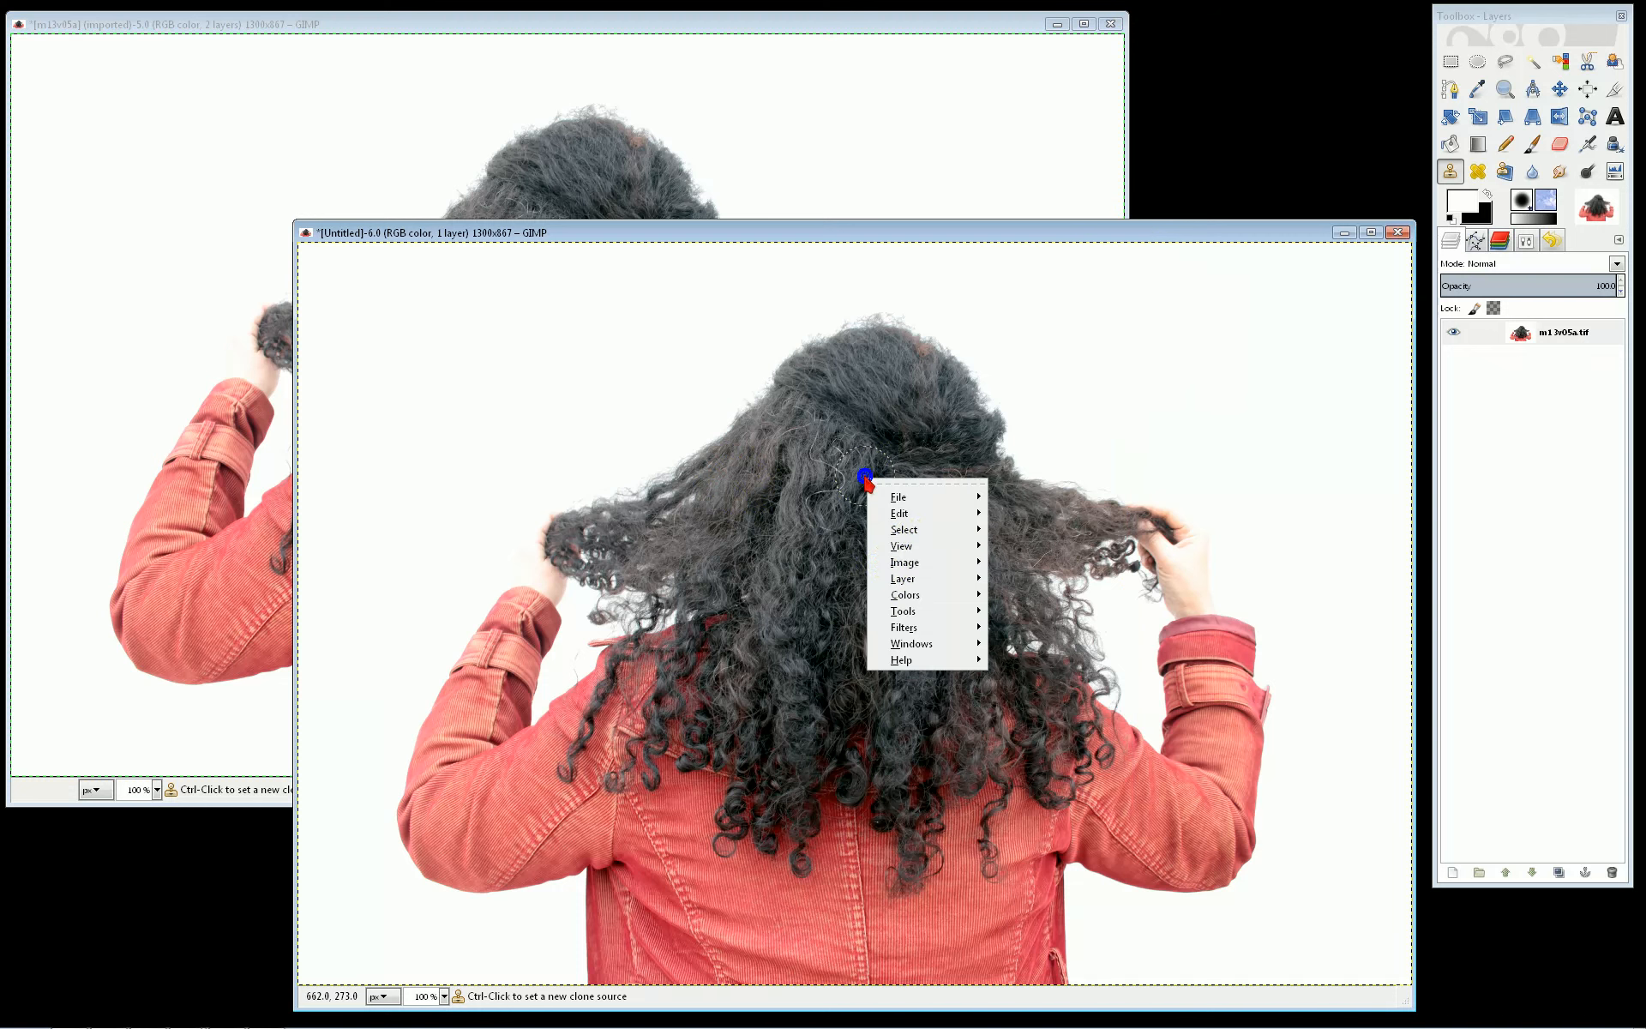
{"action": "mouse_move", "coordinate": [923, 591]}
{"action": "mouse_move", "coordinate": [1115, 856]}
{"action": "left_click", "coordinate": [1192, 856]}
{"action": "left_click", "coordinate": [912, 678]}
{"action": "left_click_drag", "start_coordinate": [967, 746], "coordinate": [1369, 972]}
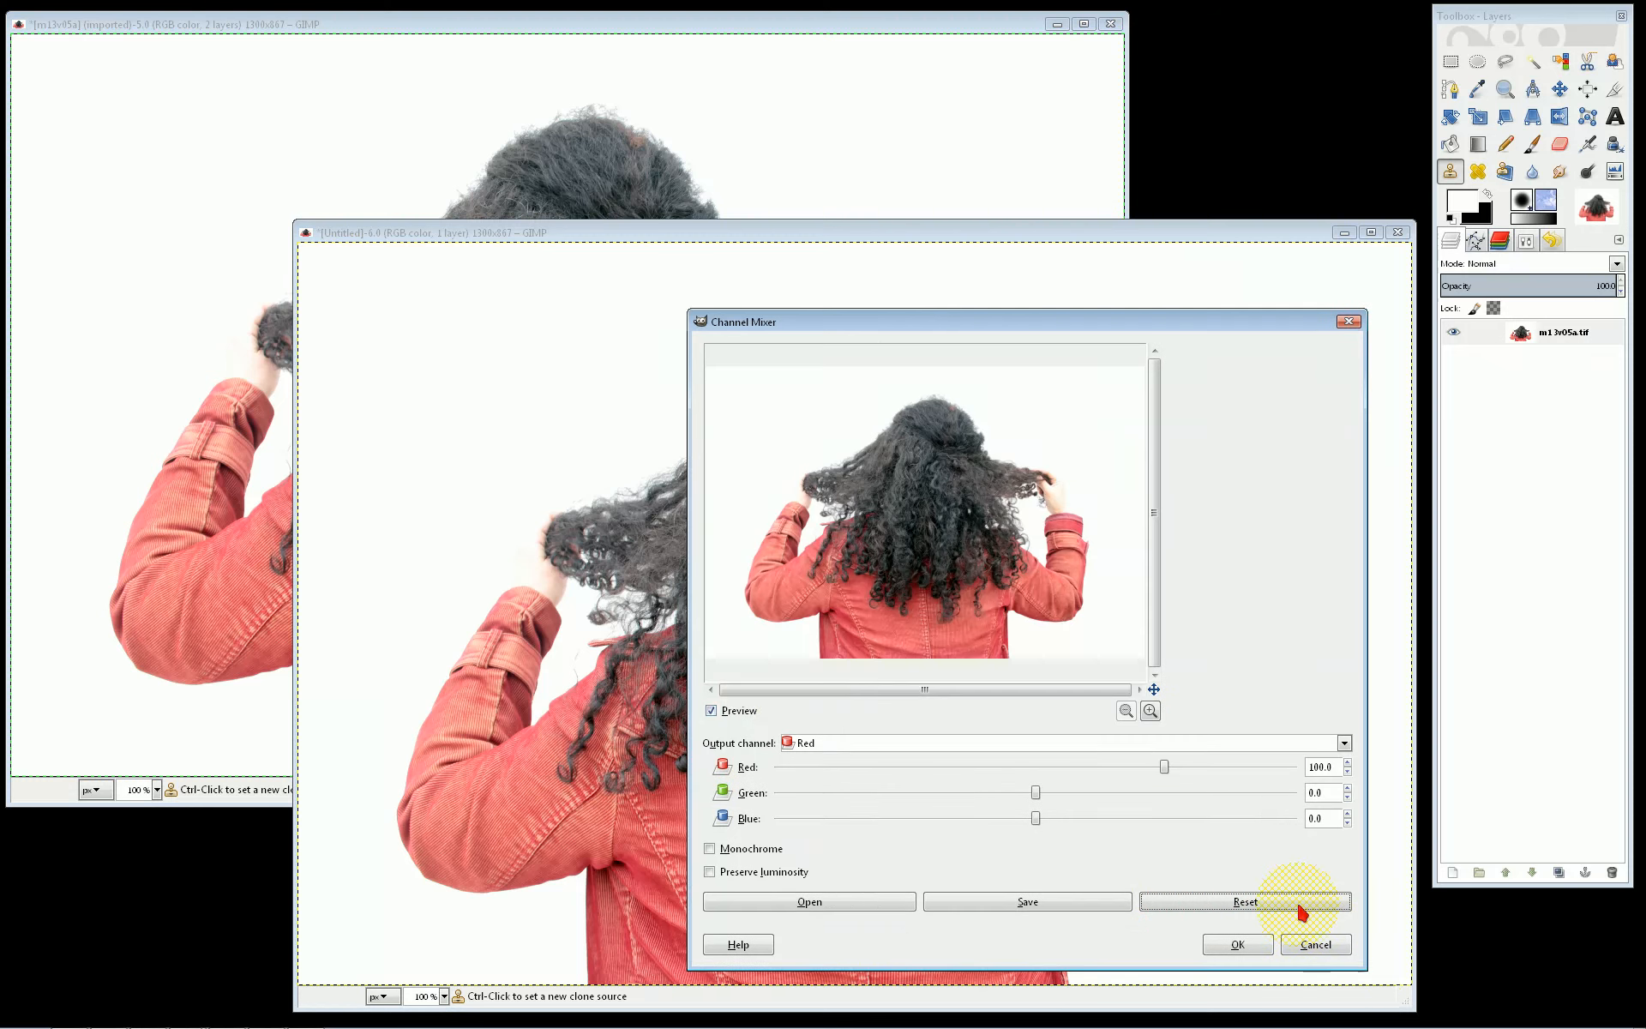
{"action": "left_click", "coordinate": [710, 849]}
{"action": "left_click_drag", "start_coordinate": [1036, 820], "coordinate": [910, 836]}
{"action": "left_click_drag", "start_coordinate": [1164, 767], "coordinate": [1202, 767]}
{"action": "left_click_drag", "start_coordinate": [1035, 792], "coordinate": [997, 801]}
{"action": "left_click", "coordinate": [1237, 944]}
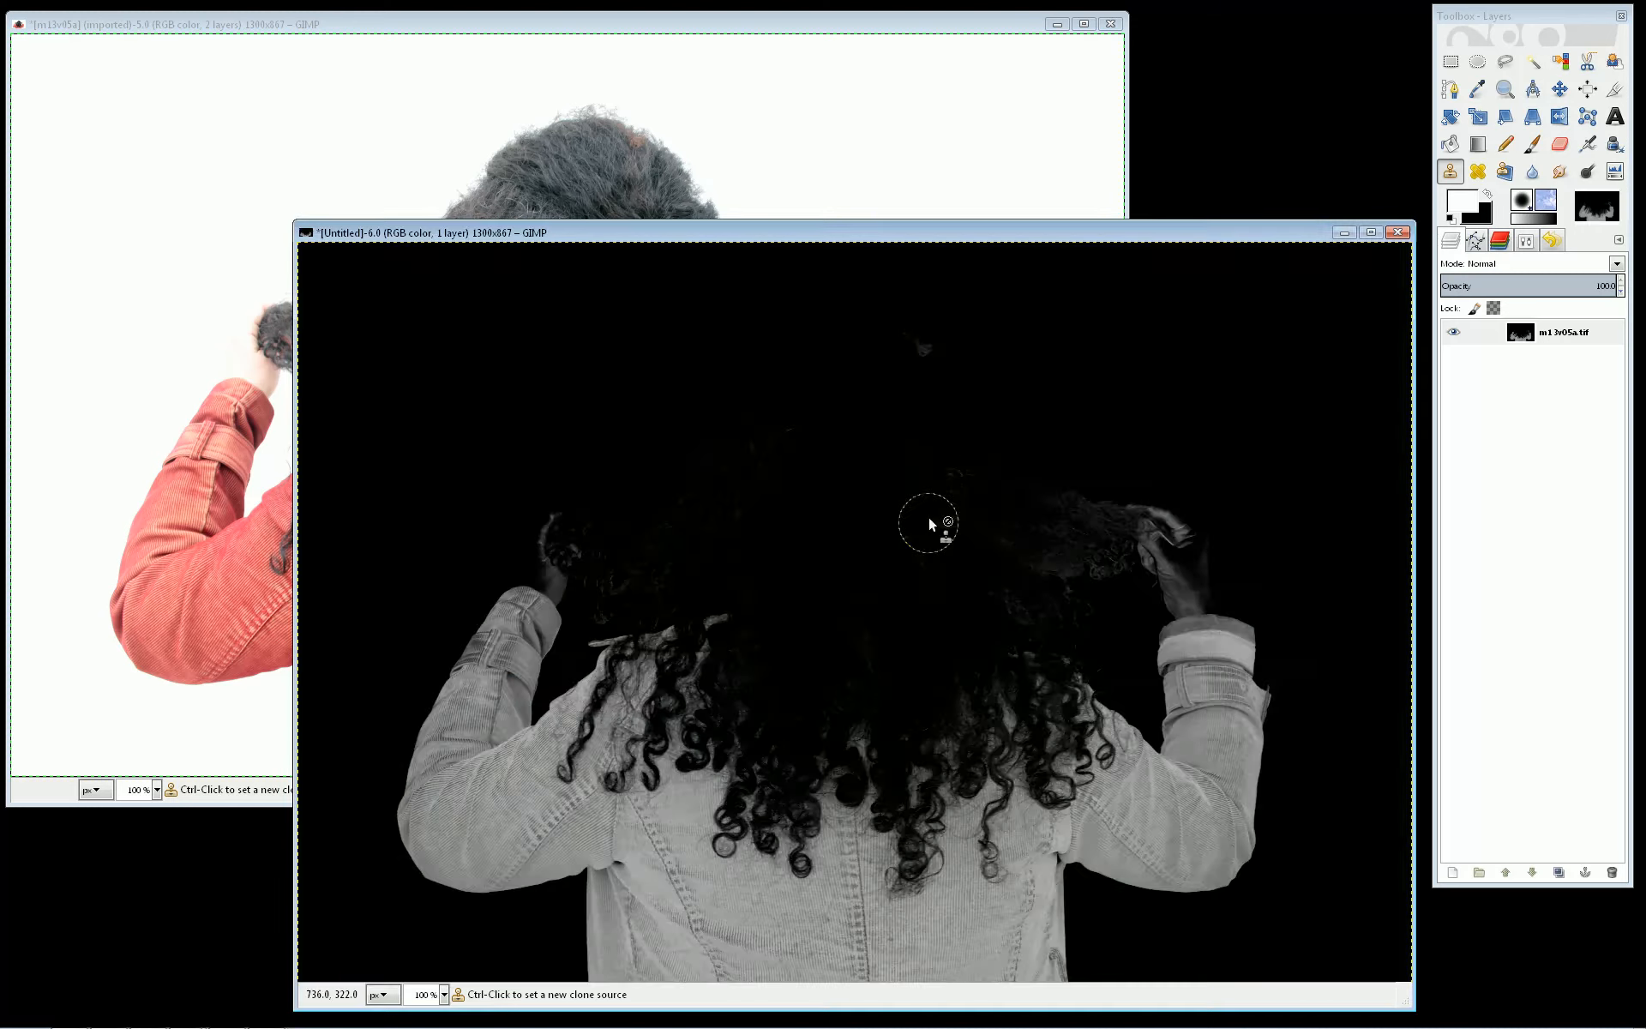
Apply Threshold to the monochrome copy with a range of 70 to 255
{"action": "right_click", "coordinate": [896, 490]}
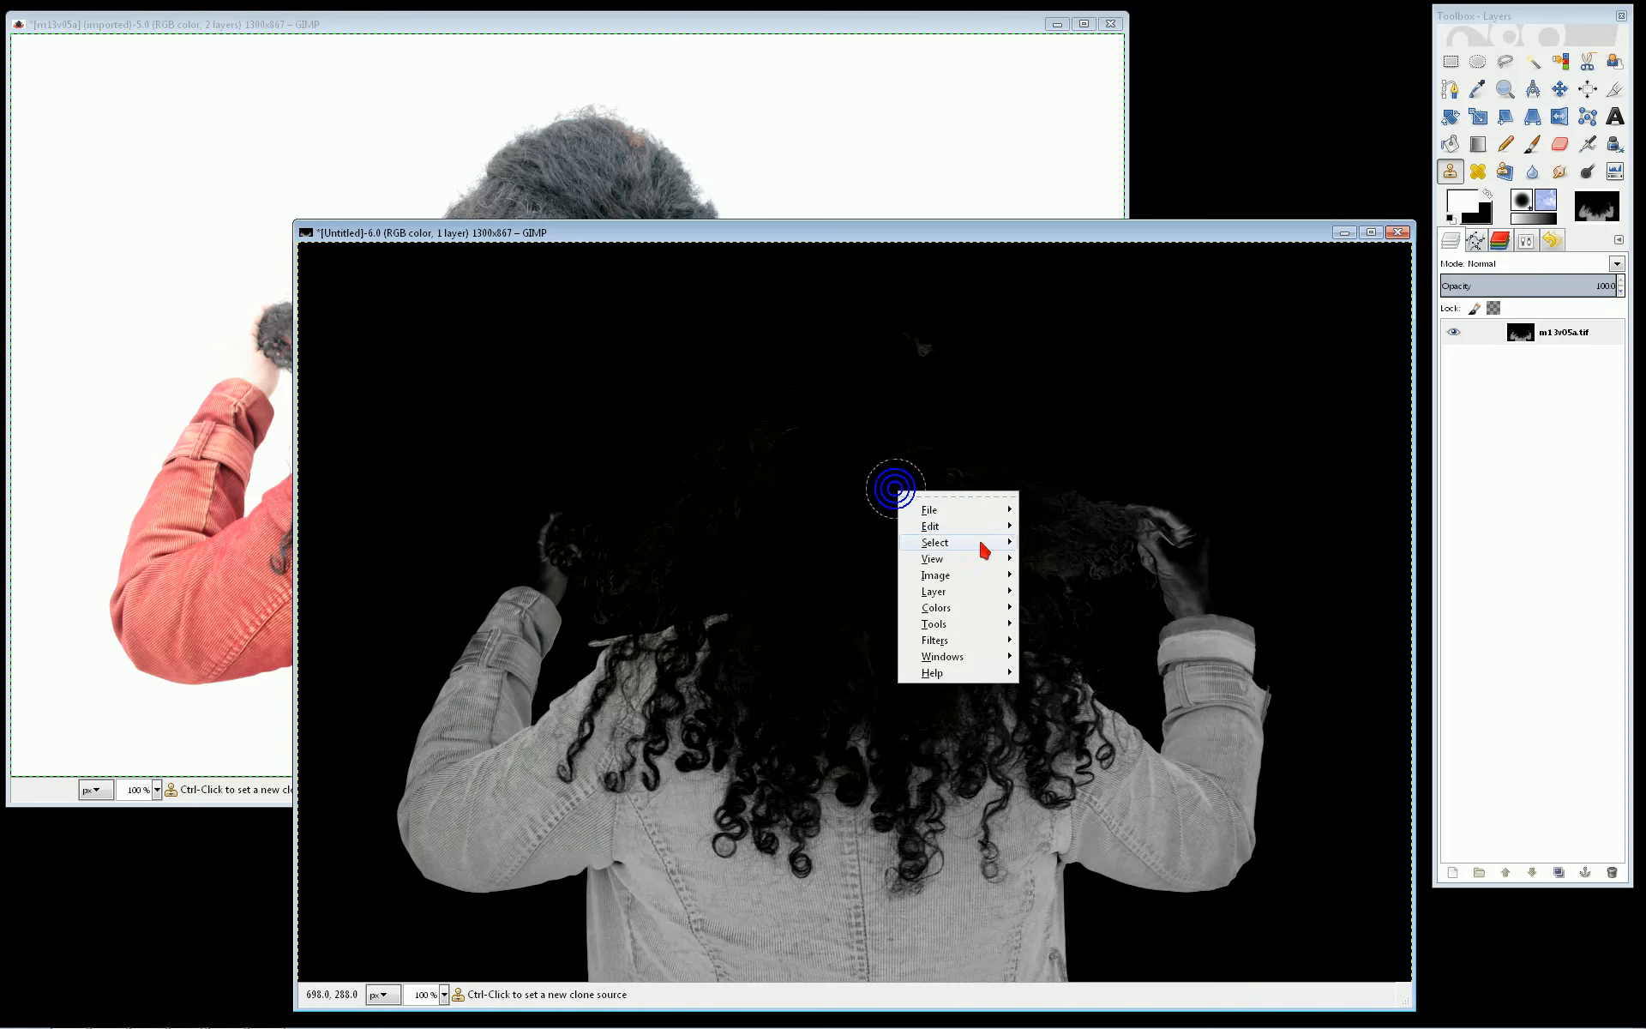
{"action": "mouse_move", "coordinate": [974, 608]}
{"action": "left_click", "coordinate": [1076, 700]}
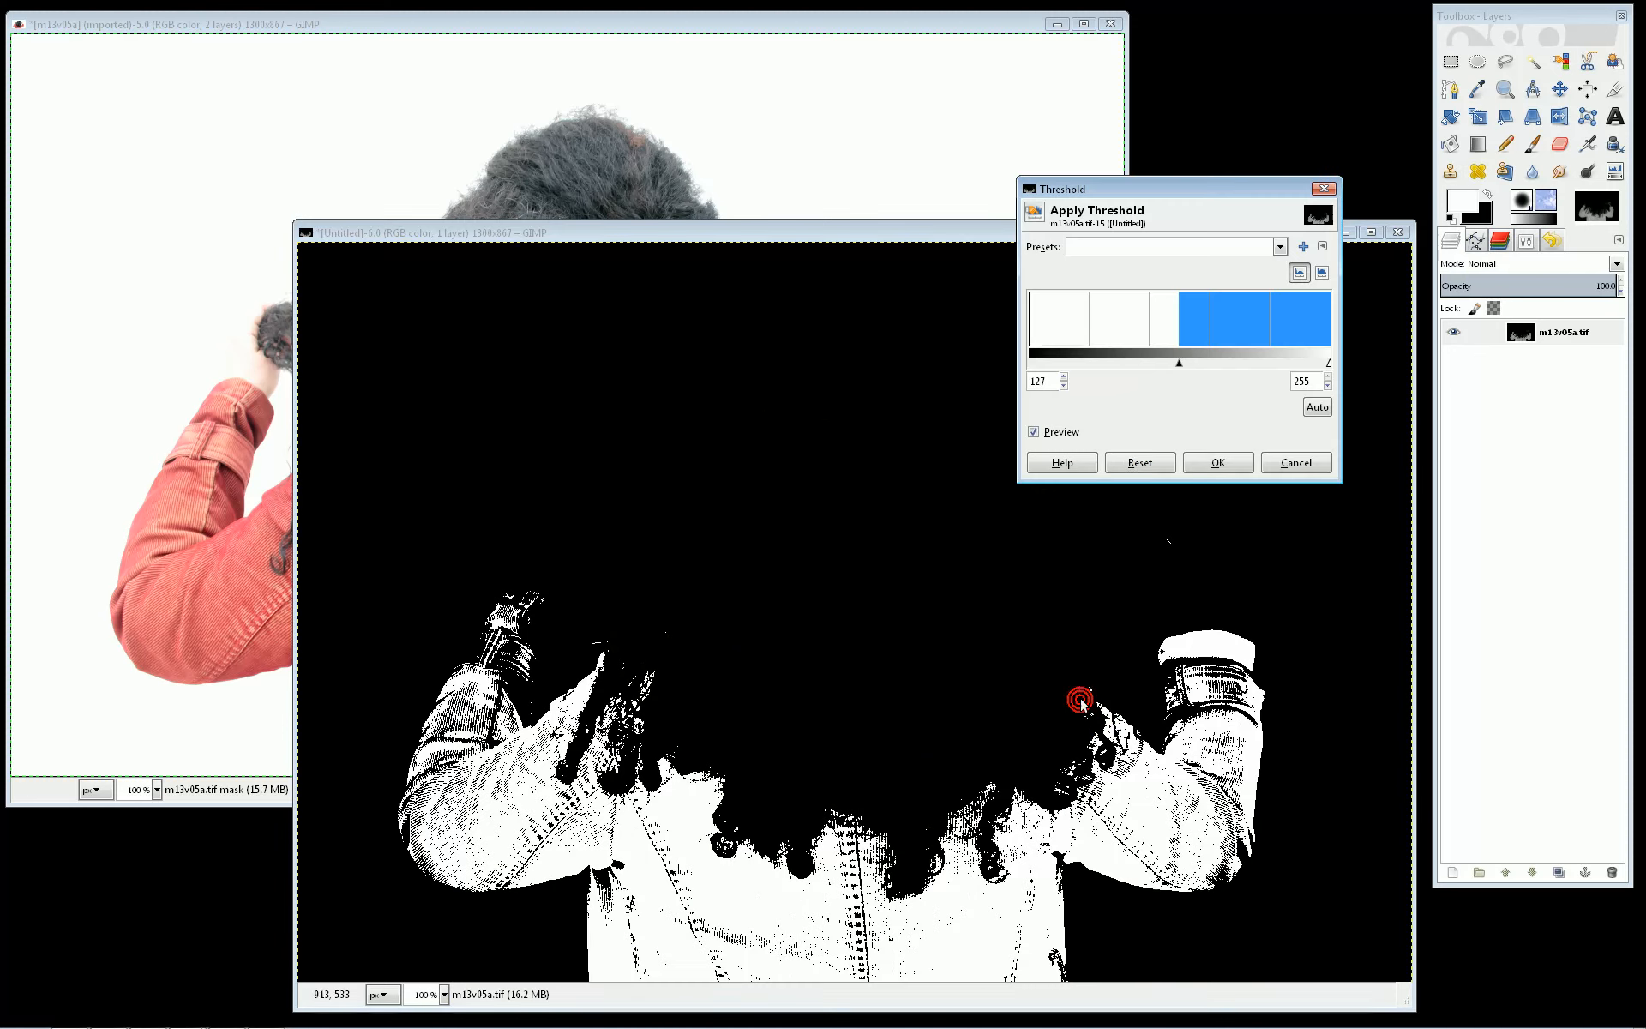
{"action": "left_click", "coordinate": [1179, 364]}
{"action": "left_click_drag", "start_coordinate": [1182, 369], "coordinate": [1114, 370]}
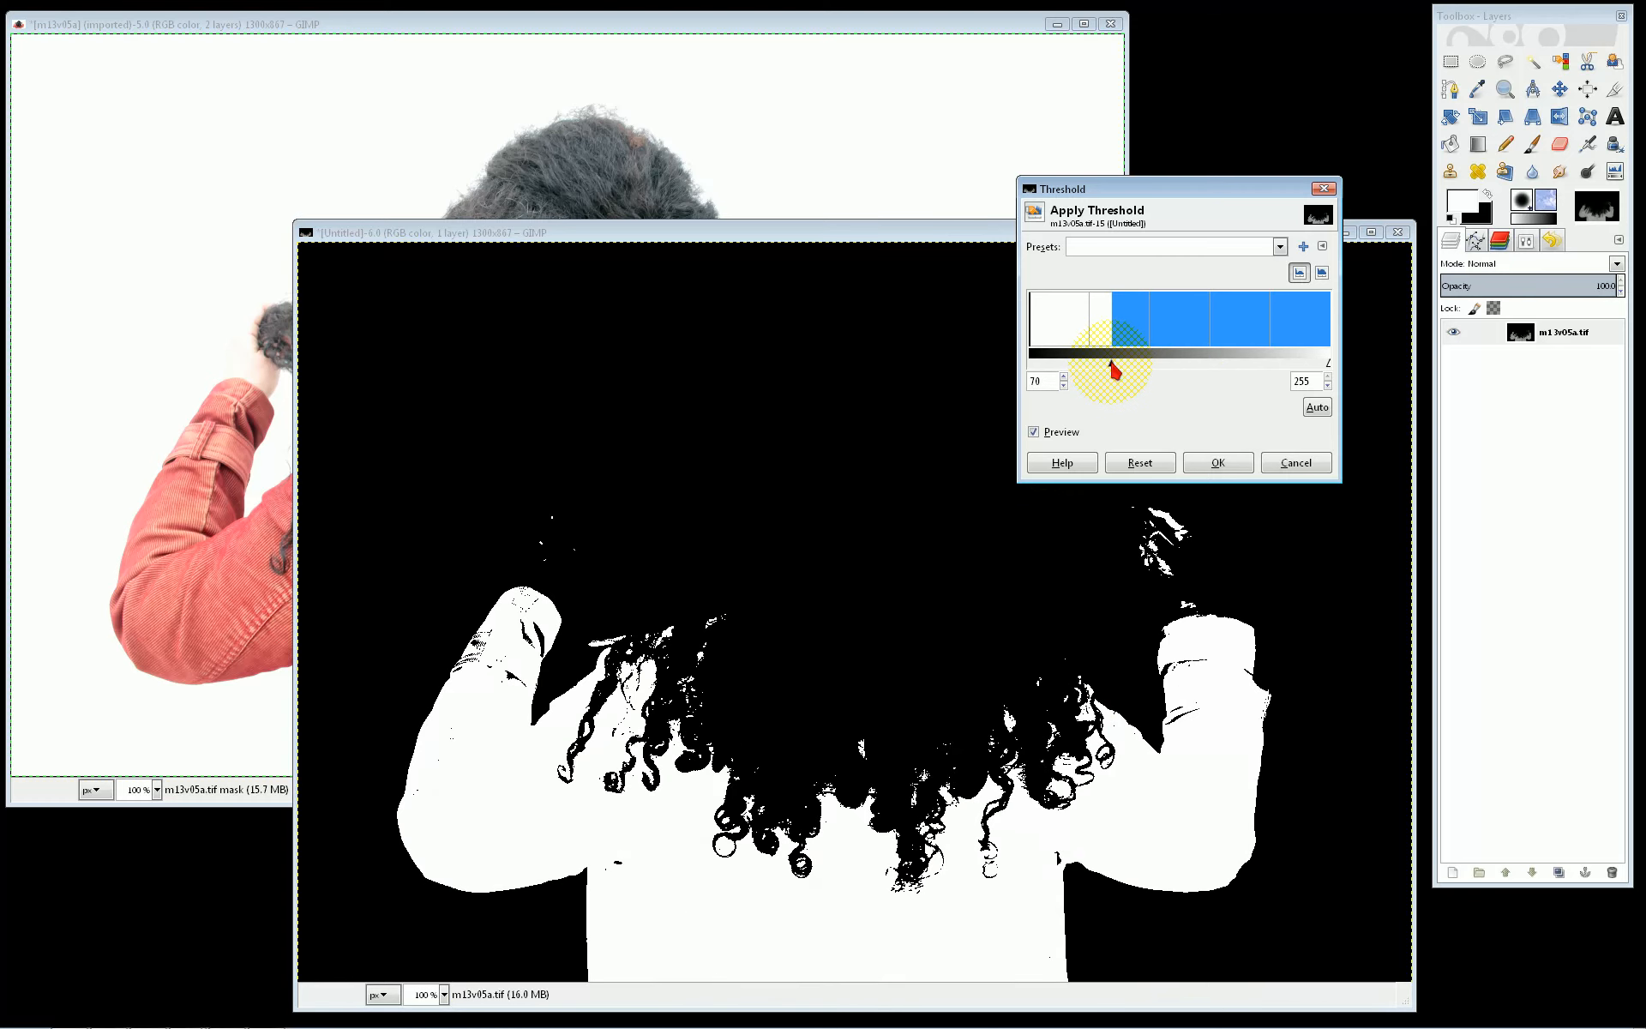
{"action": "left_click", "coordinate": [1218, 462]}
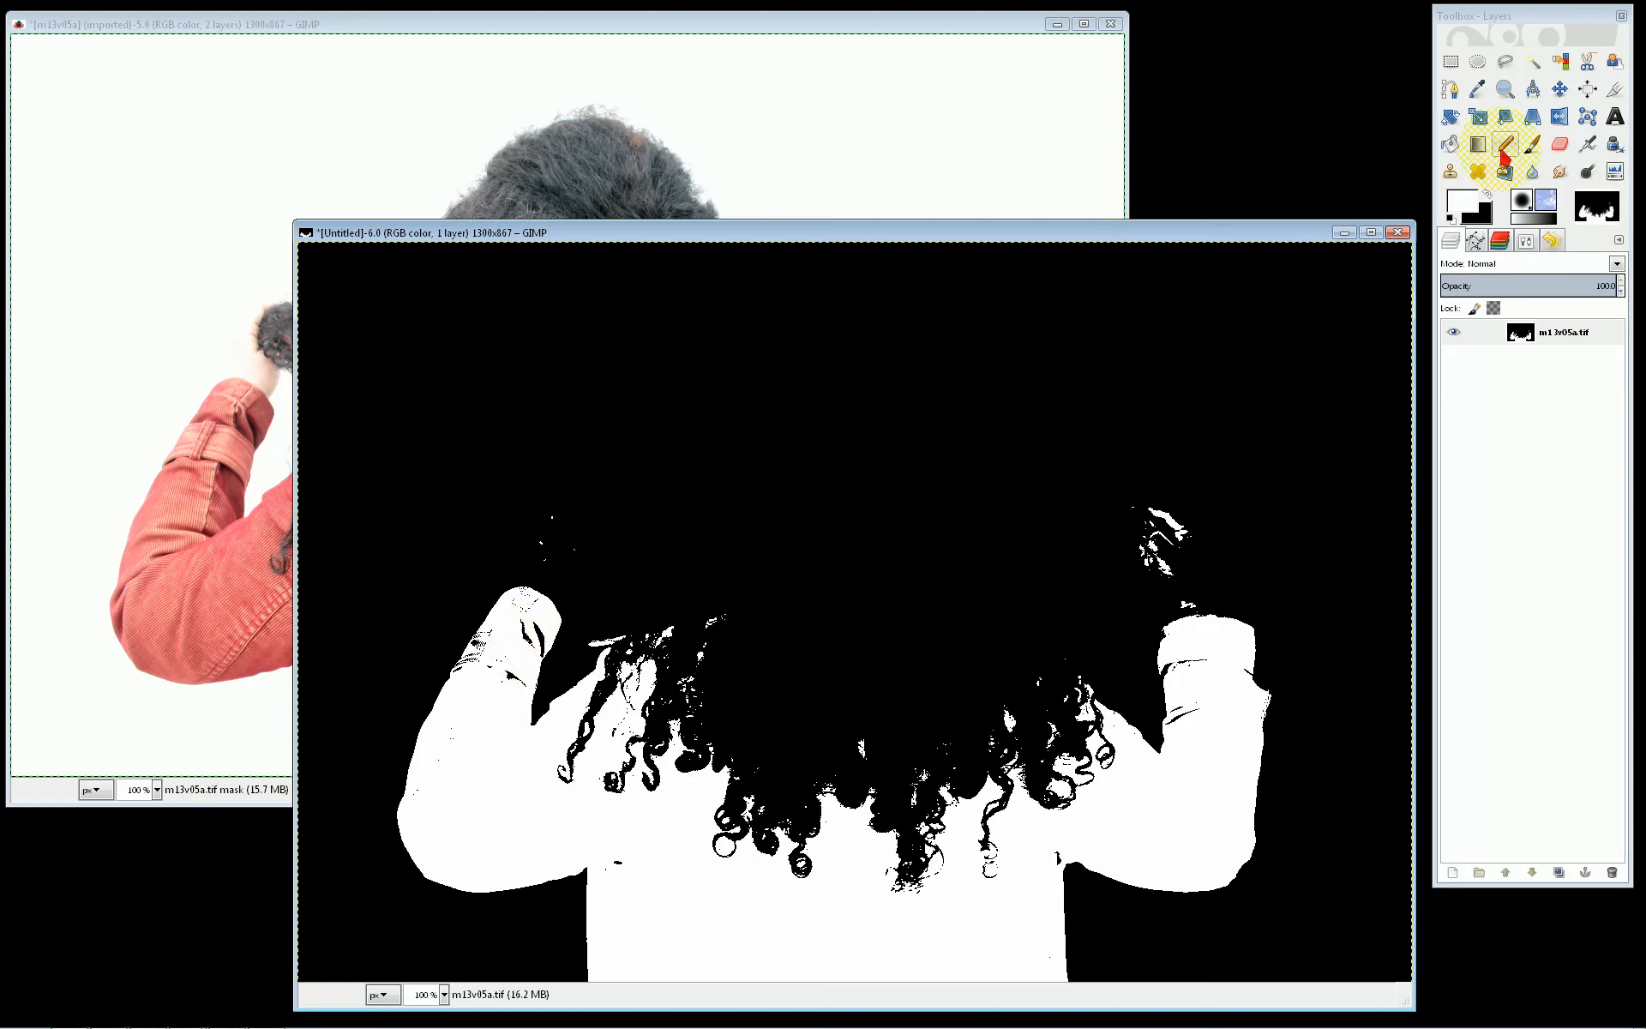
Paint out the black specks inside the left sleeve of the black-and-white image with the Pencil in white
{"action": "double_click", "coordinate": [1506, 150]}
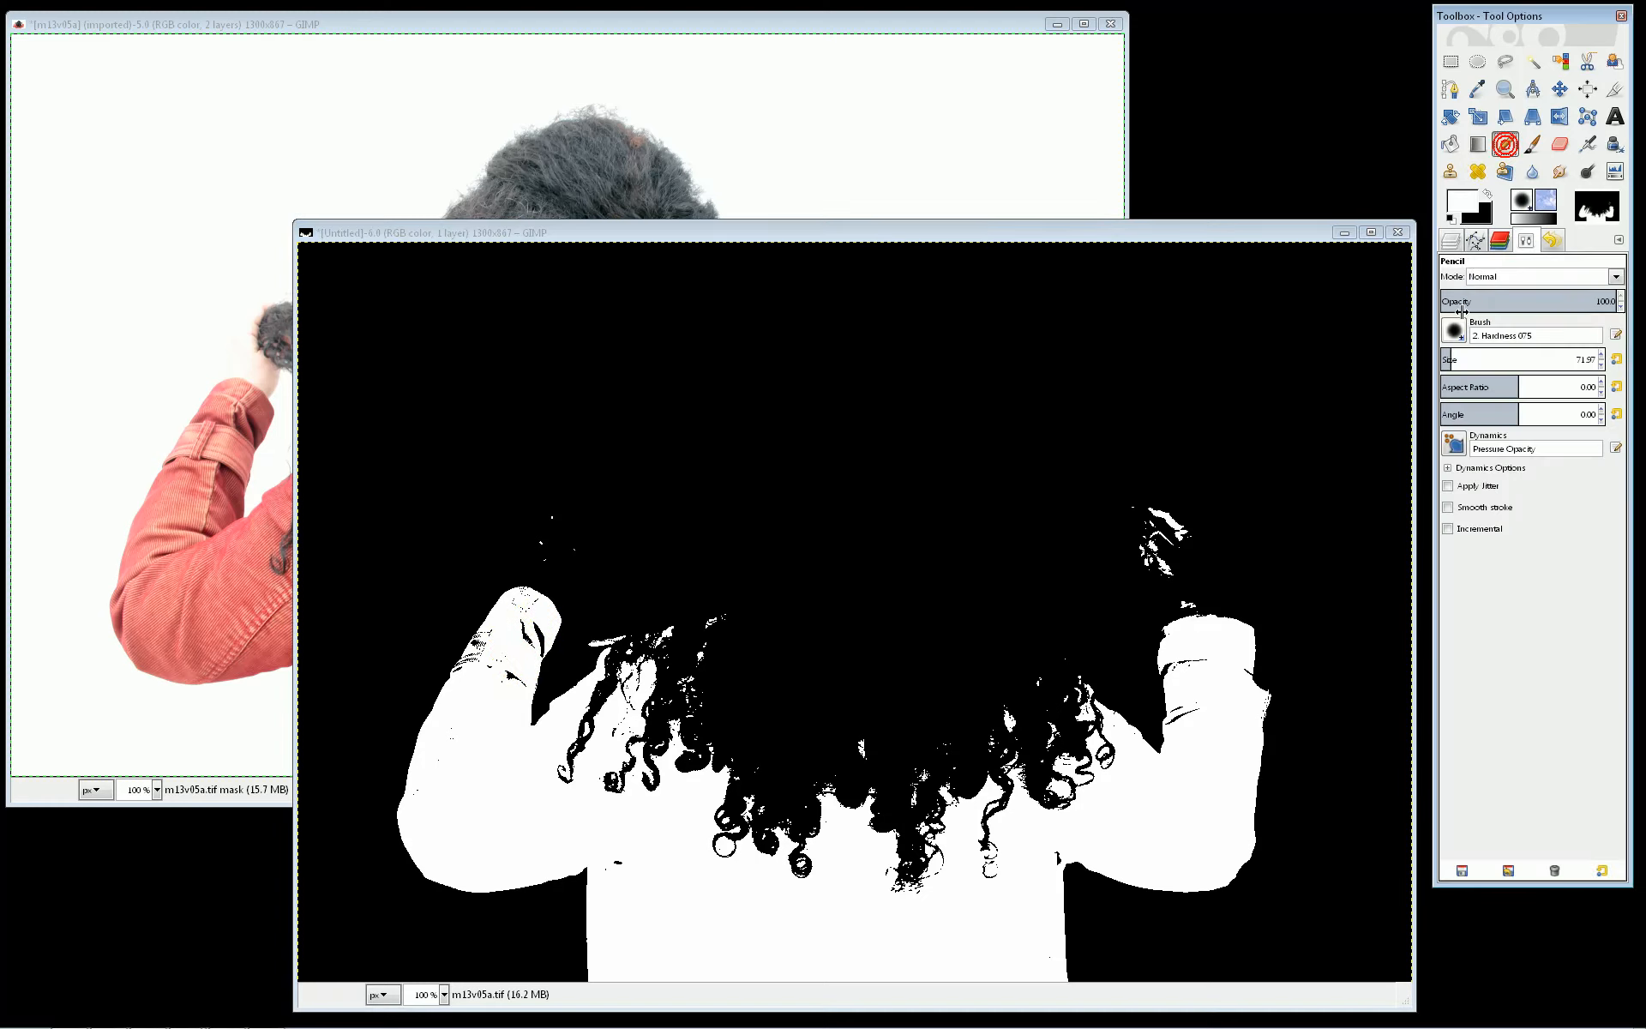
{"action": "left_click", "coordinate": [497, 653]}
{"action": "left_click", "coordinate": [504, 679]}
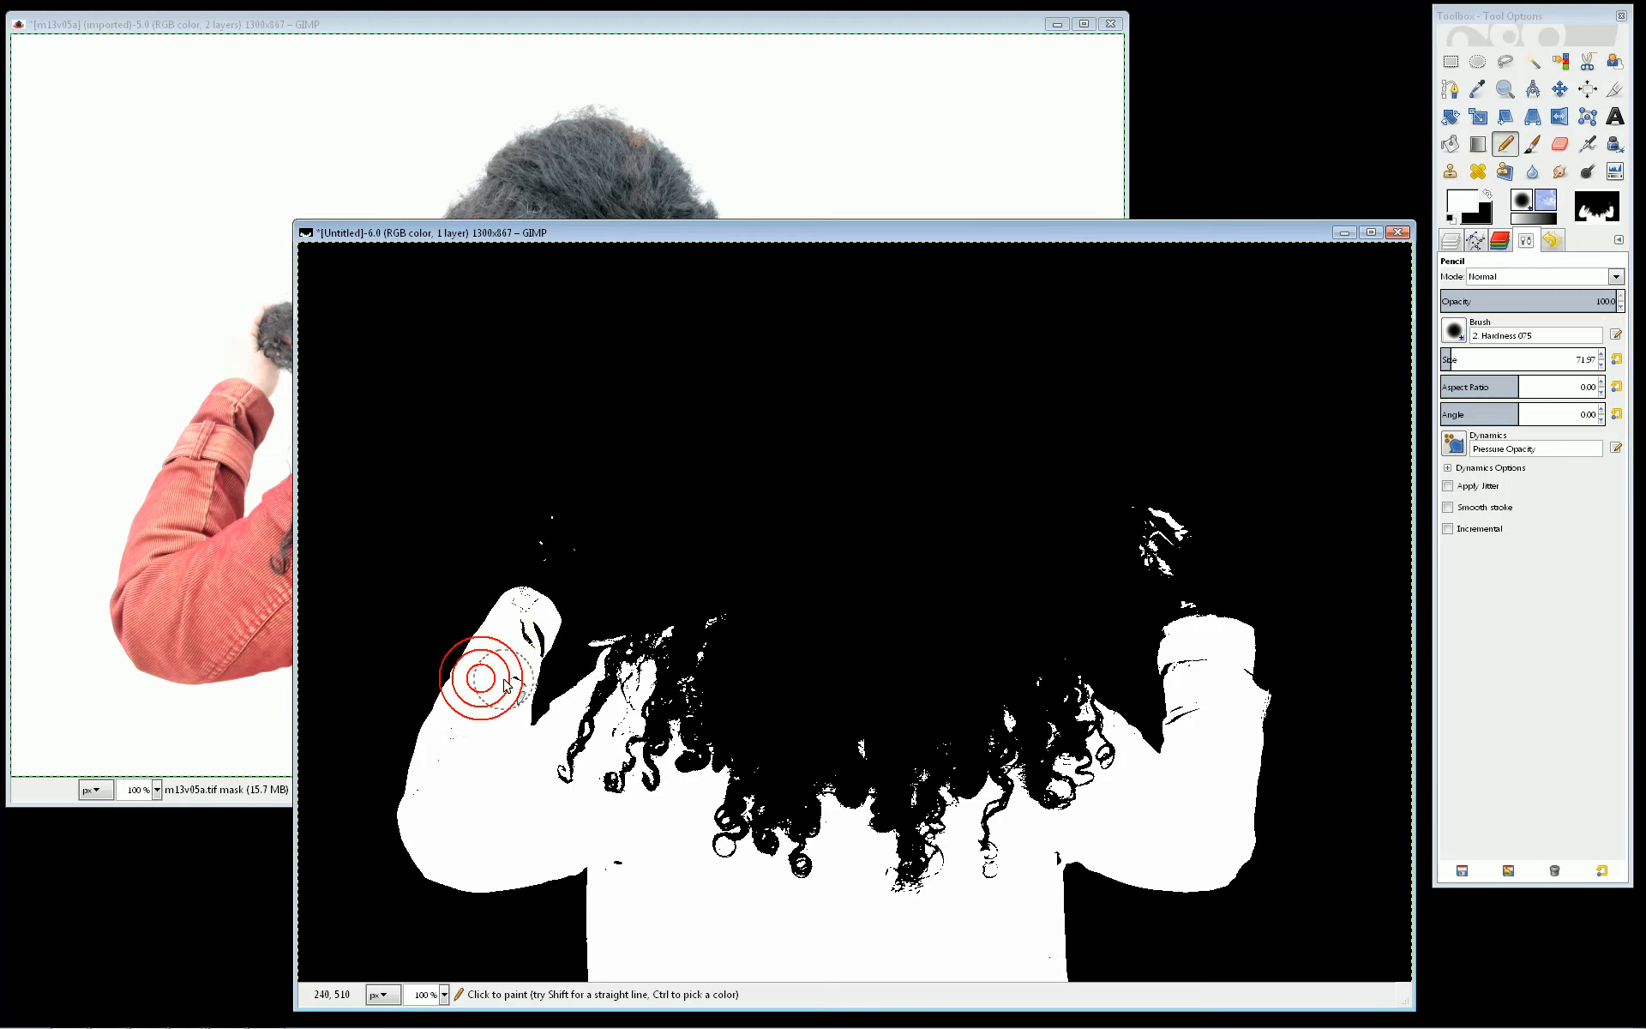
{"action": "left_click", "coordinate": [516, 626]}
{"action": "left_click", "coordinate": [522, 618]}
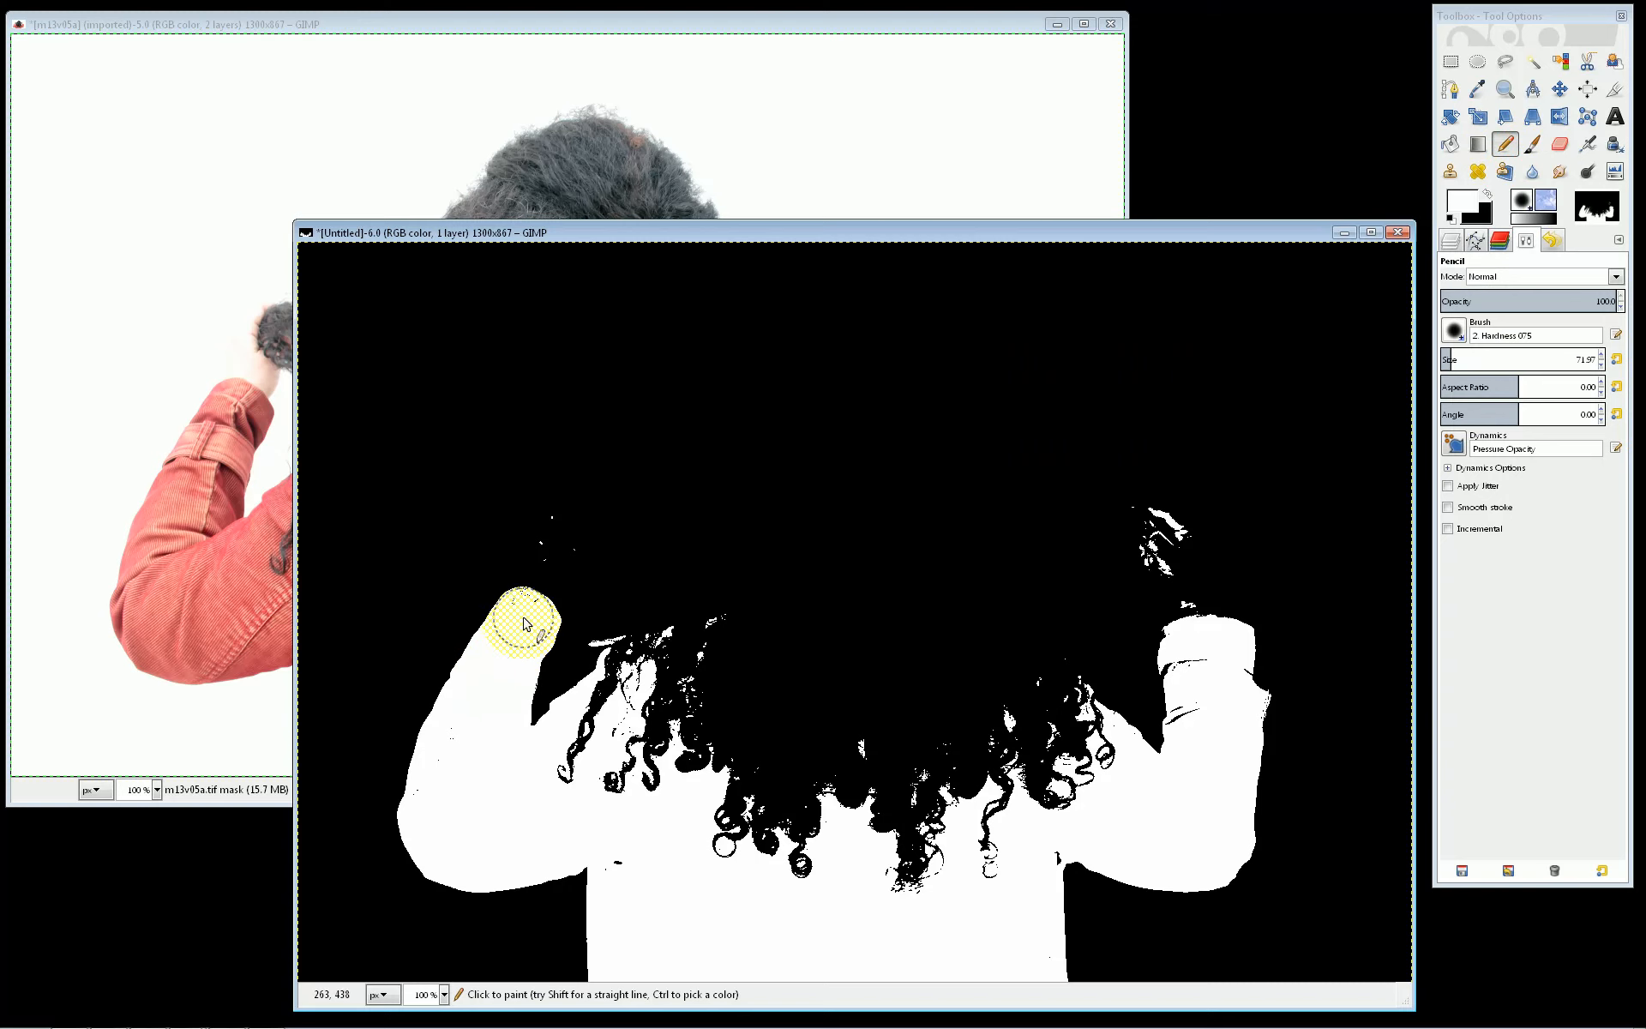
{"action": "left_click", "coordinate": [460, 750]}
{"action": "left_click", "coordinate": [436, 793]}
Paint white over the remaining black specks on the jacket body and the right sleeve's cuff
{"action": "left_click", "coordinate": [620, 836]}
{"action": "left_click", "coordinate": [1033, 842]}
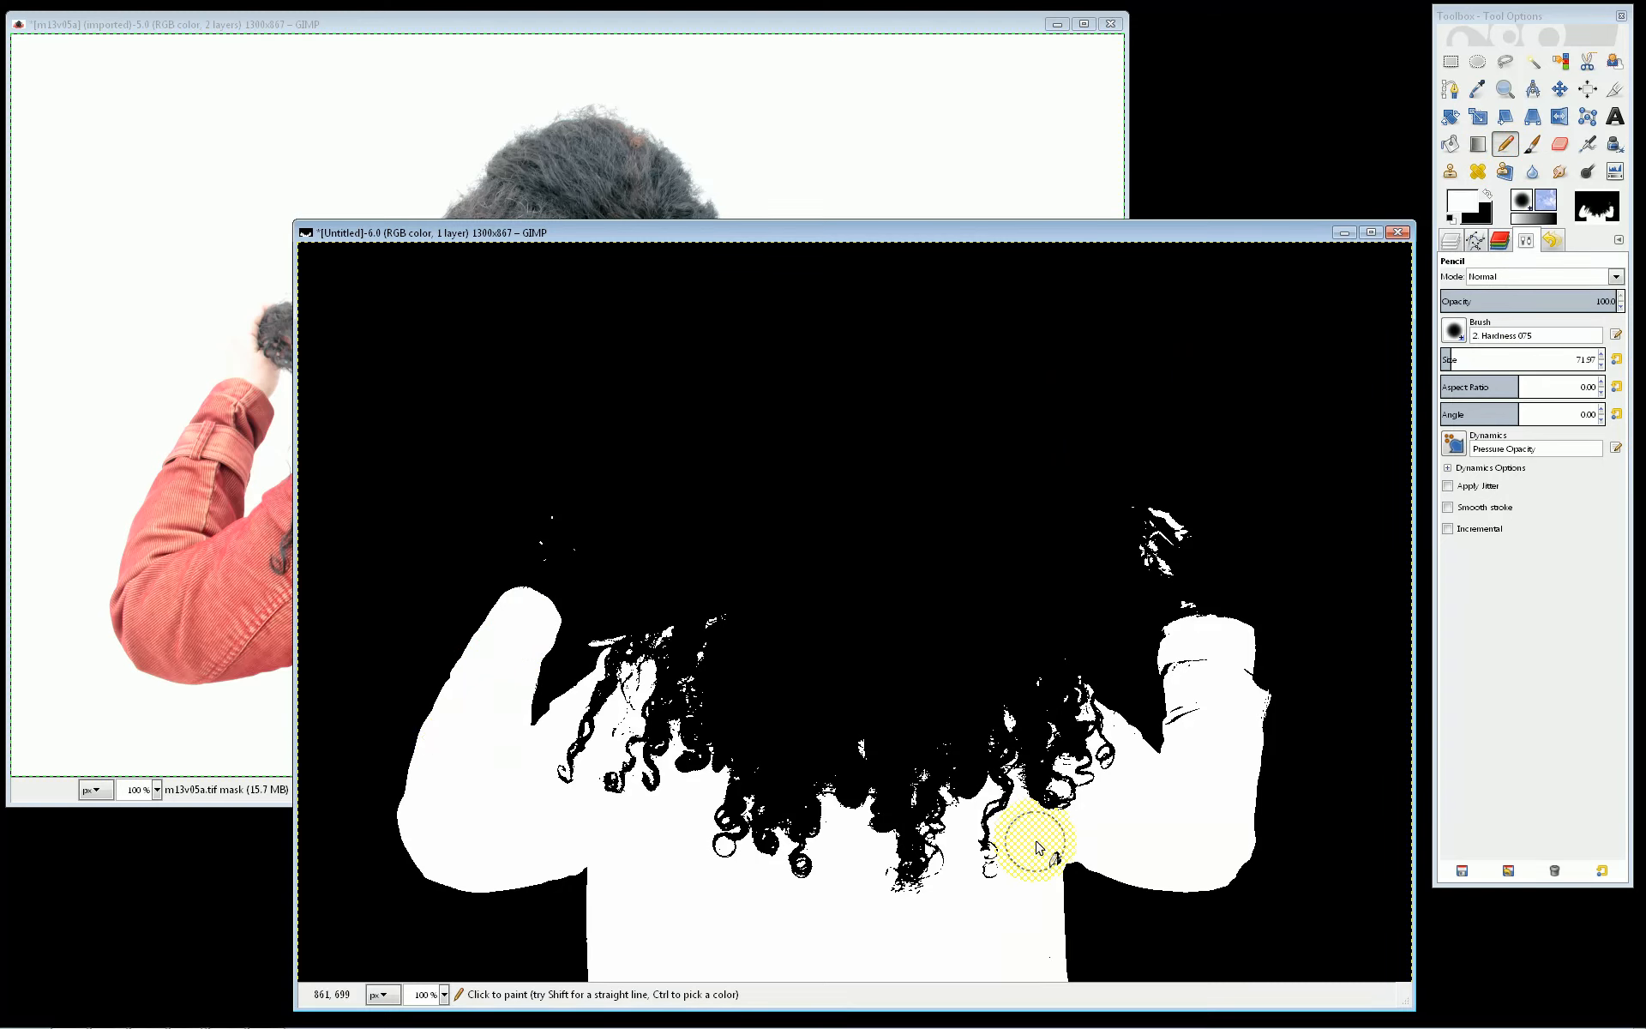
{"action": "left_click", "coordinate": [1200, 690]}
{"action": "left_click", "coordinate": [1194, 669]}
{"action": "left_click", "coordinate": [1192, 668]}
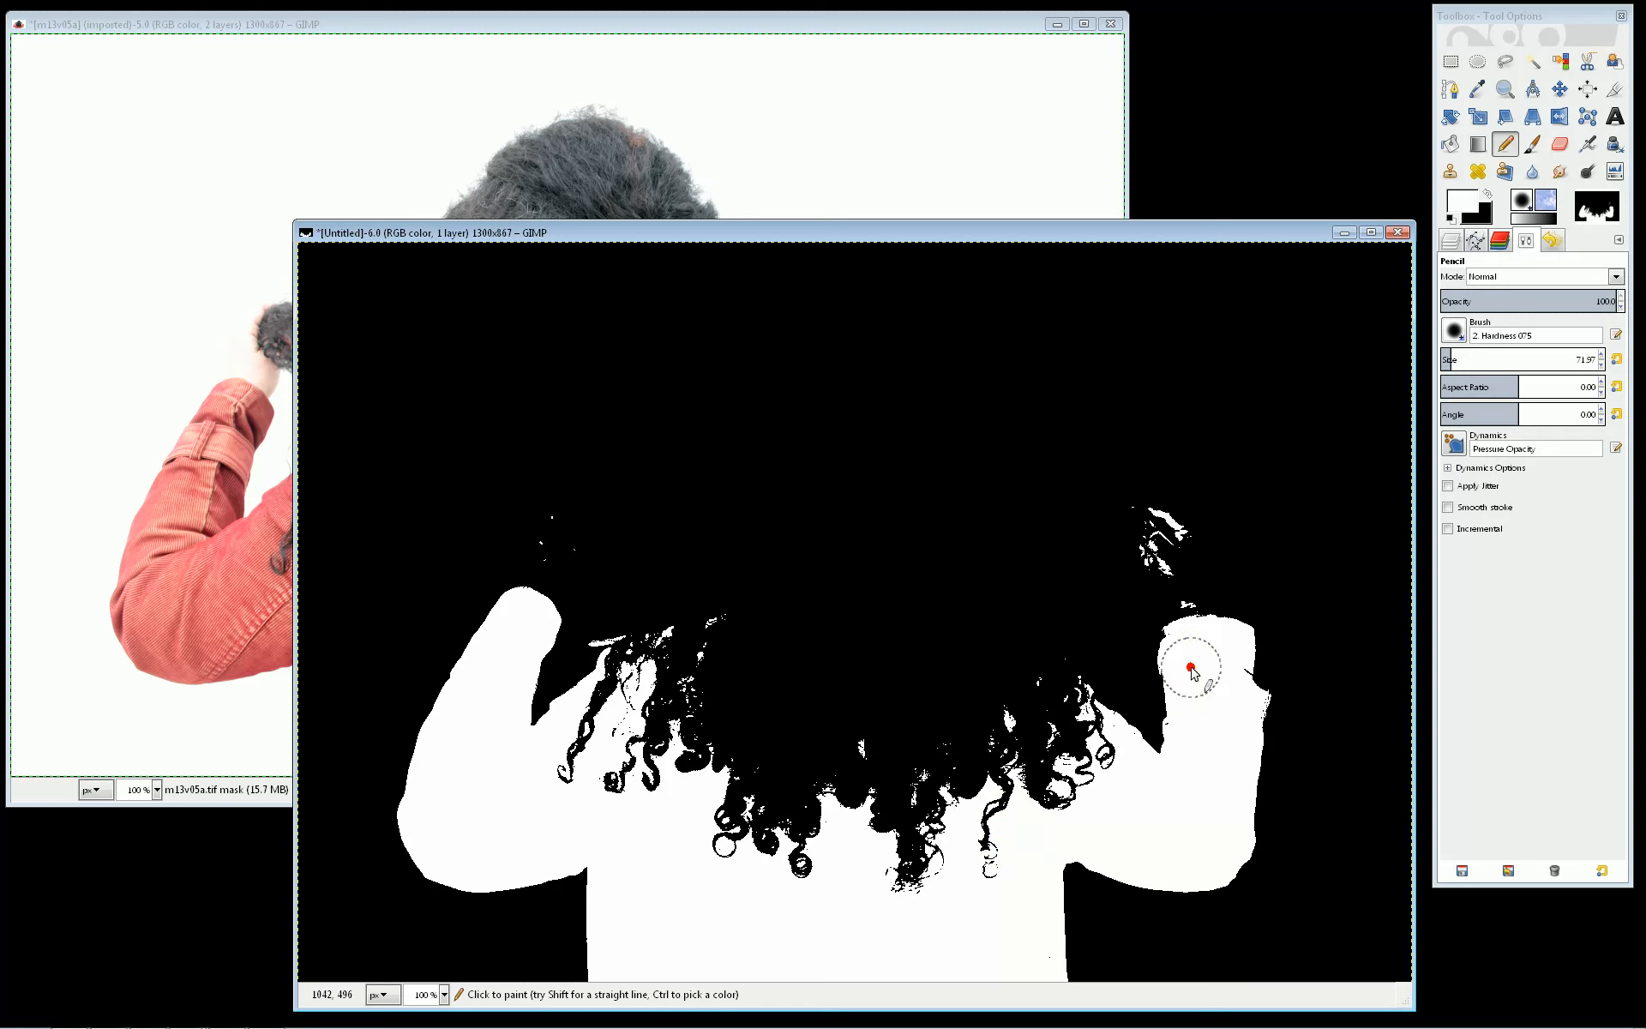
Reduce the Pencil size to 33.75 and paint out the small black marks along the right sleeve's edges
{"action": "left_click", "coordinate": [1445, 355]}
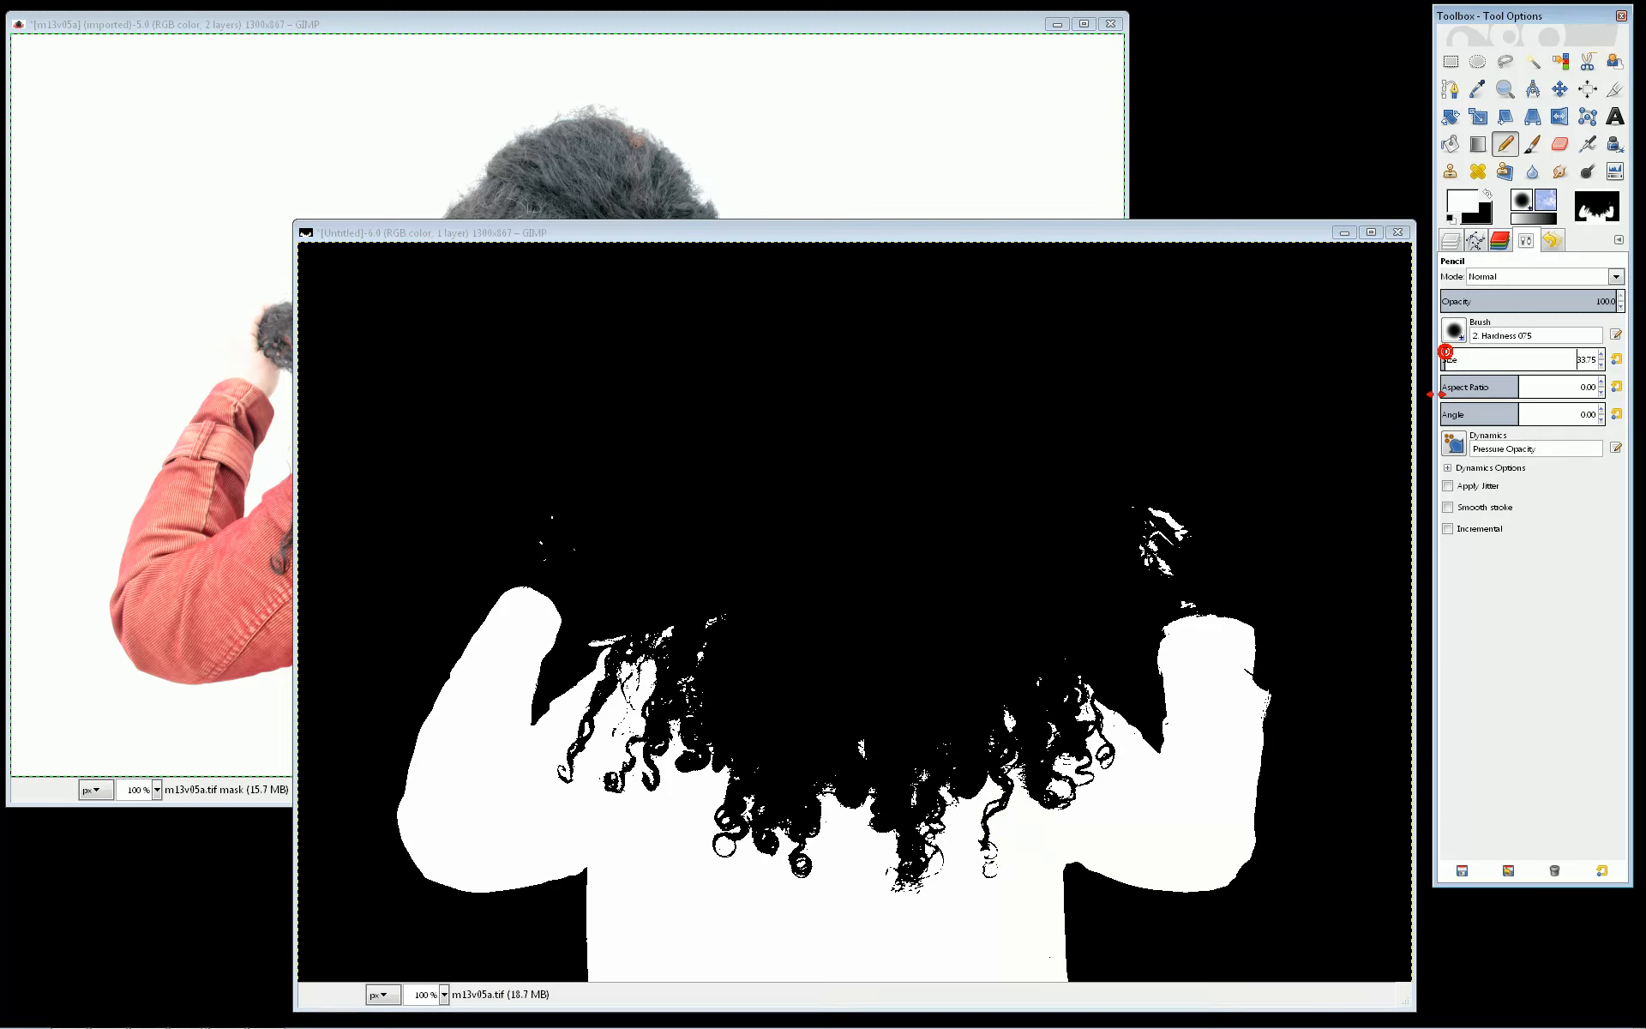
{"action": "left_click", "coordinate": [1238, 676]}
{"action": "left_click", "coordinate": [1248, 710]}
{"action": "left_click", "coordinate": [1254, 703]}
{"action": "left_click", "coordinate": [1180, 731]}
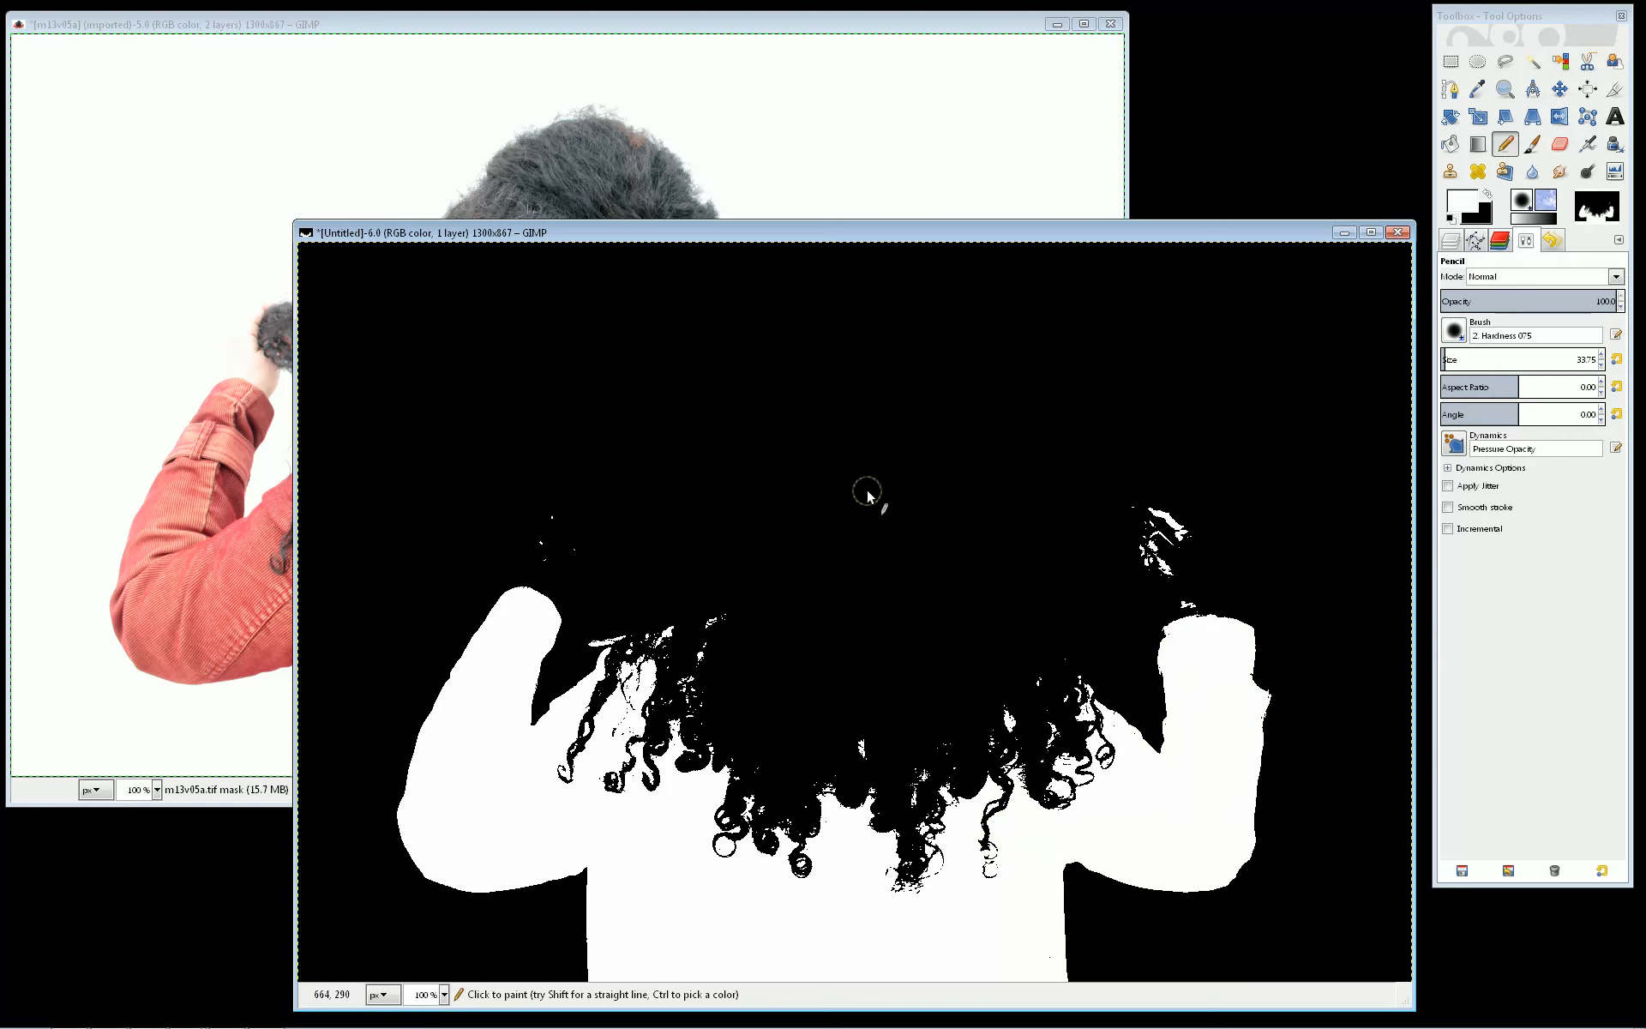
Apply a Gaussian Blur with a 2.0 px horizontal and vertical radius to the black-and-white image
{"action": "right_click", "coordinate": [868, 496]}
{"action": "mouse_move", "coordinate": [930, 642]}
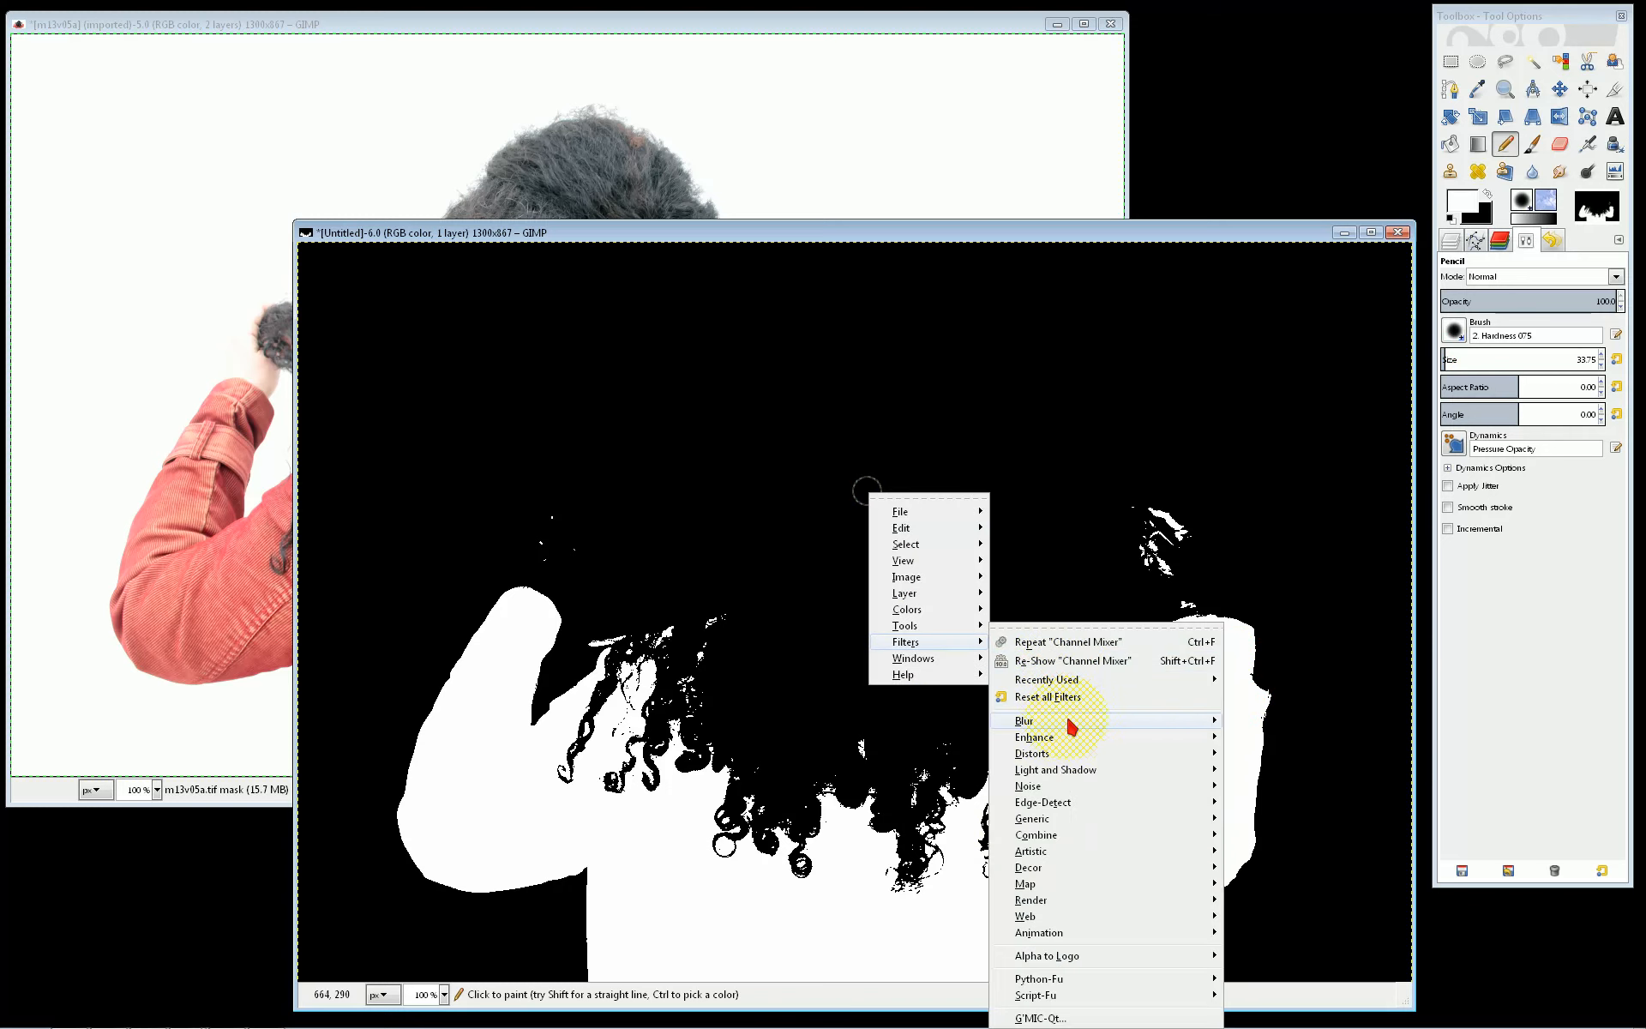
{"action": "mouse_move", "coordinate": [1175, 724]}
{"action": "left_click", "coordinate": [1268, 746]}
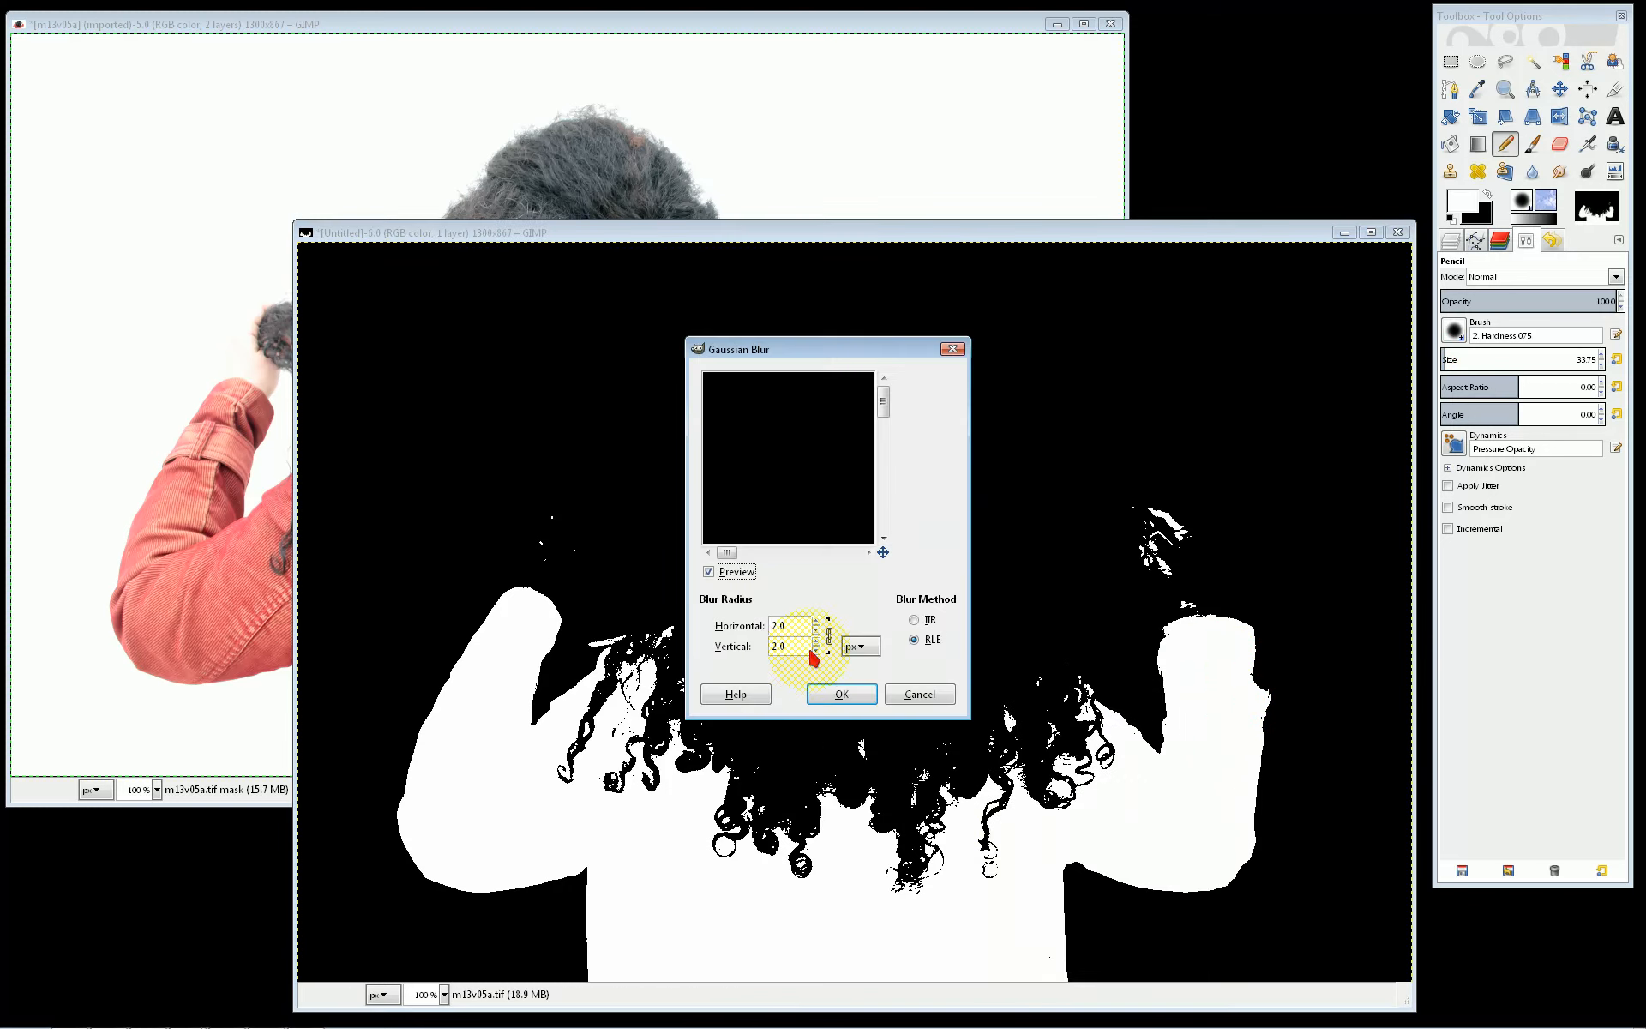
{"action": "left_click", "coordinate": [841, 694]}
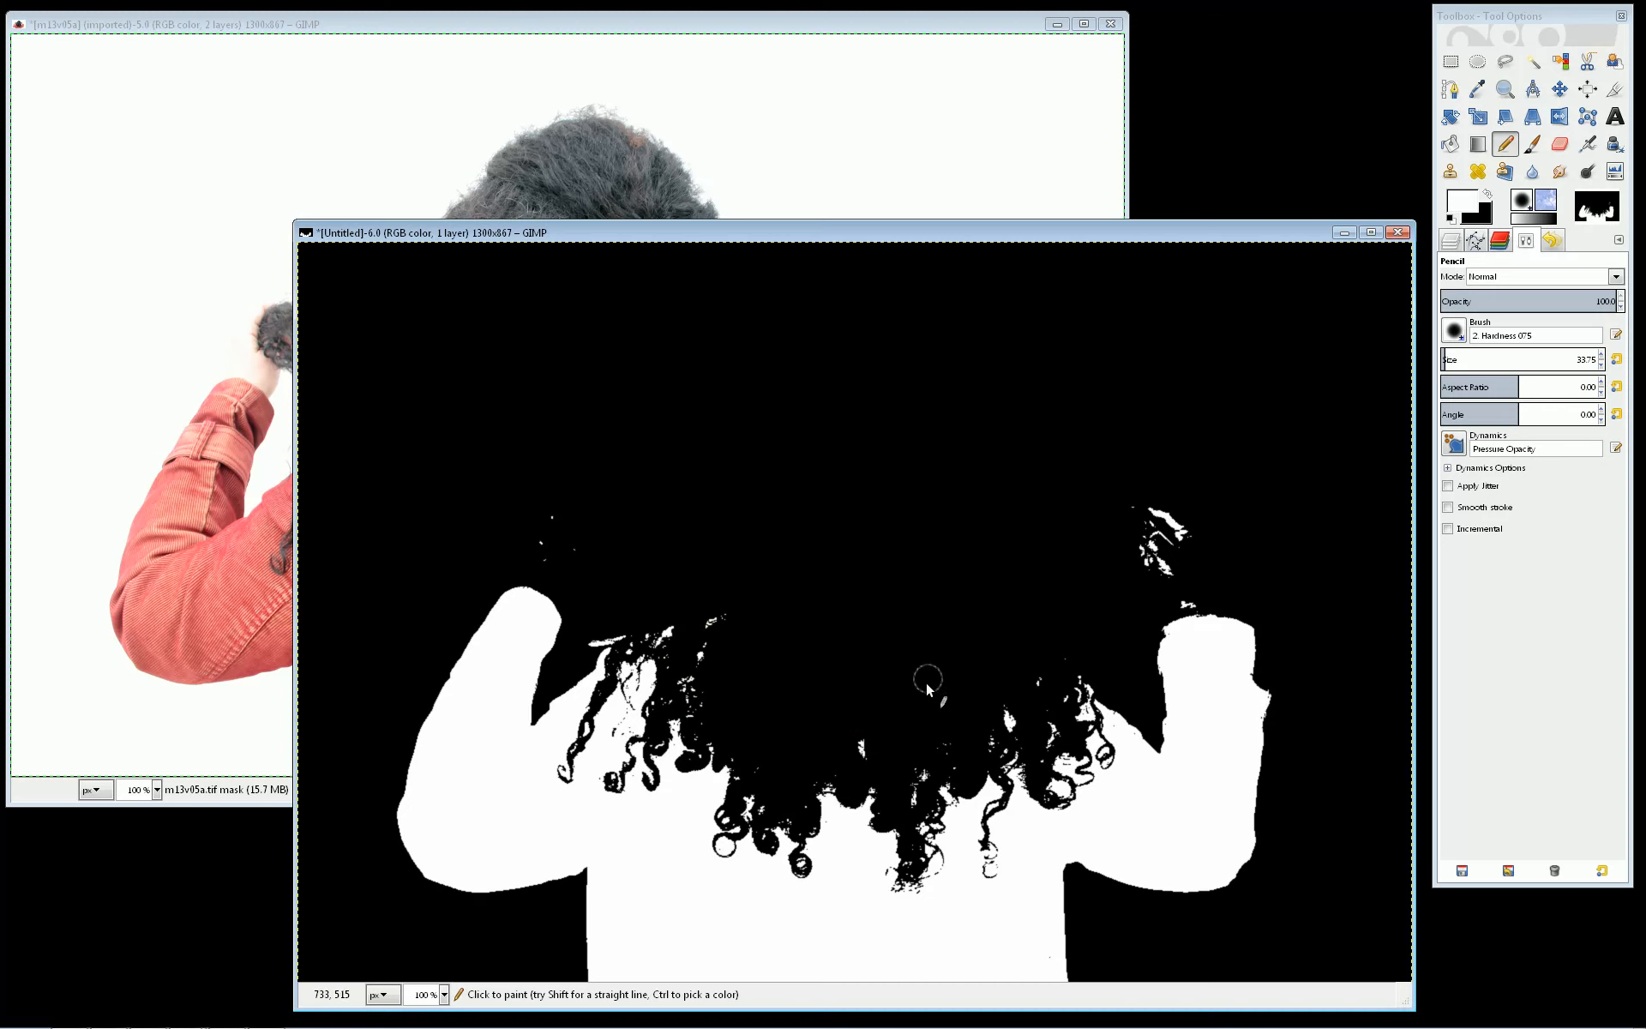
Set up the Clone tool with Registered alignment and size 88.34, and define the black-and-white image as its source
{"action": "left_click", "coordinate": [169, 275]}
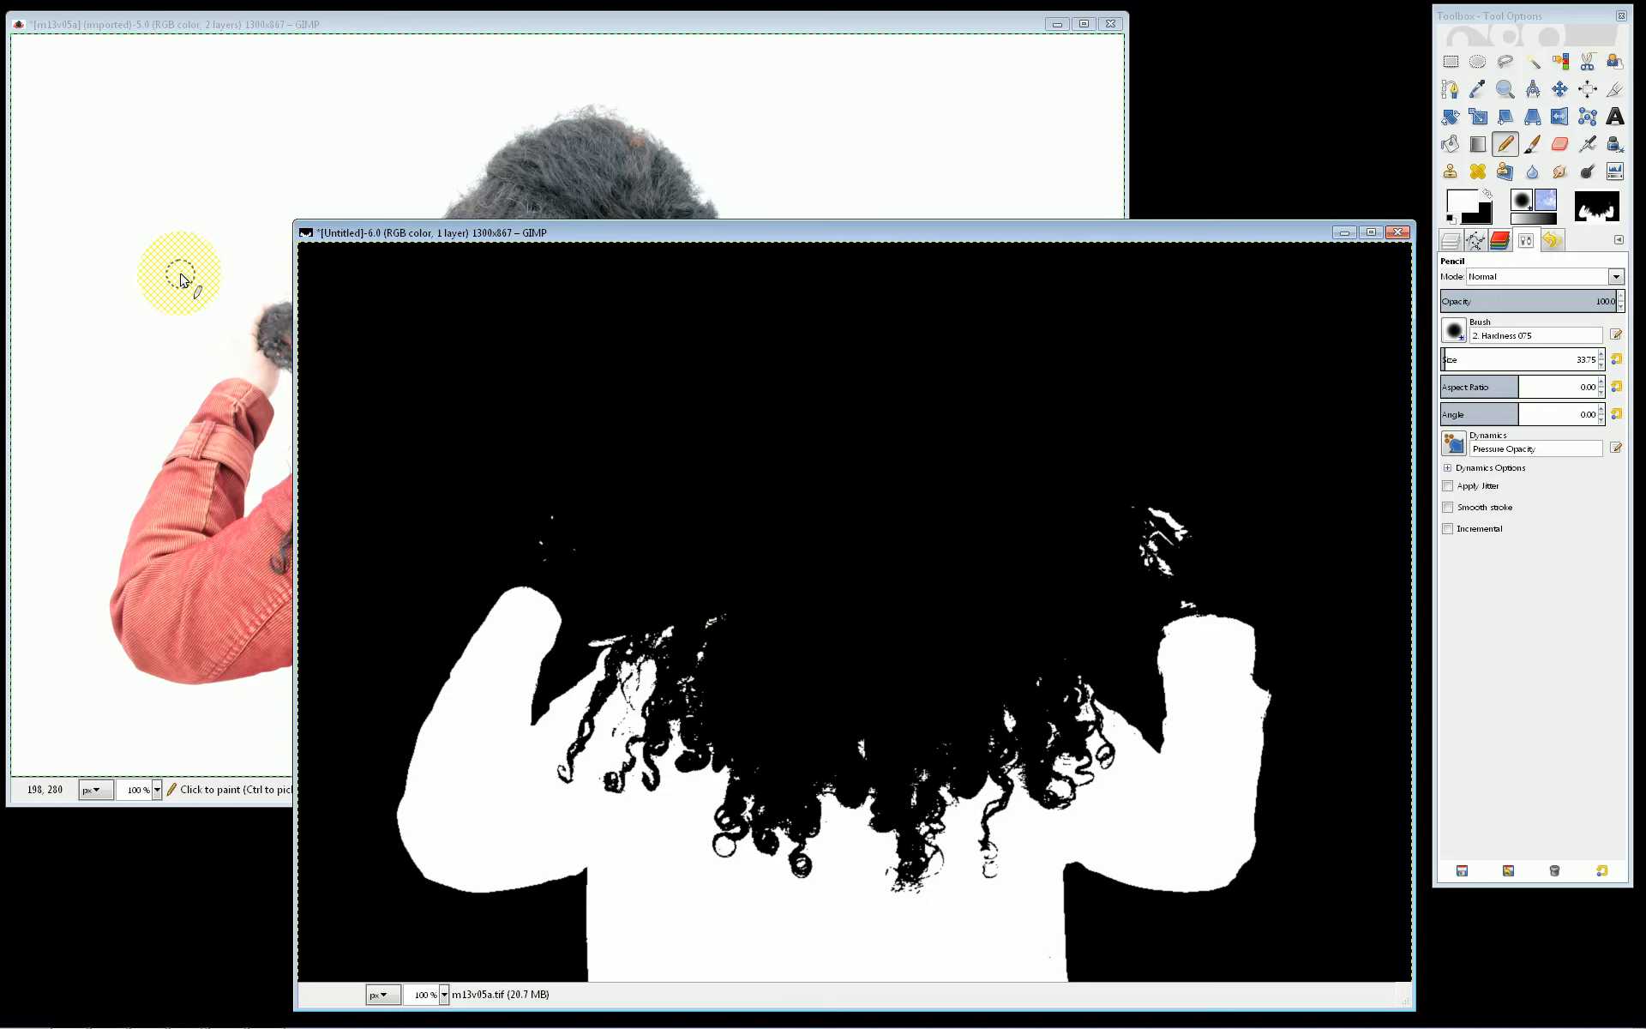
{"action": "left_click", "coordinate": [1450, 173]}
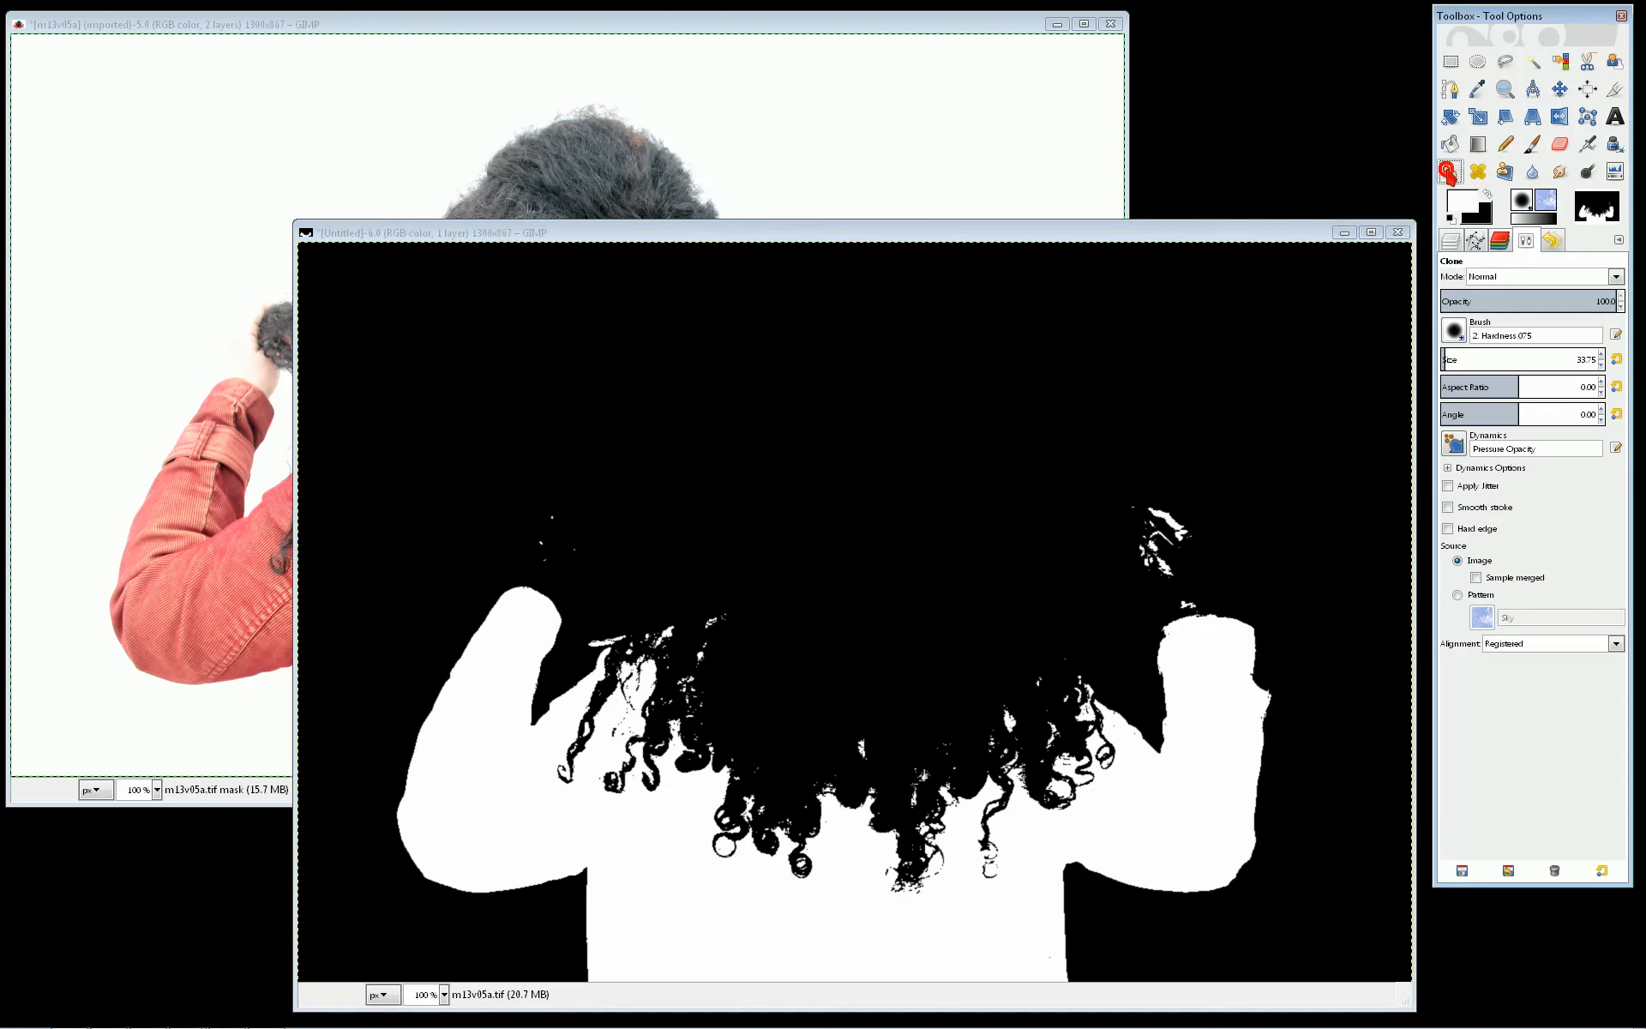
{"action": "left_click", "coordinate": [1527, 645]}
{"action": "left_click", "coordinate": [1525, 705]}
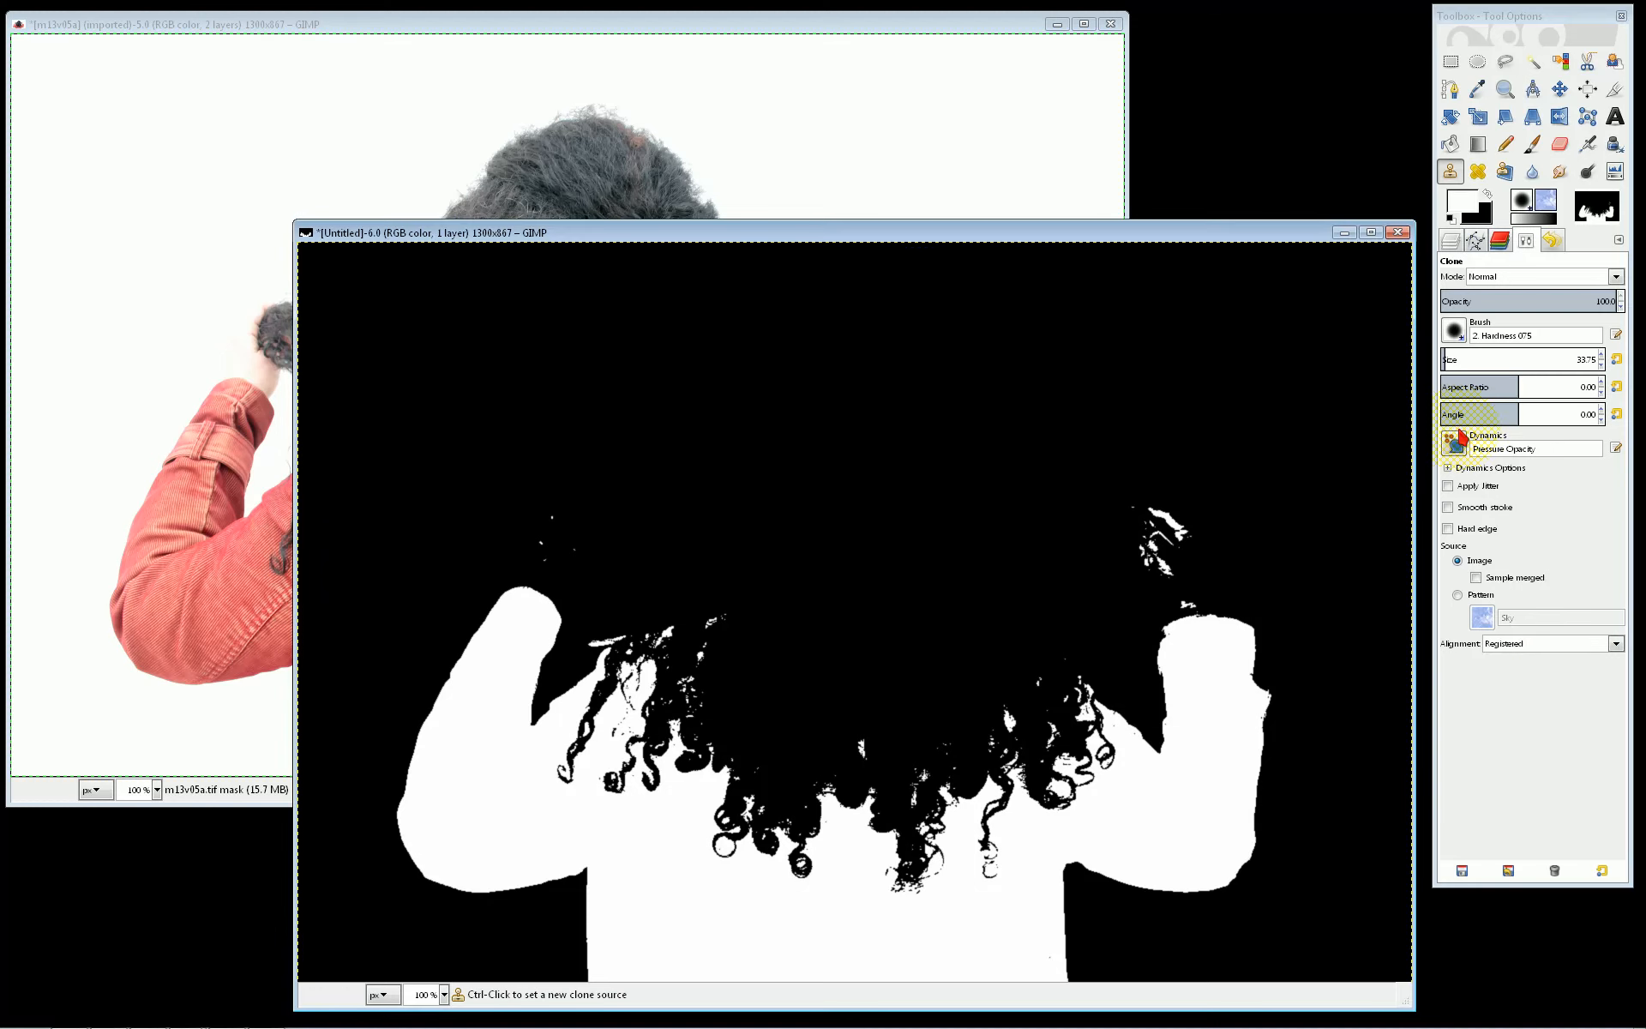
{"action": "left_click", "coordinate": [1453, 359]}
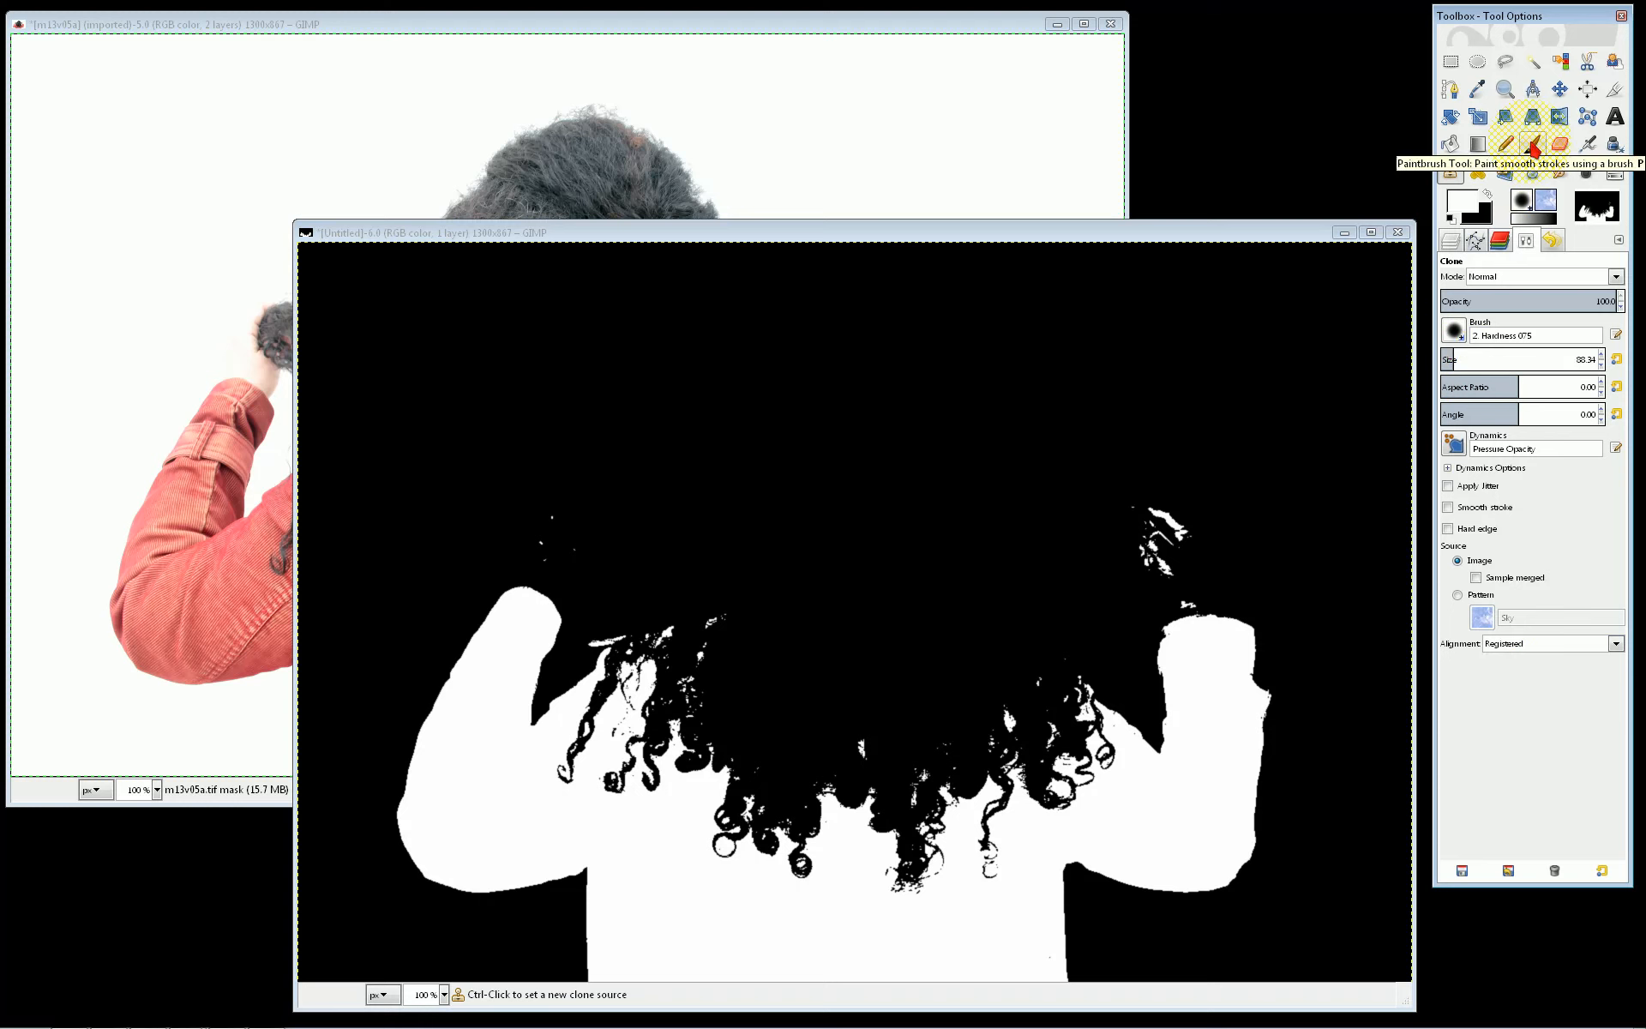
{"action": "left_click", "coordinate": [1088, 482]}
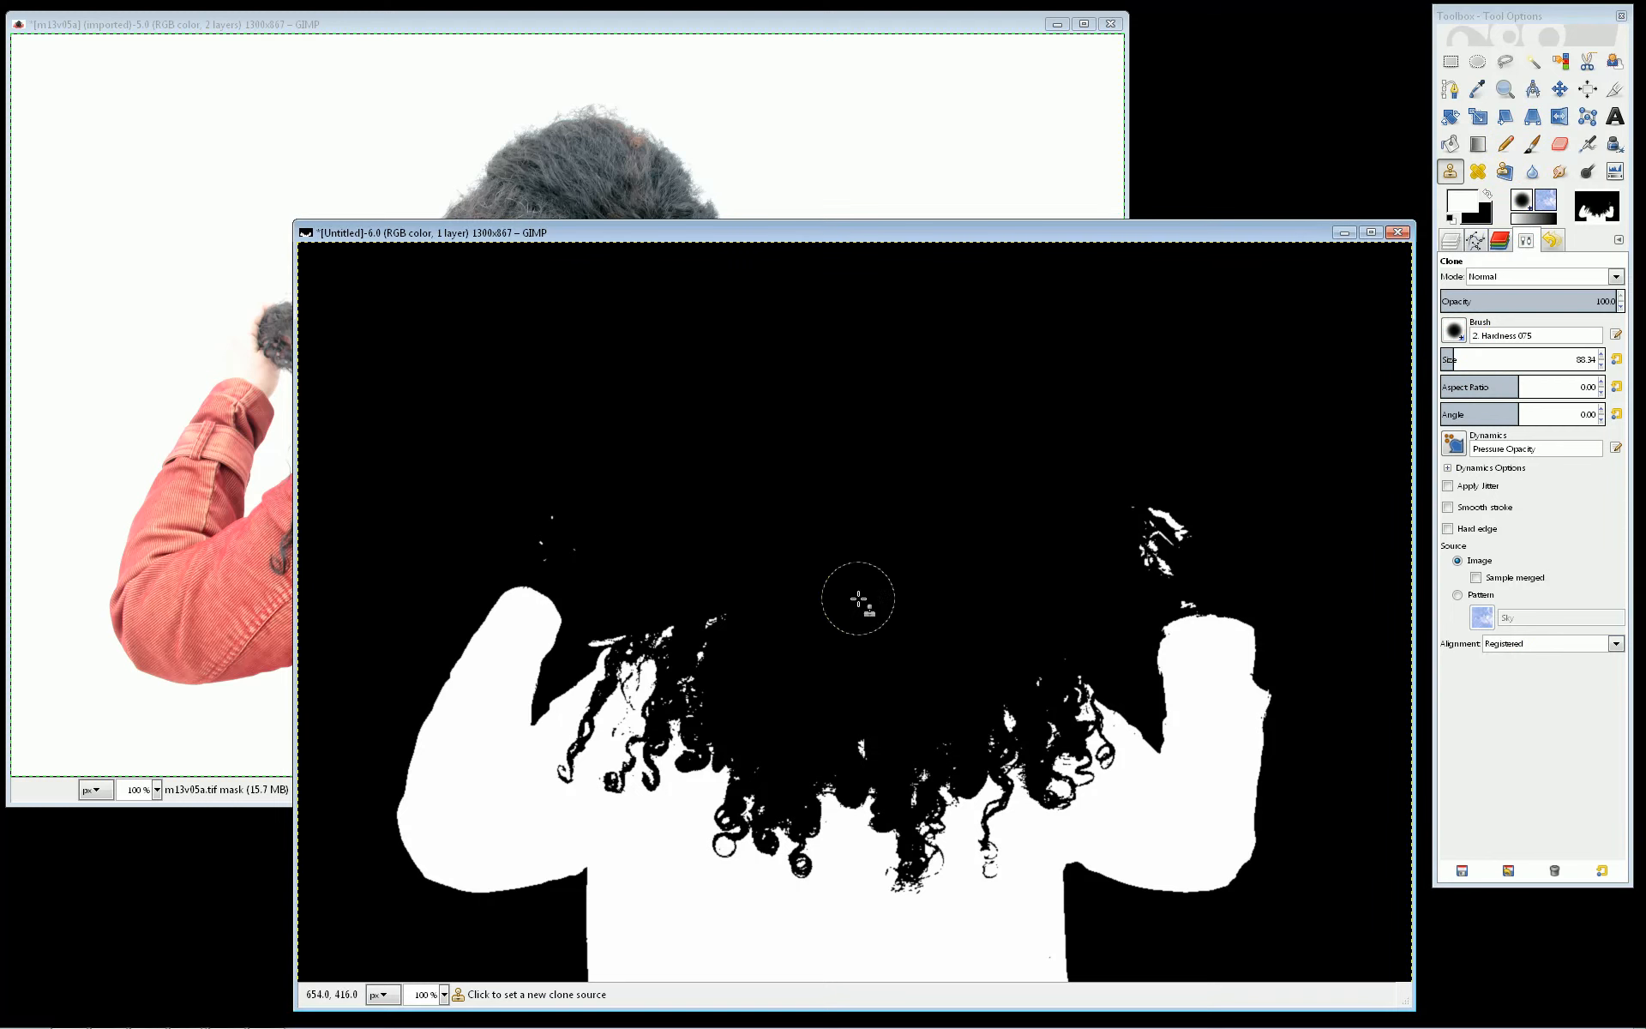
{"action": "left_click", "coordinate": [866, 736], "text": "ctrl"}
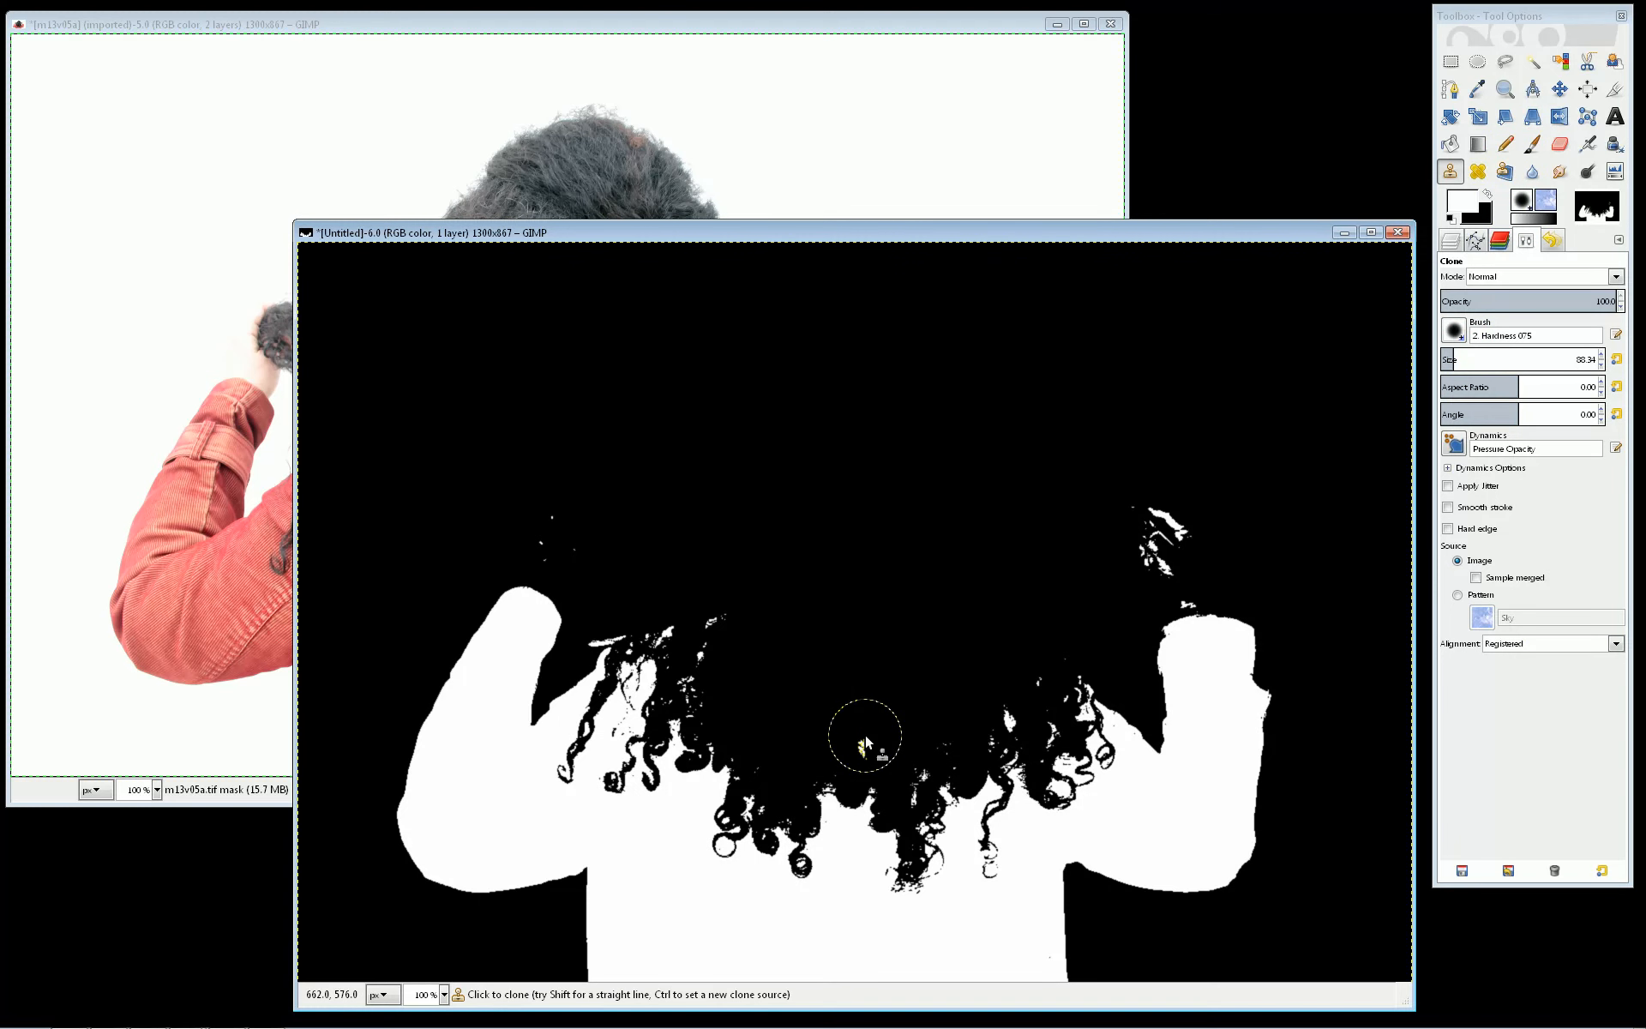
In the two-layer image, clone the black-and-white source onto the m13v05a.tif layer mask around the left sleeve
{"action": "left_click", "coordinate": [787, 38]}
{"action": "left_click", "coordinate": [1450, 242]}
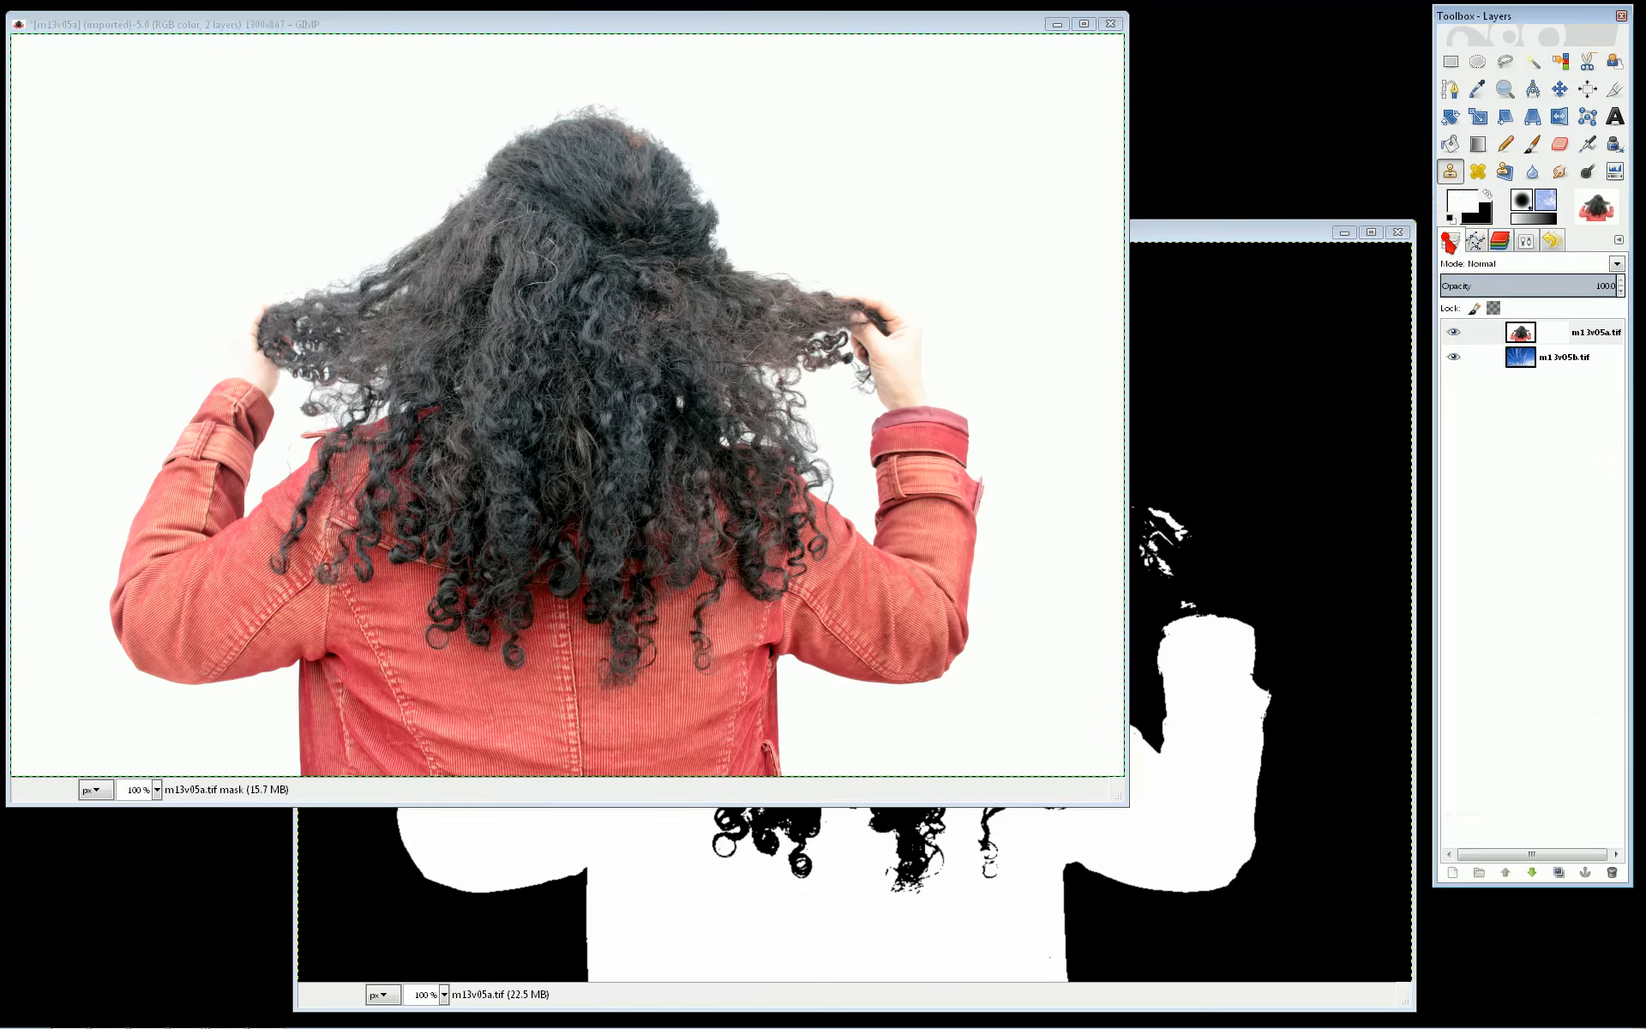
{"action": "left_click", "coordinate": [1553, 332]}
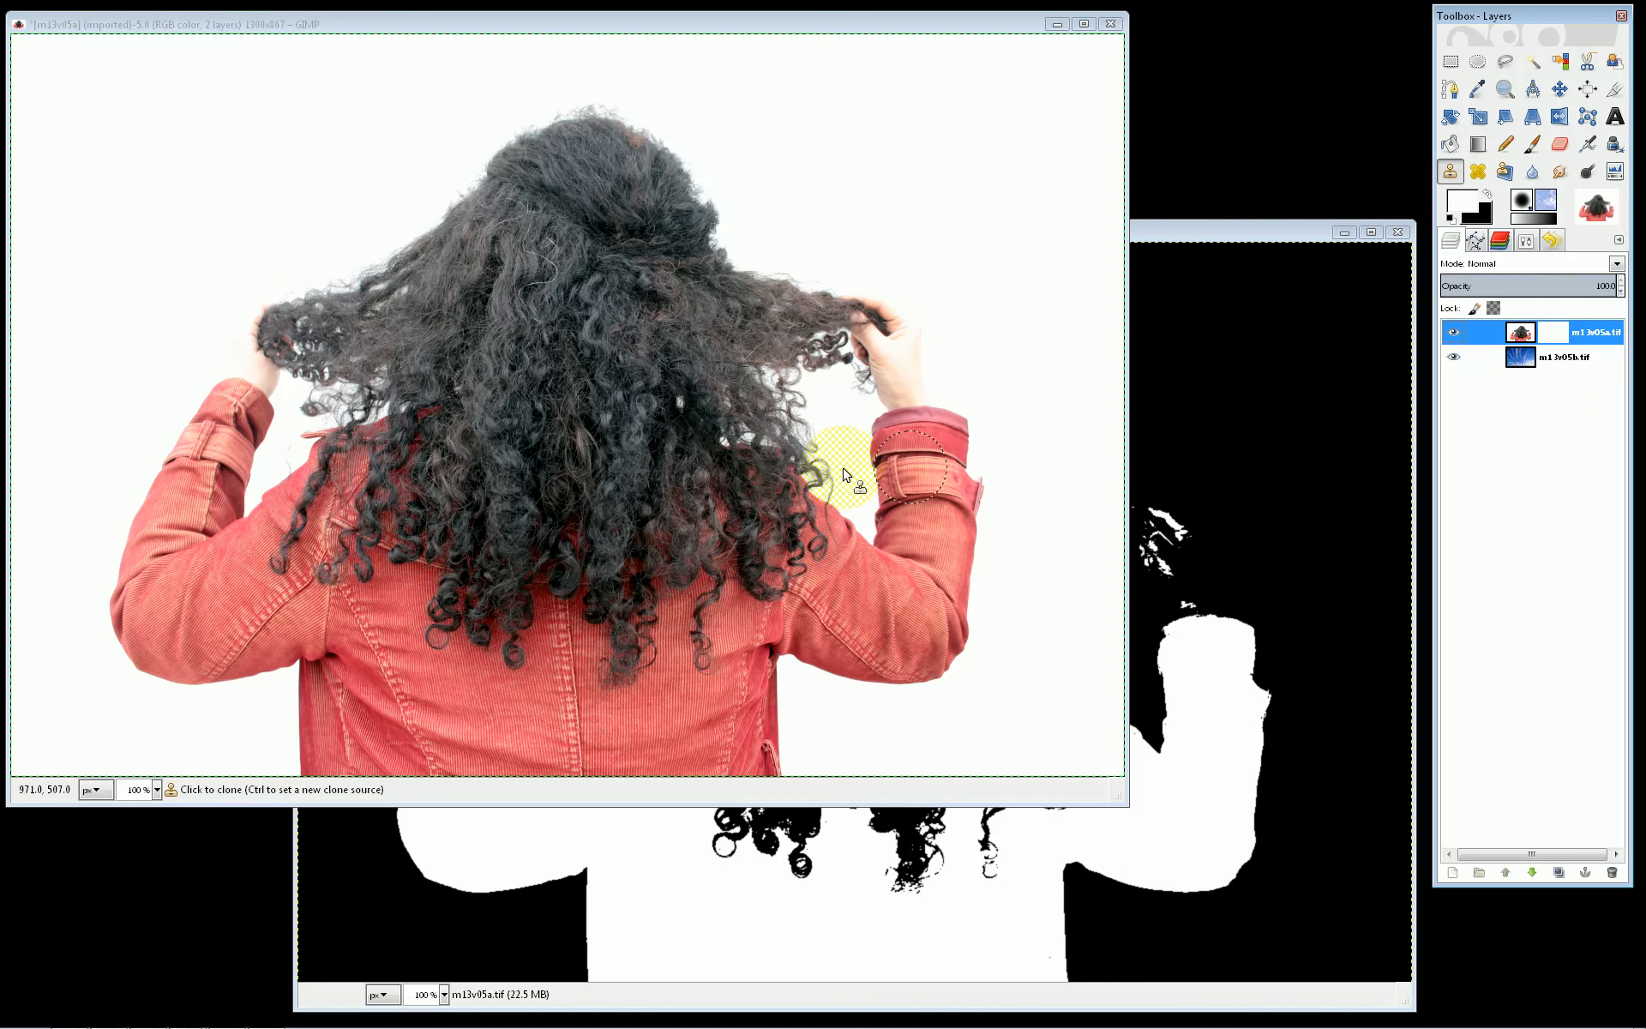
{"action": "left_click", "coordinate": [226, 403]}
{"action": "mouse_move", "coordinate": [225, 403]}
{"action": "left_mouse_down"}
{"action": "mouse_move", "coordinate": [140, 527]}
{"action": "mouse_move", "coordinate": [116, 638]}
{"action": "mouse_move", "coordinate": [144, 677]}
{"action": "mouse_move", "coordinate": [192, 688]}
{"action": "mouse_move", "coordinate": [296, 665]}
{"action": "mouse_move", "coordinate": [285, 771]}
{"action": "left_mouse_up"}
{"action": "left_click", "coordinate": [221, 405]}
{"action": "mouse_move", "coordinate": [226, 405]}
{"action": "left_mouse_down"}
{"action": "mouse_move", "coordinate": [248, 398]}
{"action": "mouse_move", "coordinate": [266, 420]}
{"action": "mouse_move", "coordinate": [240, 501]}
{"action": "mouse_move", "coordinate": [292, 455]}
{"action": "mouse_move", "coordinate": [283, 433]}
{"action": "mouse_move", "coordinate": [308, 480]}
{"action": "left_mouse_up"}
Clone the mask around the right sleeve and beside the jacket, and widen the cloned area outside the left sleeve
{"action": "mouse_move", "coordinate": [796, 673]}
{"action": "left_mouse_down"}
{"action": "mouse_move", "coordinate": [779, 758]}
{"action": "mouse_move", "coordinate": [774, 660]}
{"action": "mouse_move", "coordinate": [917, 690]}
{"action": "mouse_move", "coordinate": [960, 656]}
{"action": "mouse_move", "coordinate": [966, 442]}
{"action": "mouse_move", "coordinate": [907, 431]}
{"action": "mouse_move", "coordinate": [884, 454]}
{"action": "mouse_move", "coordinate": [878, 533]}
{"action": "mouse_move", "coordinate": [830, 492]}
{"action": "left_mouse_up"}
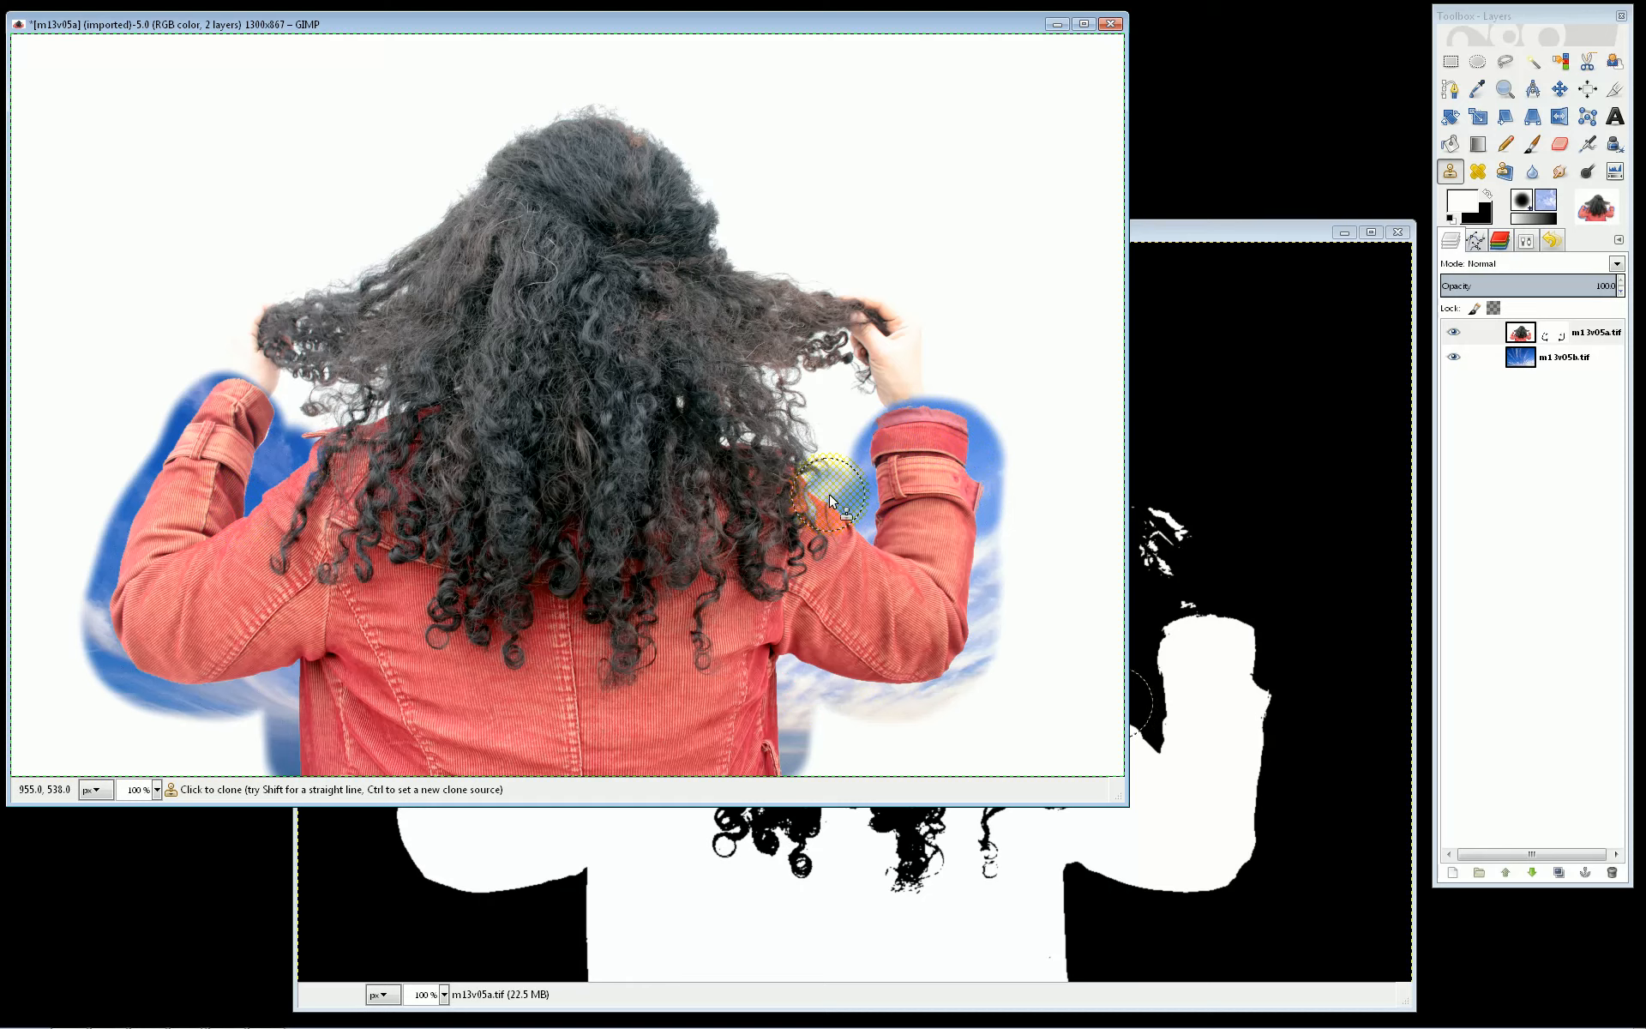
{"action": "mouse_move", "coordinate": [953, 675]}
{"action": "left_mouse_down"}
{"action": "mouse_move", "coordinate": [819, 752]}
{"action": "mouse_move", "coordinate": [1076, 775]}
{"action": "mouse_move", "coordinate": [909, 791]}
{"action": "mouse_move", "coordinate": [914, 739]}
{"action": "mouse_move", "coordinate": [1000, 668]}
{"action": "mouse_move", "coordinate": [895, 726]}
{"action": "mouse_move", "coordinate": [827, 727]}
{"action": "left_mouse_up"}
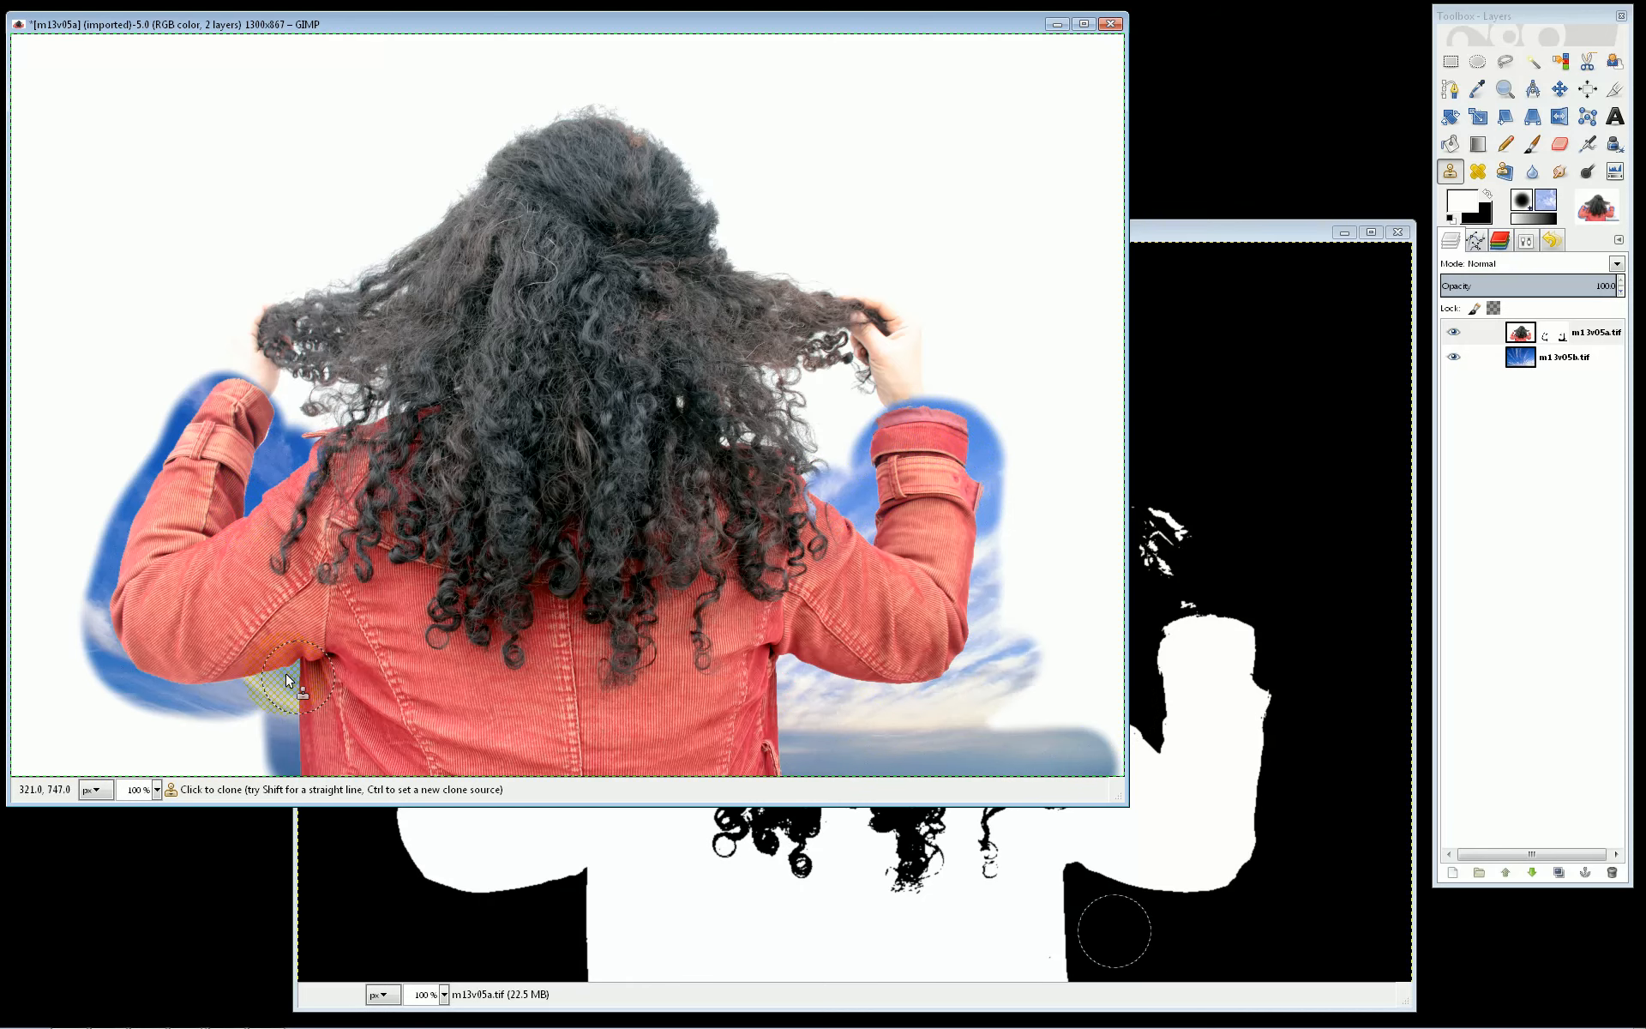
{"action": "mouse_move", "coordinate": [210, 364]}
{"action": "left_mouse_down"}
{"action": "mouse_move", "coordinate": [69, 625]}
{"action": "mouse_move", "coordinate": [172, 737]}
{"action": "mouse_move", "coordinate": [257, 772]}
{"action": "left_mouse_up"}
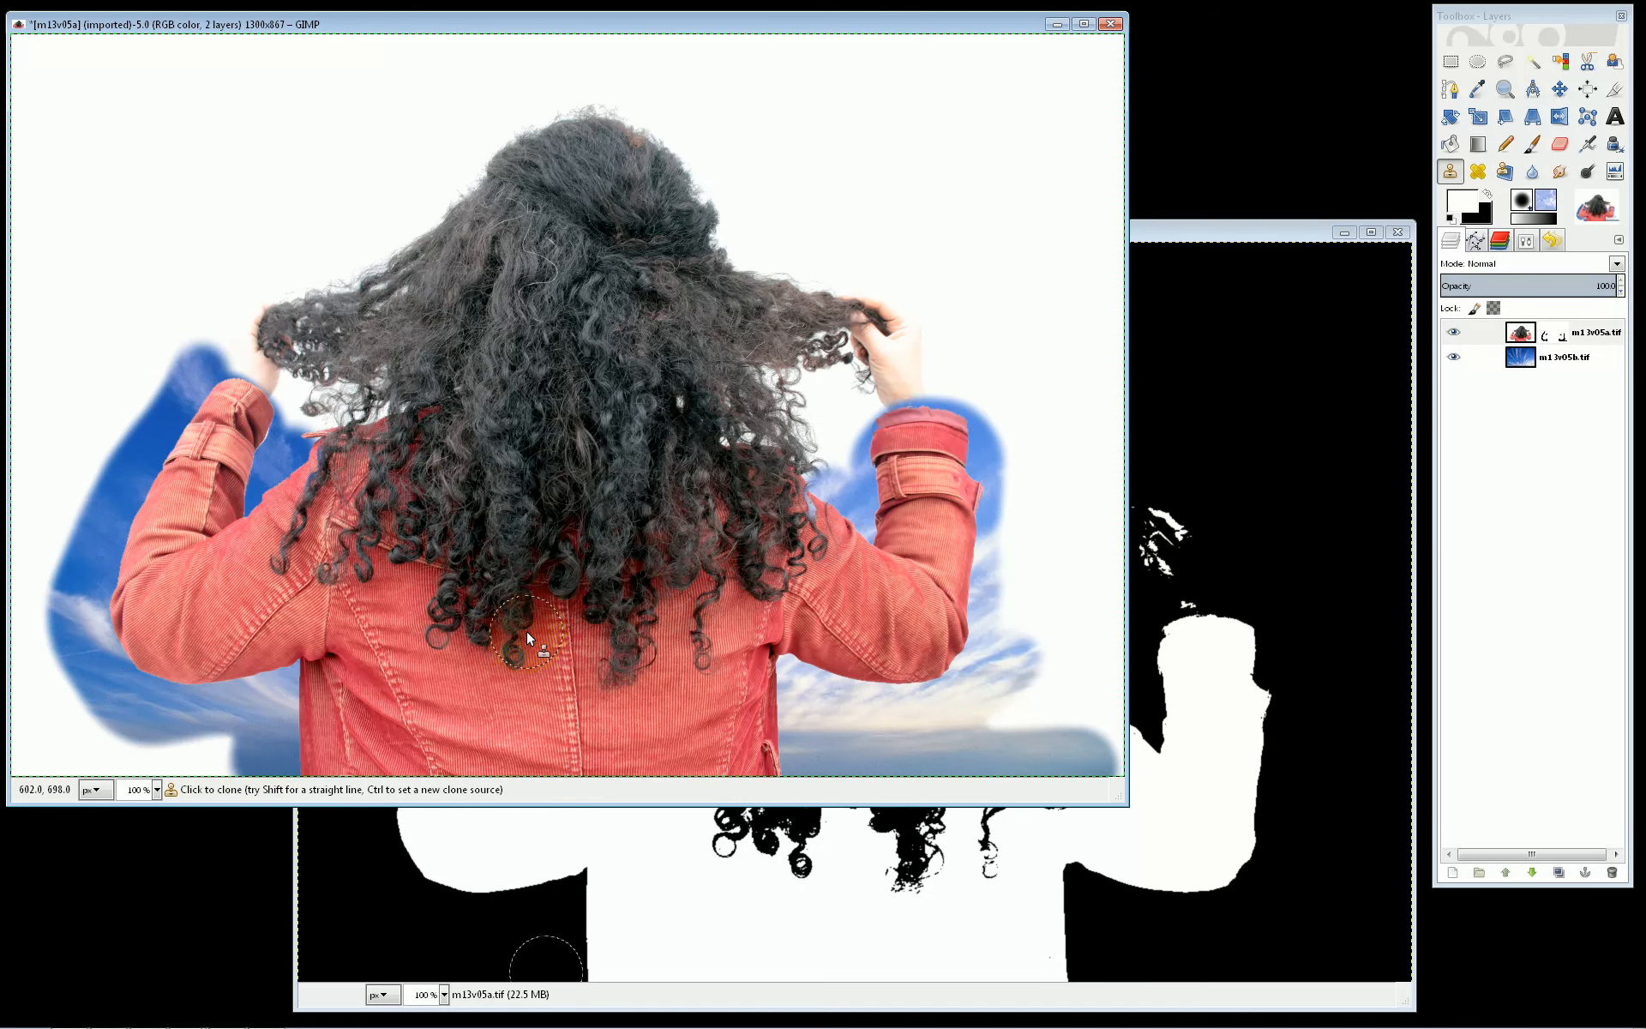
{"action": "left_click_drag", "start_coordinate": [526, 638], "coordinate": [588, 662]}
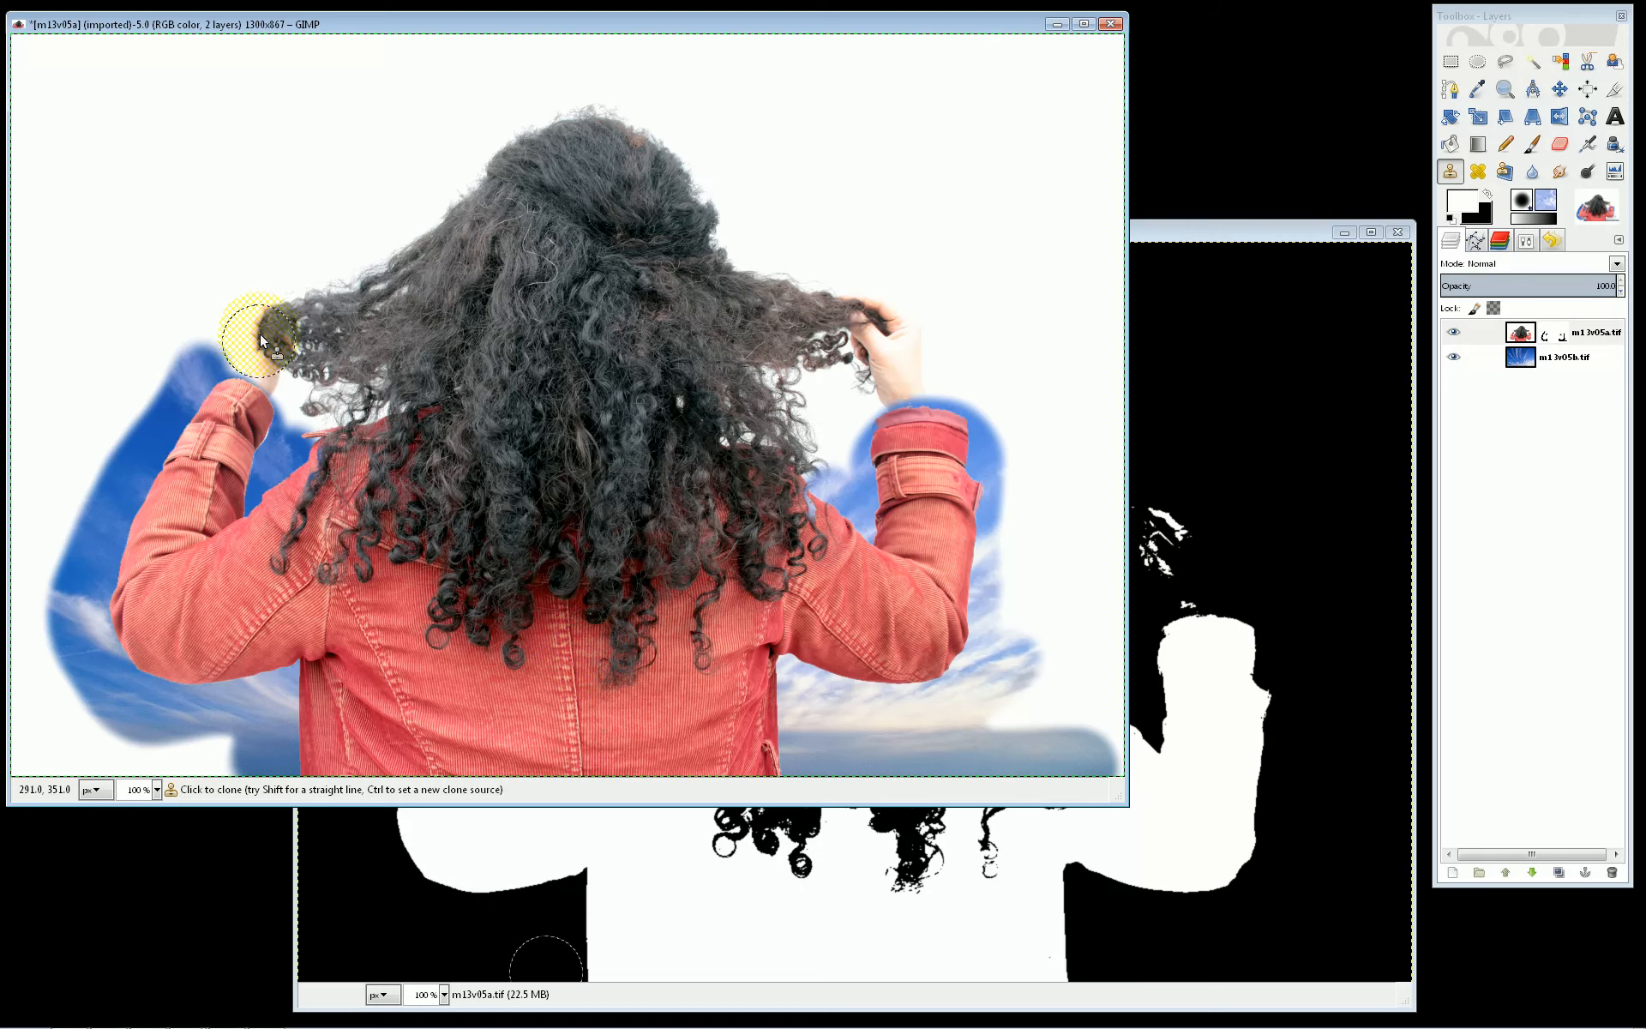
Revert the untitled black-and-white image to its base image in the undo history
{"action": "left_click", "coordinate": [1183, 238]}
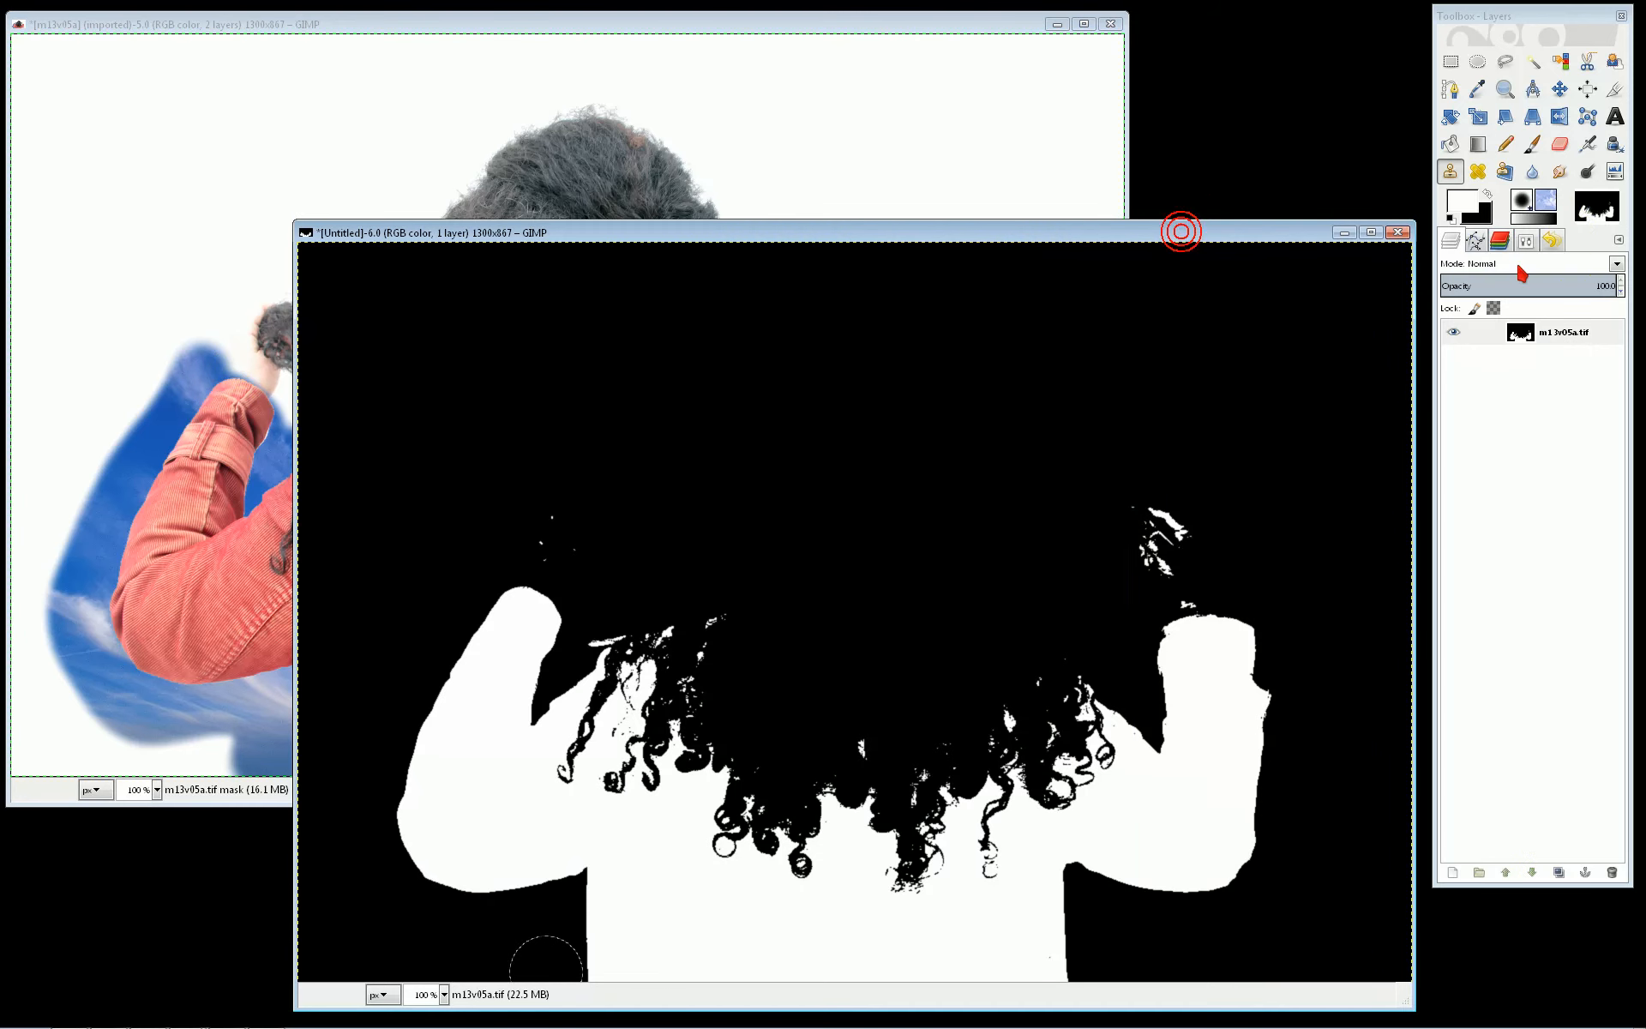
{"action": "left_click", "coordinate": [1550, 240]}
{"action": "left_click", "coordinate": [1617, 290]}
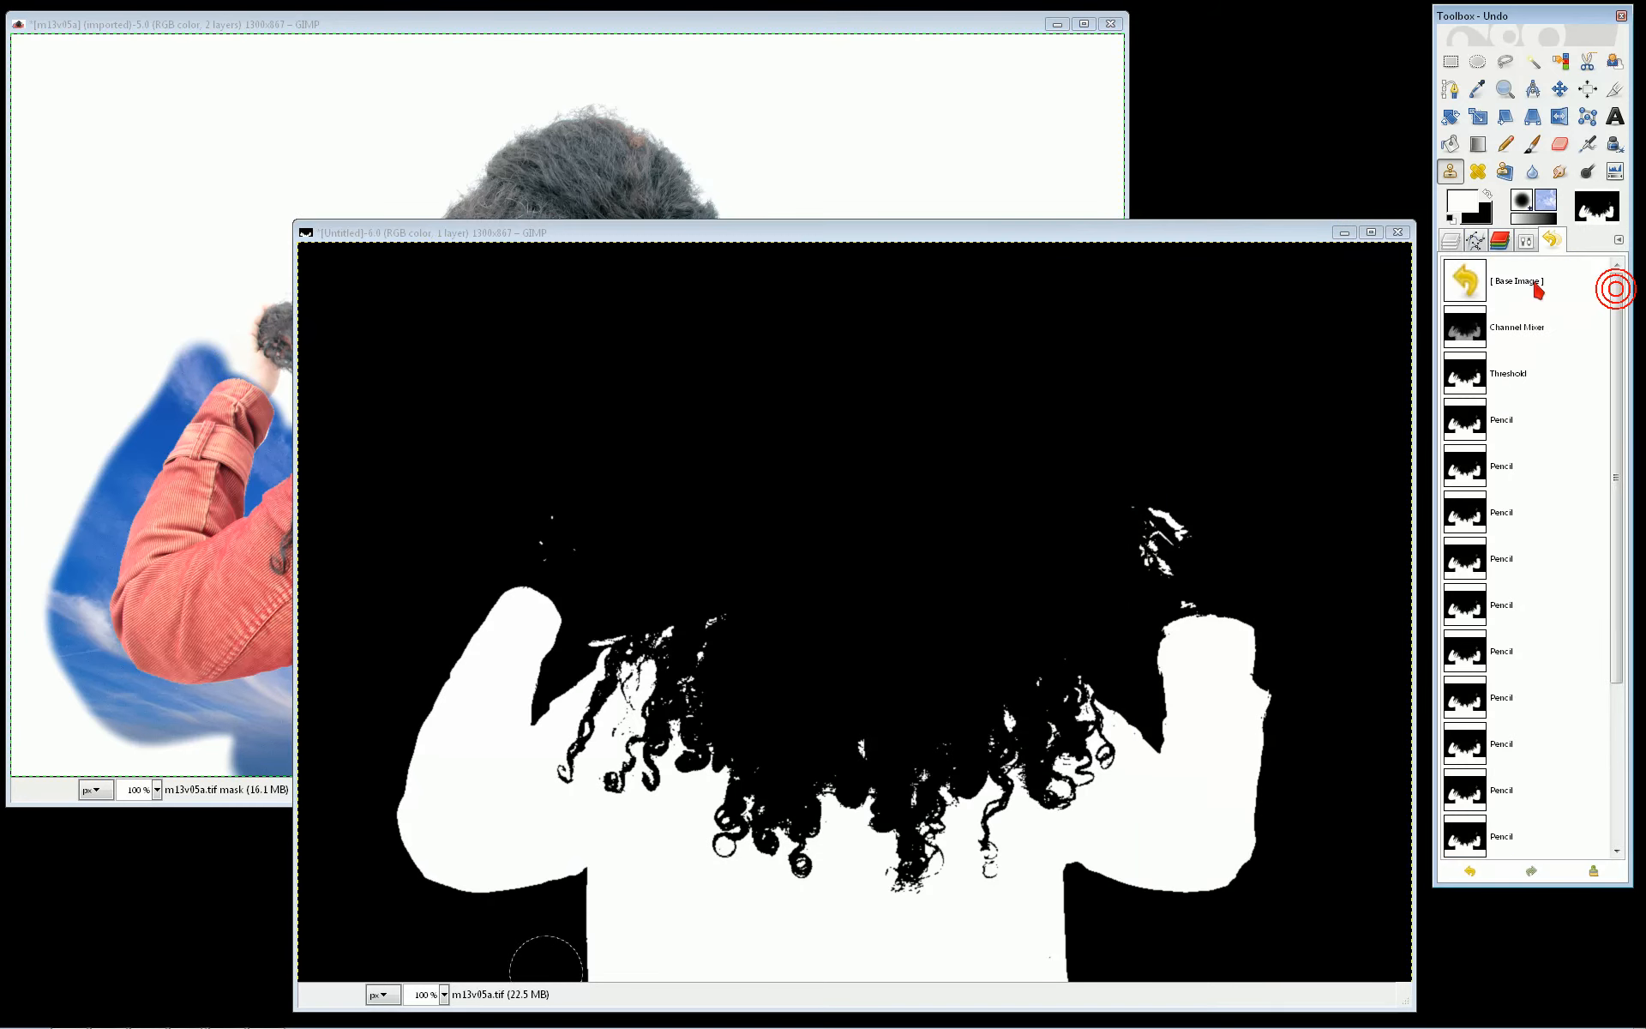
{"action": "left_click", "coordinate": [1530, 281]}
{"action": "left_click", "coordinate": [1451, 241]}
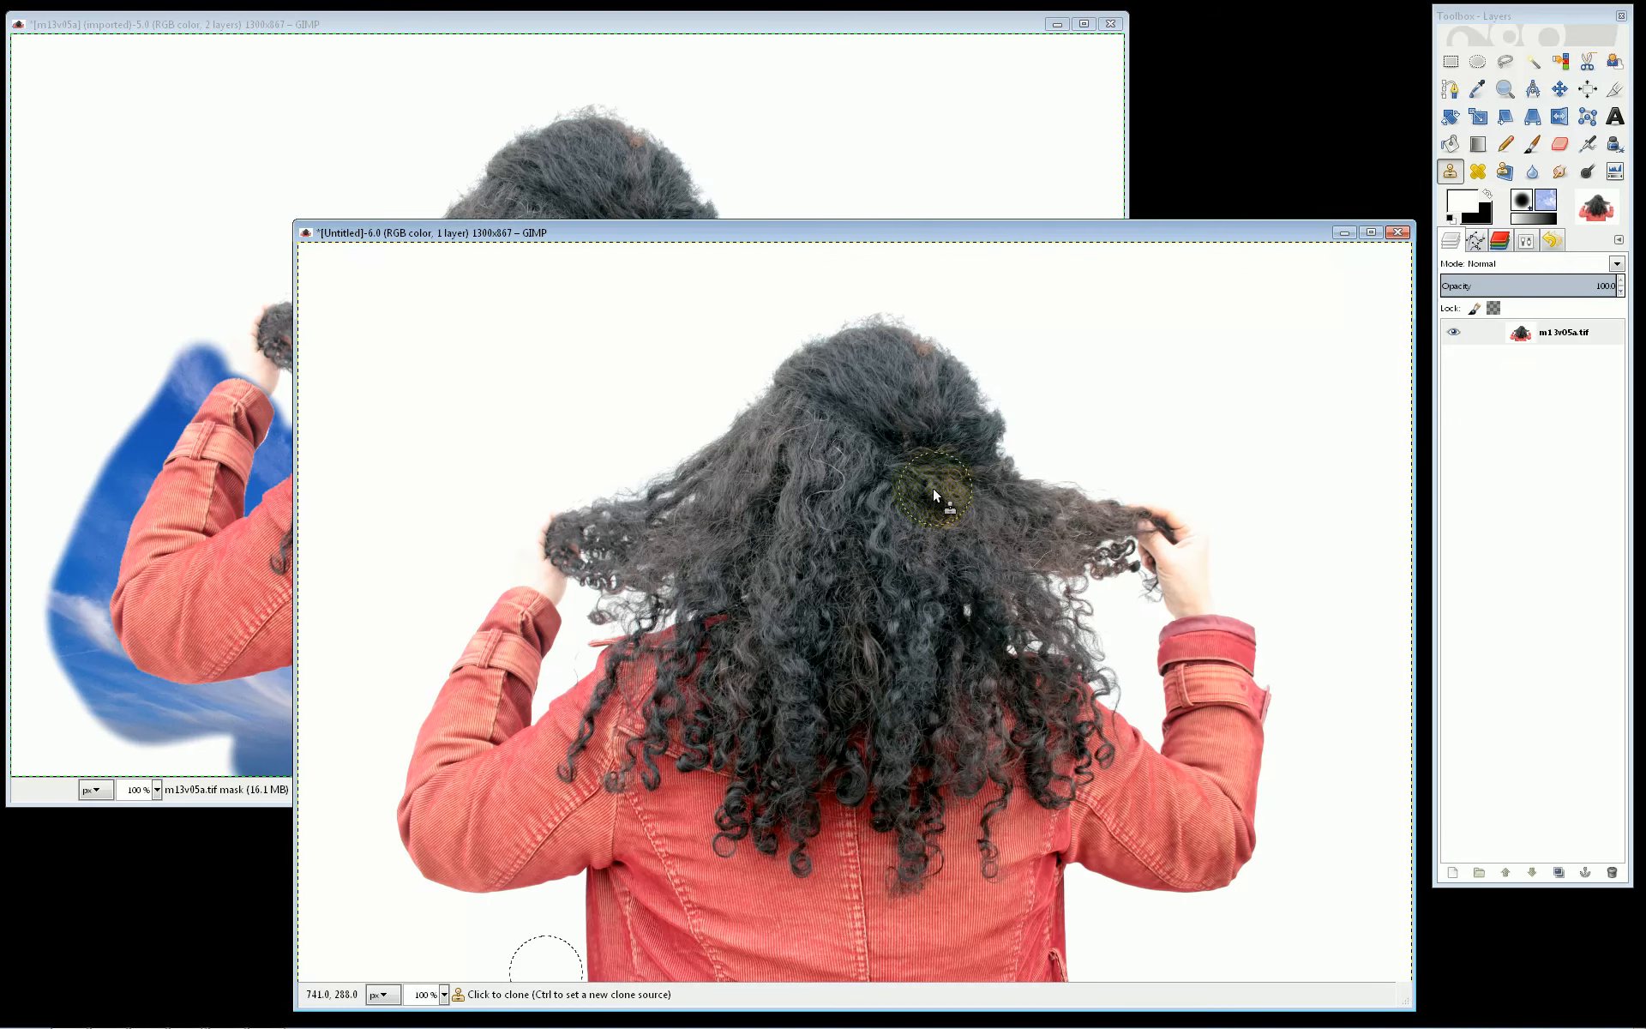
Decompose the untitled photo into separate layers using the RGB color model
{"action": "right_click", "coordinate": [777, 478]}
{"action": "mouse_move", "coordinate": [836, 600]}
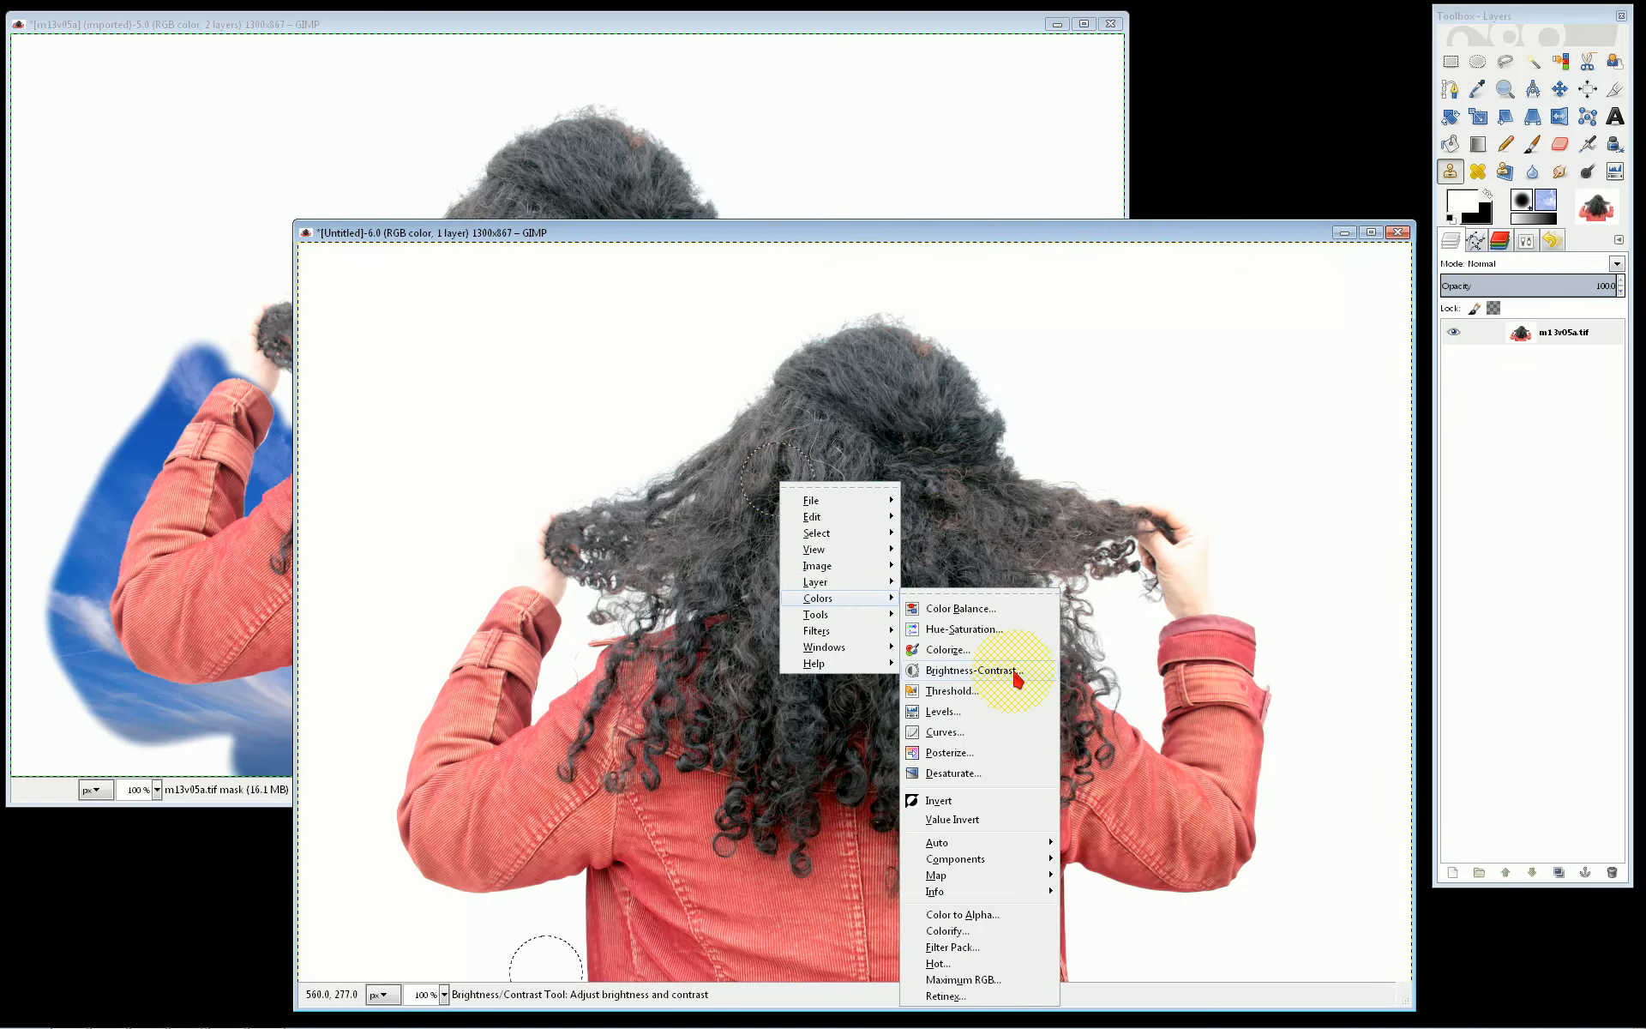
{"action": "mouse_move", "coordinate": [967, 859]}
{"action": "left_click", "coordinate": [1111, 900]}
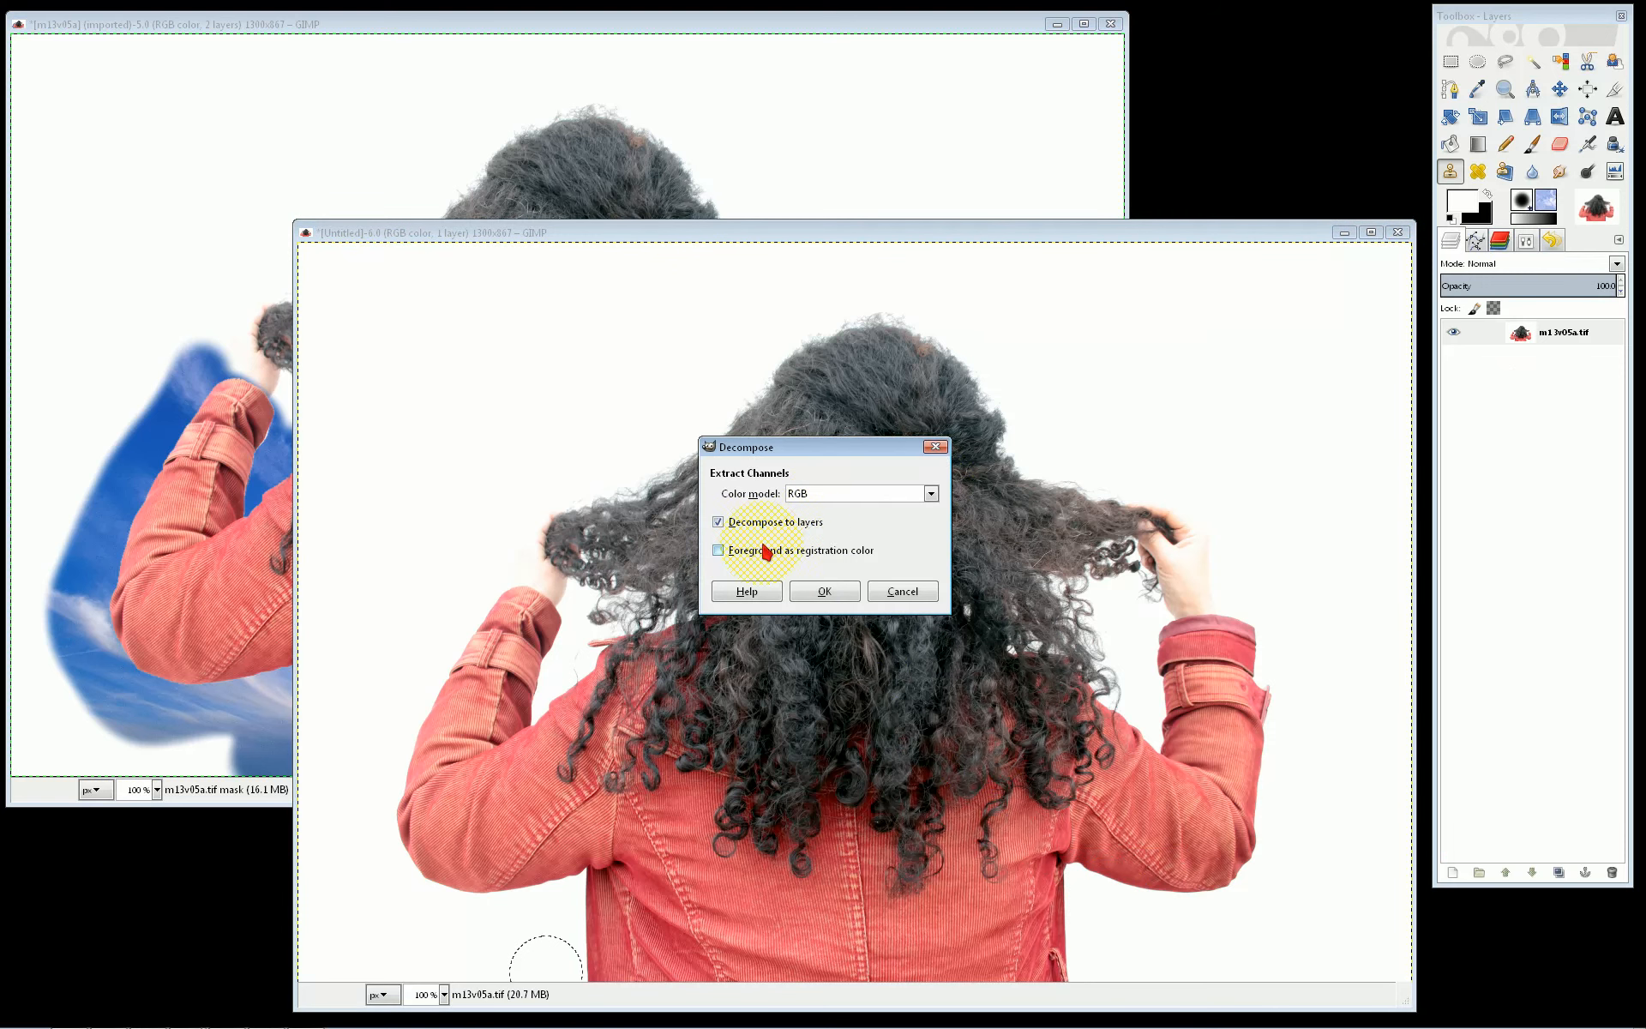
{"action": "left_click", "coordinate": [824, 590]}
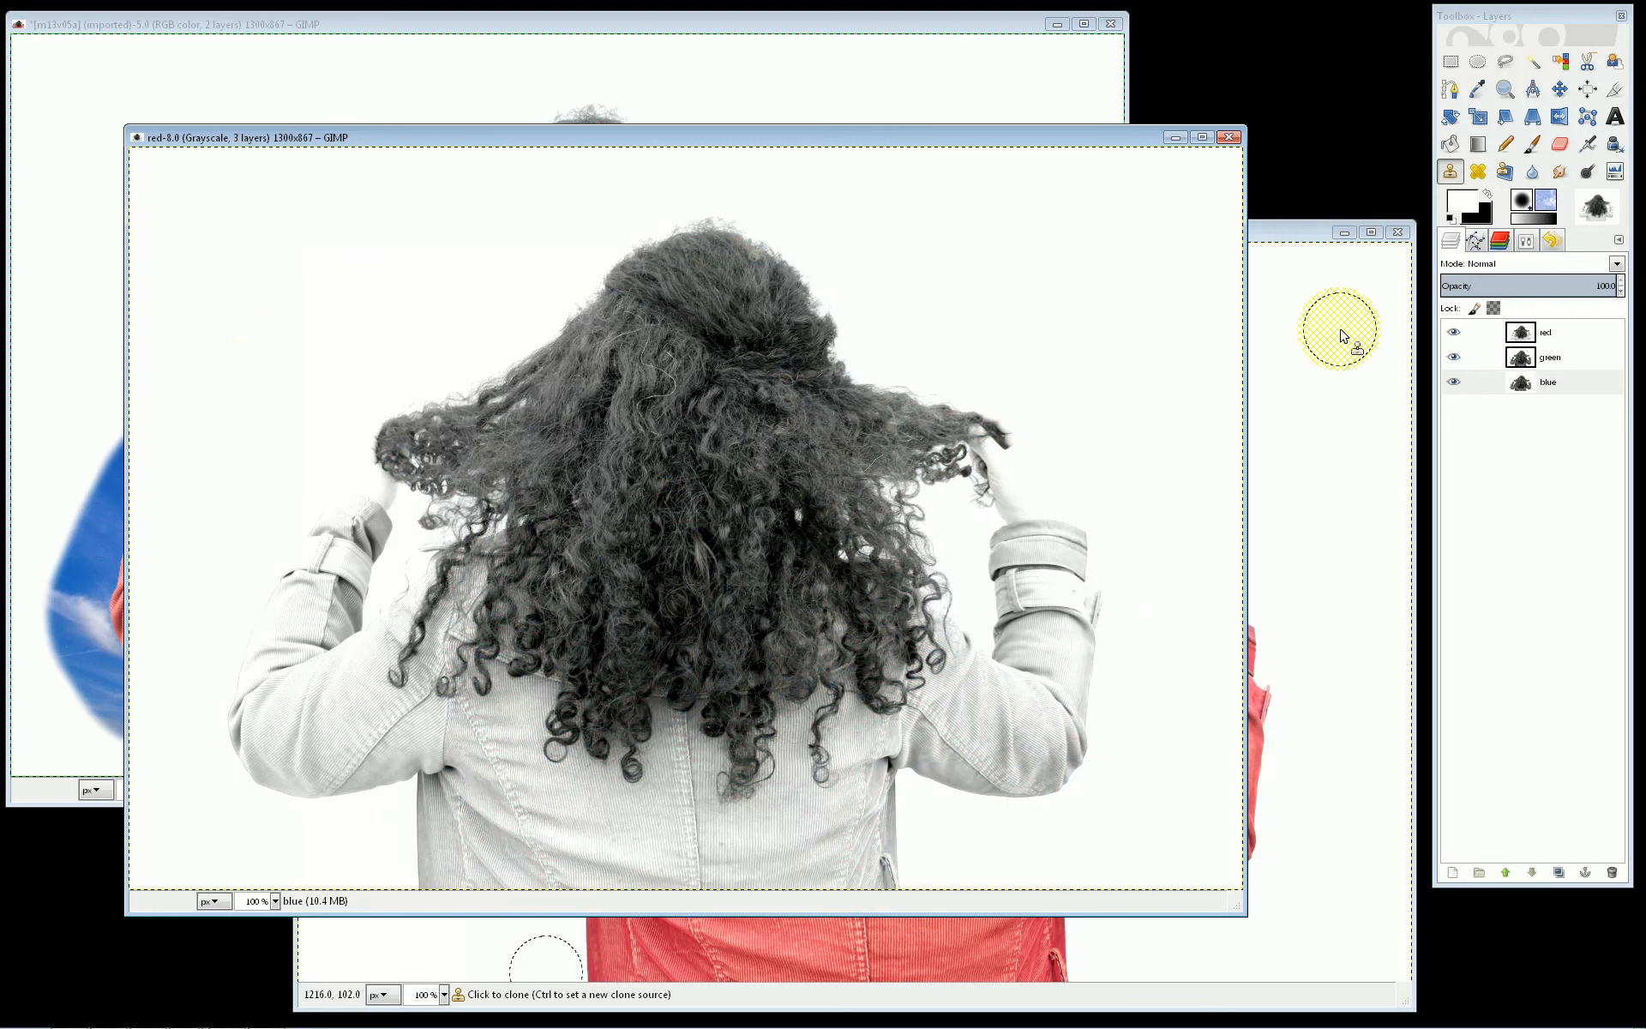
Compare the decomposed channels one by one, leaving only the blue layer visible and selected
{"action": "left_click", "coordinate": [1453, 333]}
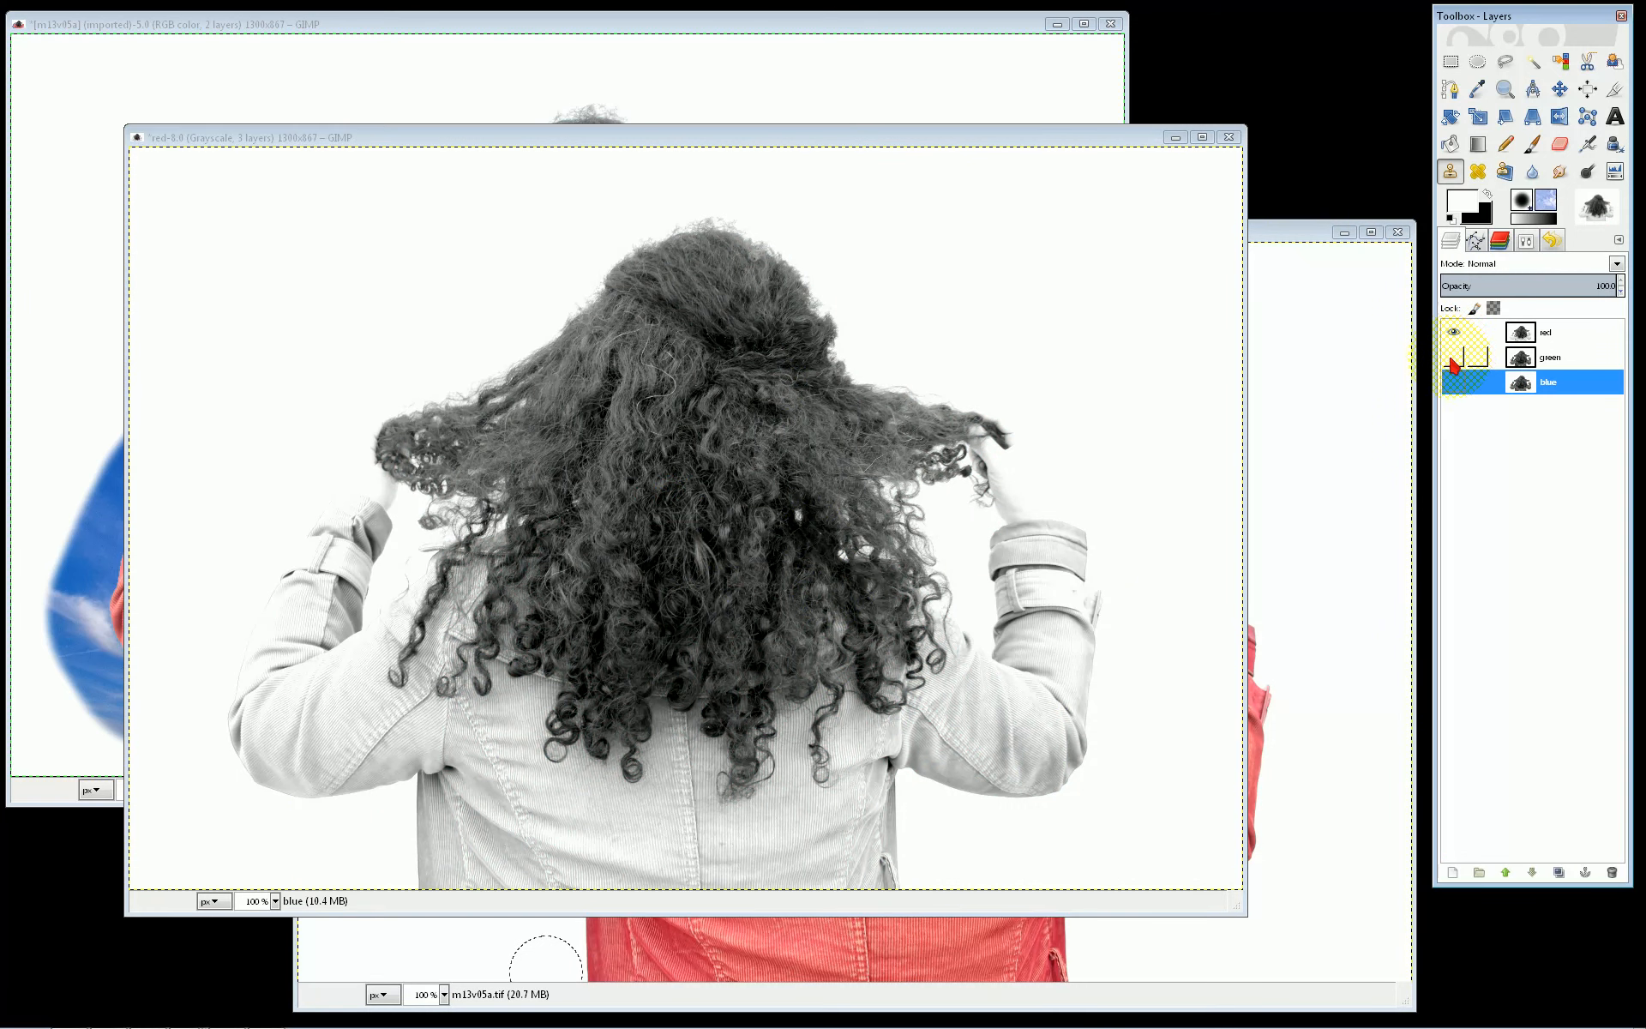
{"action": "left_click", "coordinate": [1454, 357], "text": "shift"}
{"action": "left_click", "coordinate": [1454, 384], "text": "shift"}
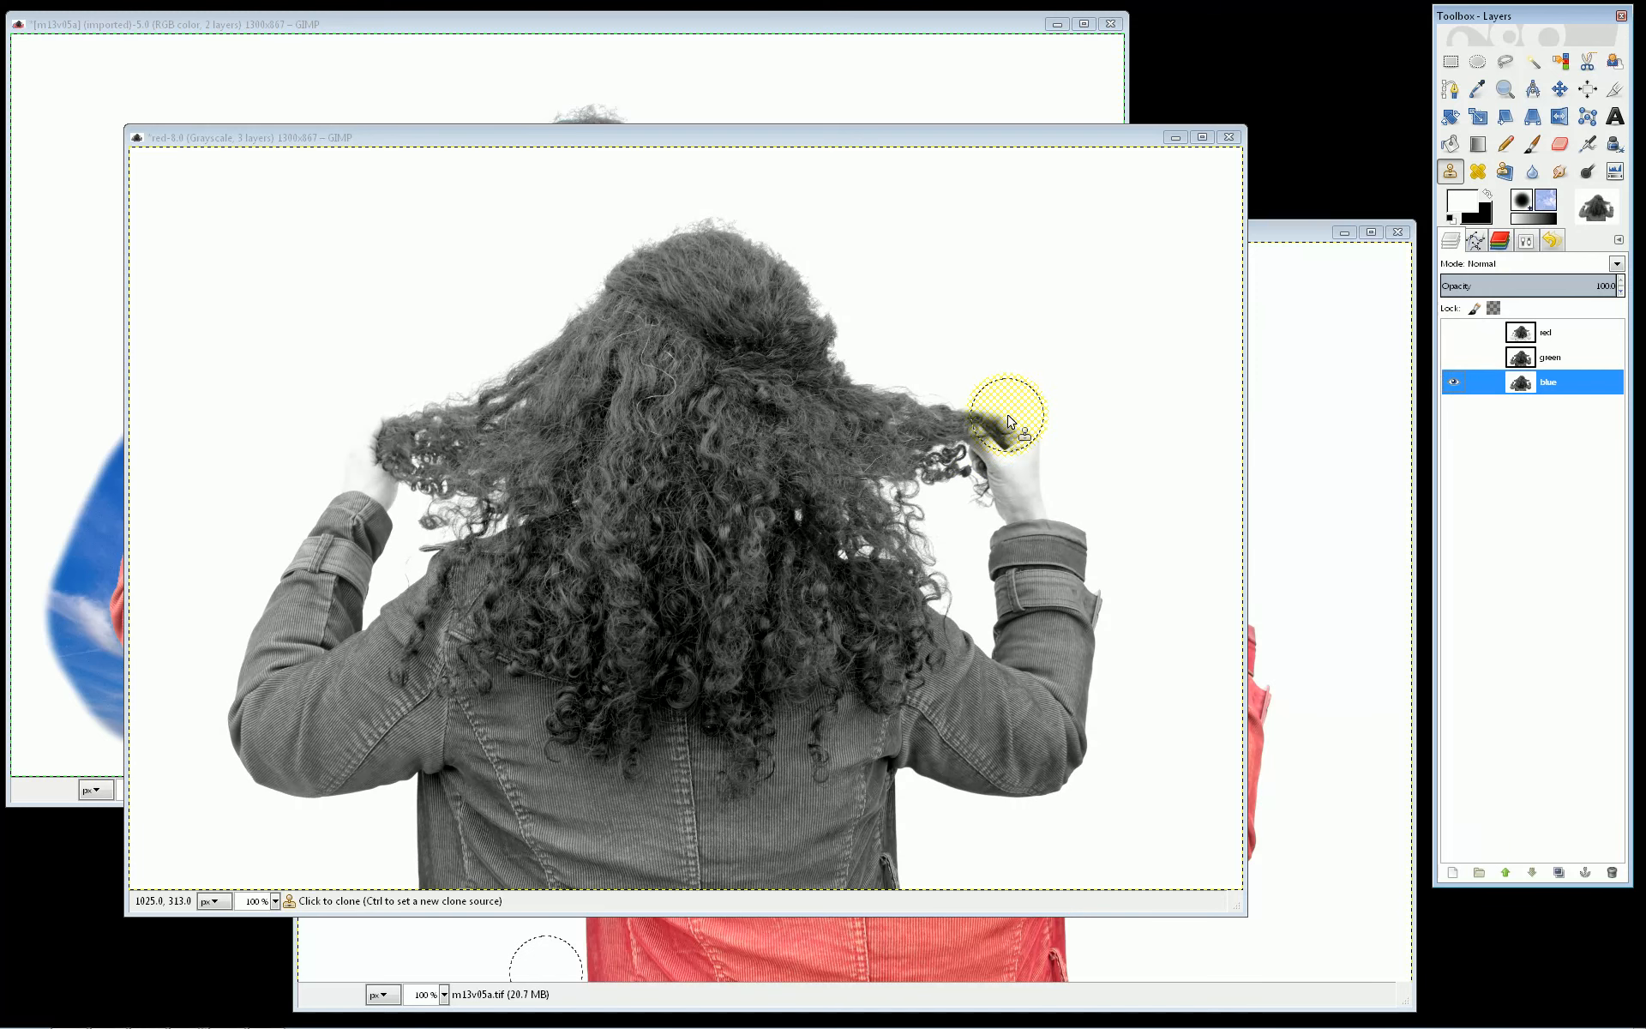
{"action": "left_click", "coordinate": [1010, 471]}
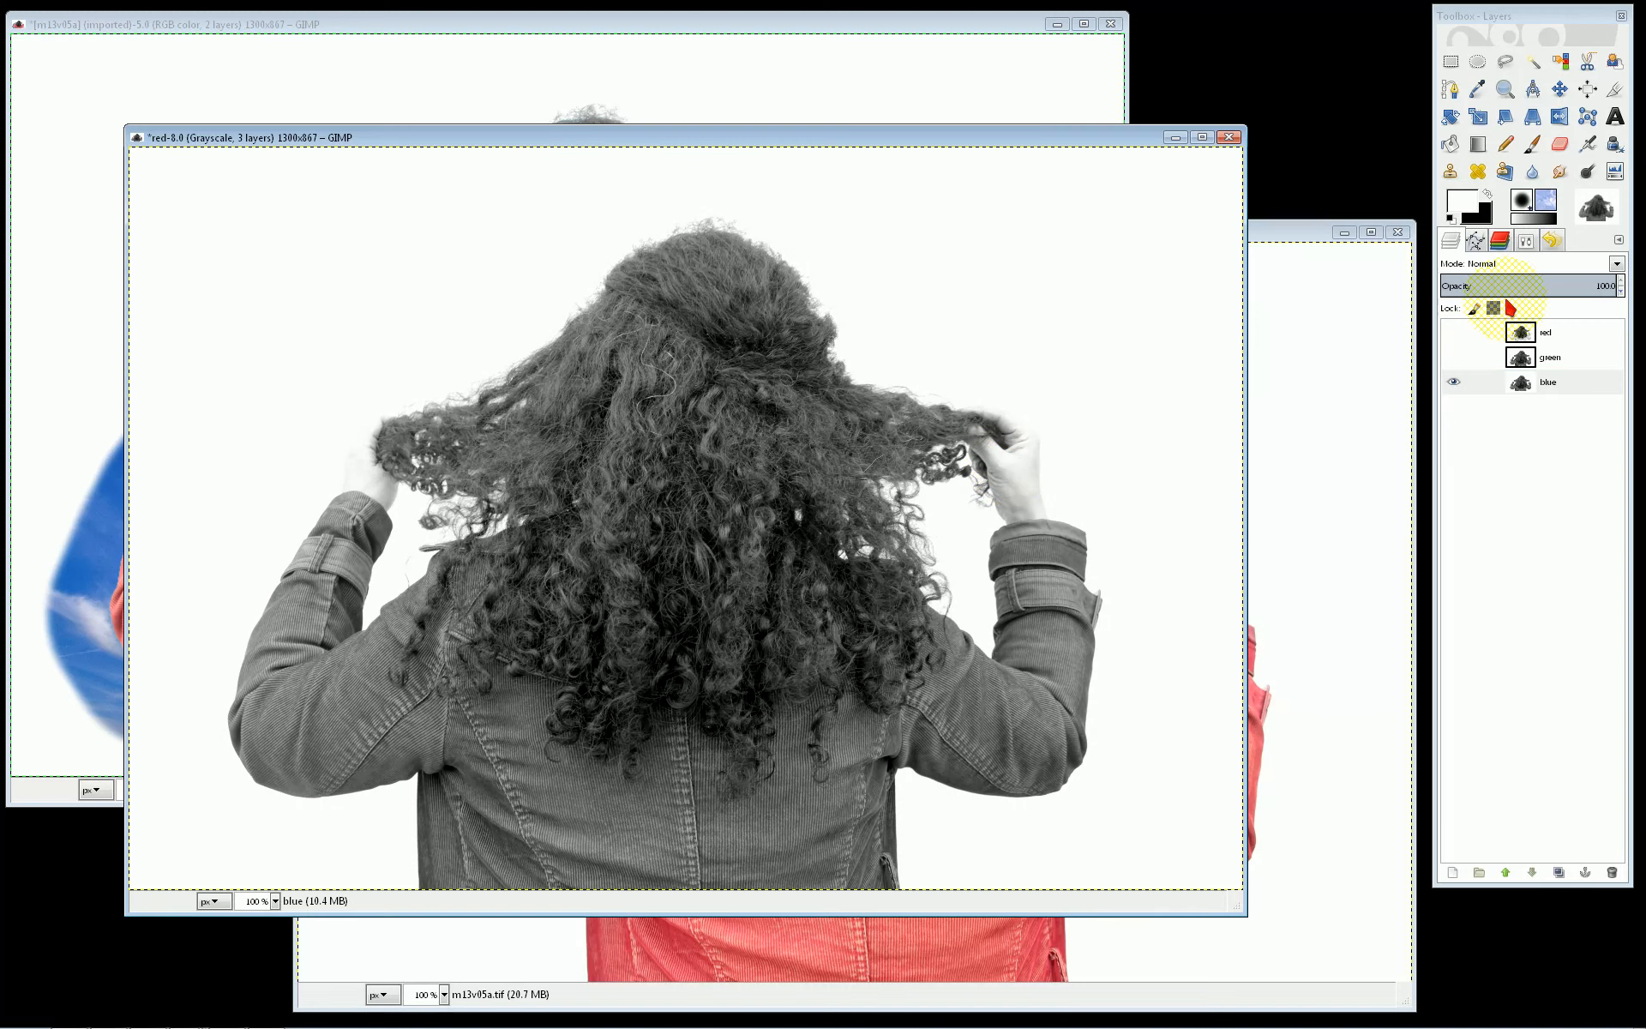
{"action": "left_click", "coordinate": [1554, 379]}
Apply Threshold to the blue layer with the lower limit set to 255
{"action": "right_click", "coordinate": [757, 361]}
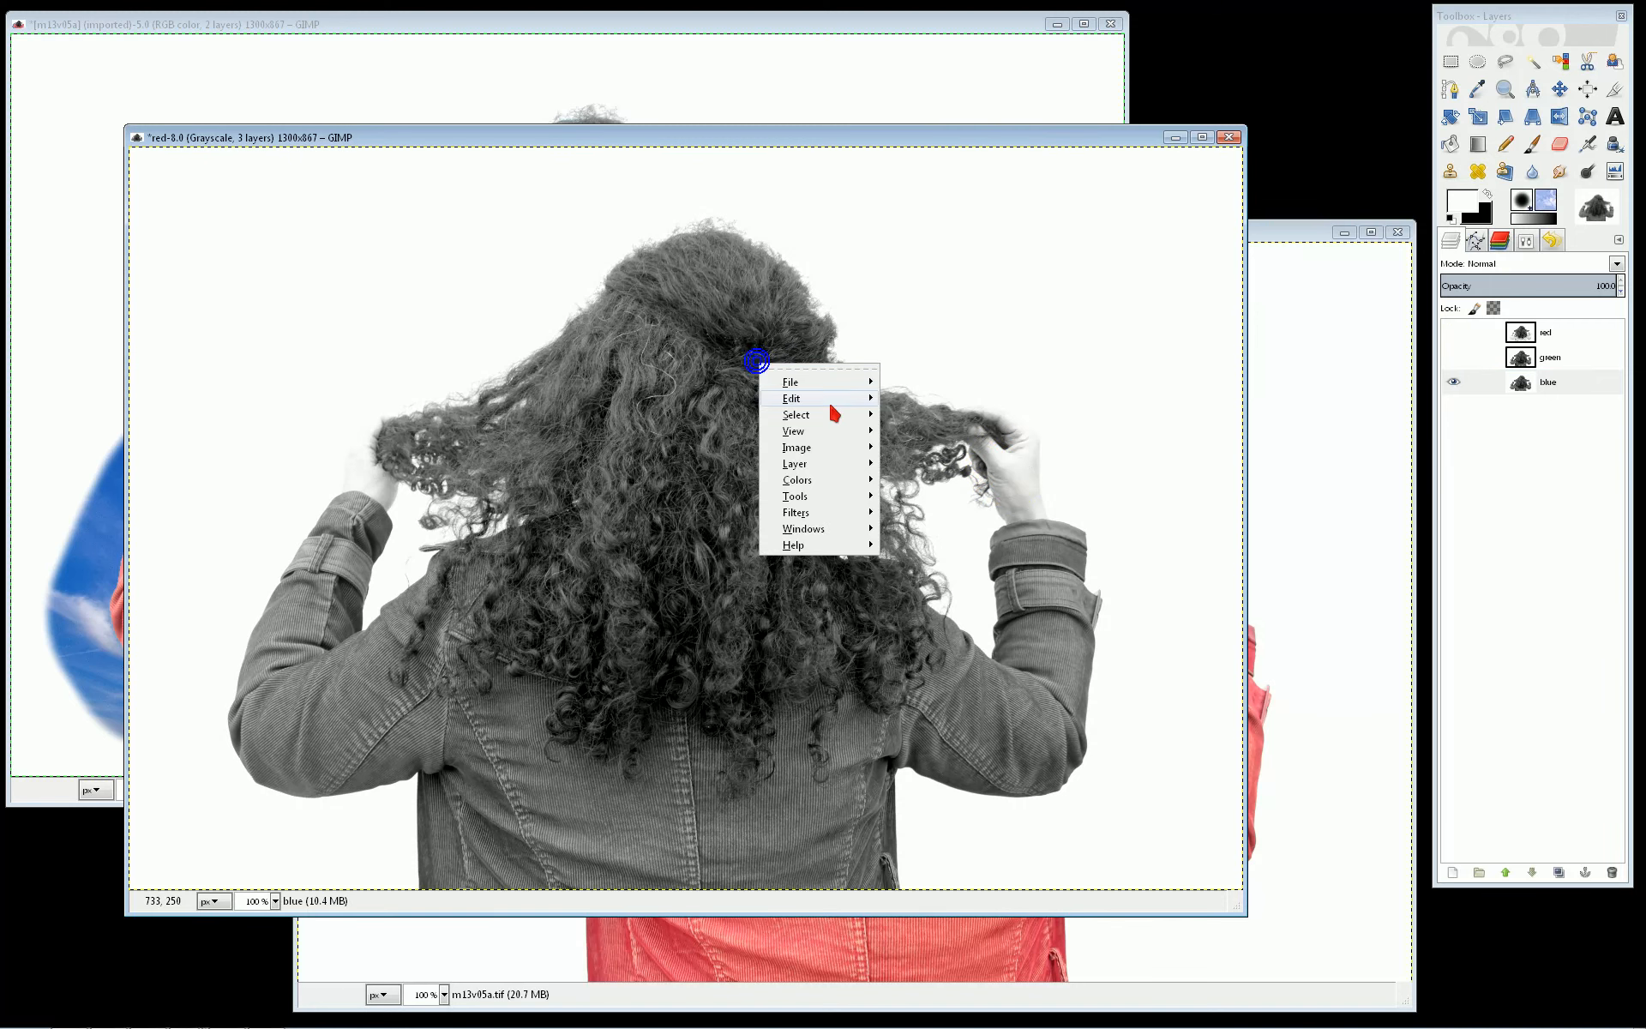
{"action": "mouse_move", "coordinate": [815, 479]}
{"action": "left_click", "coordinate": [955, 571]}
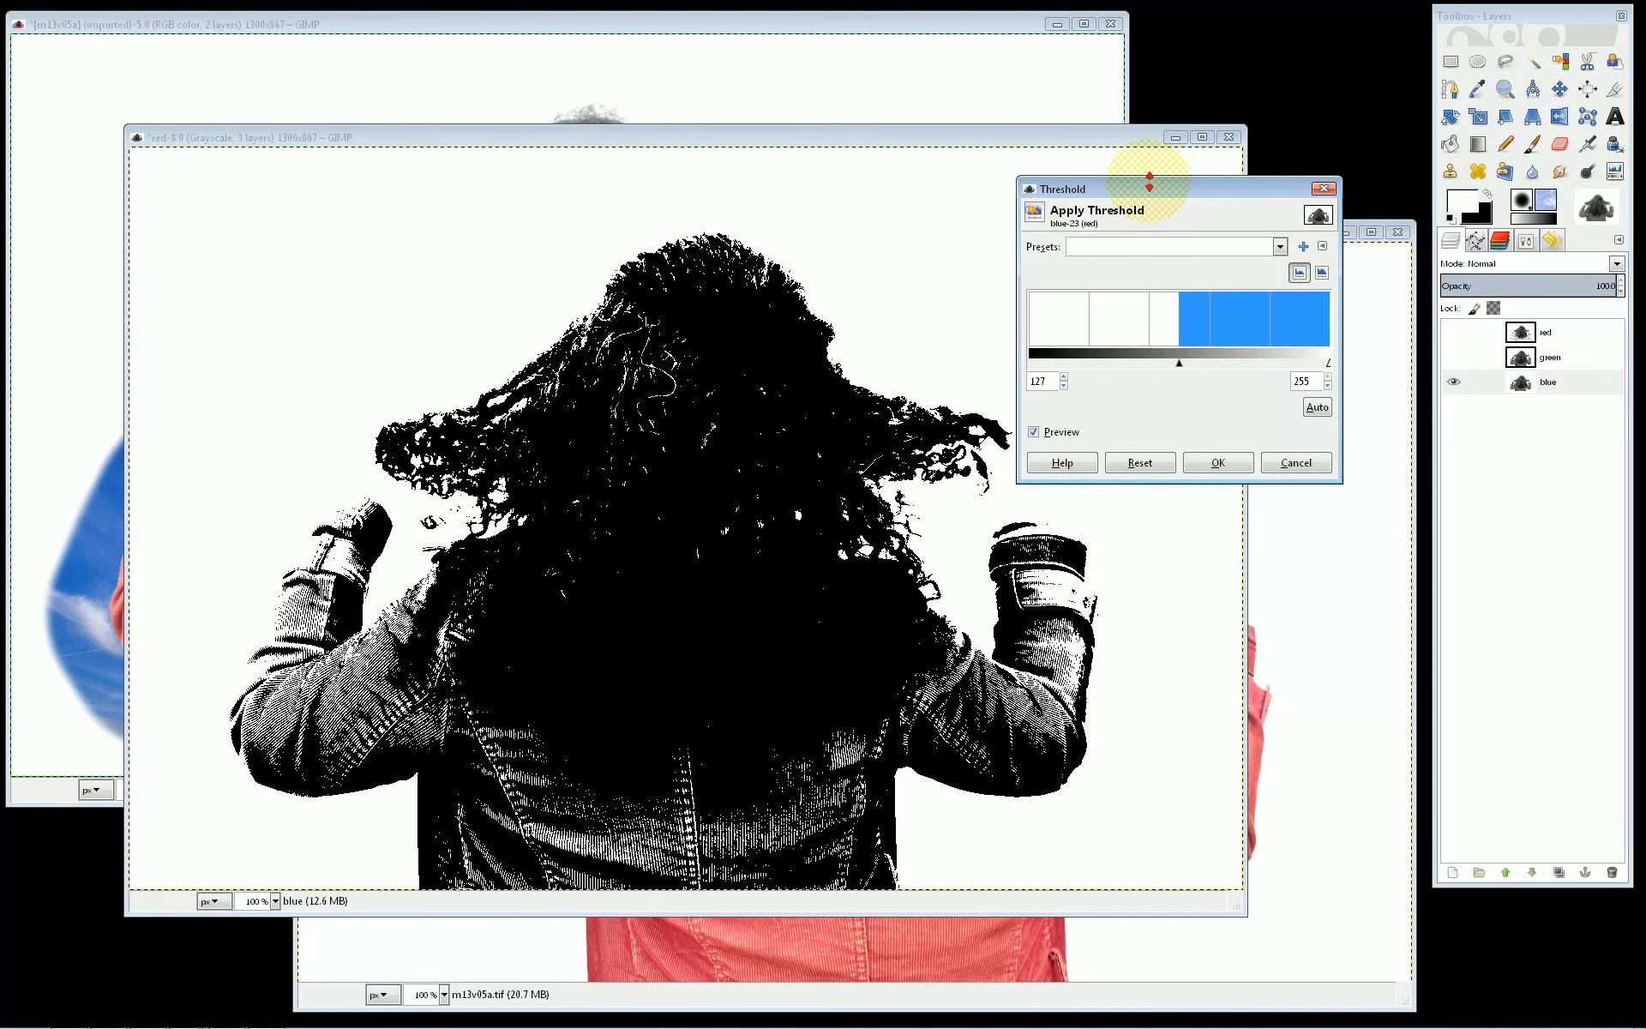
{"action": "left_click_drag", "start_coordinate": [1145, 195], "coordinate": [1231, 407]}
{"action": "left_click_drag", "start_coordinate": [1256, 577], "coordinate": [1419, 579]}
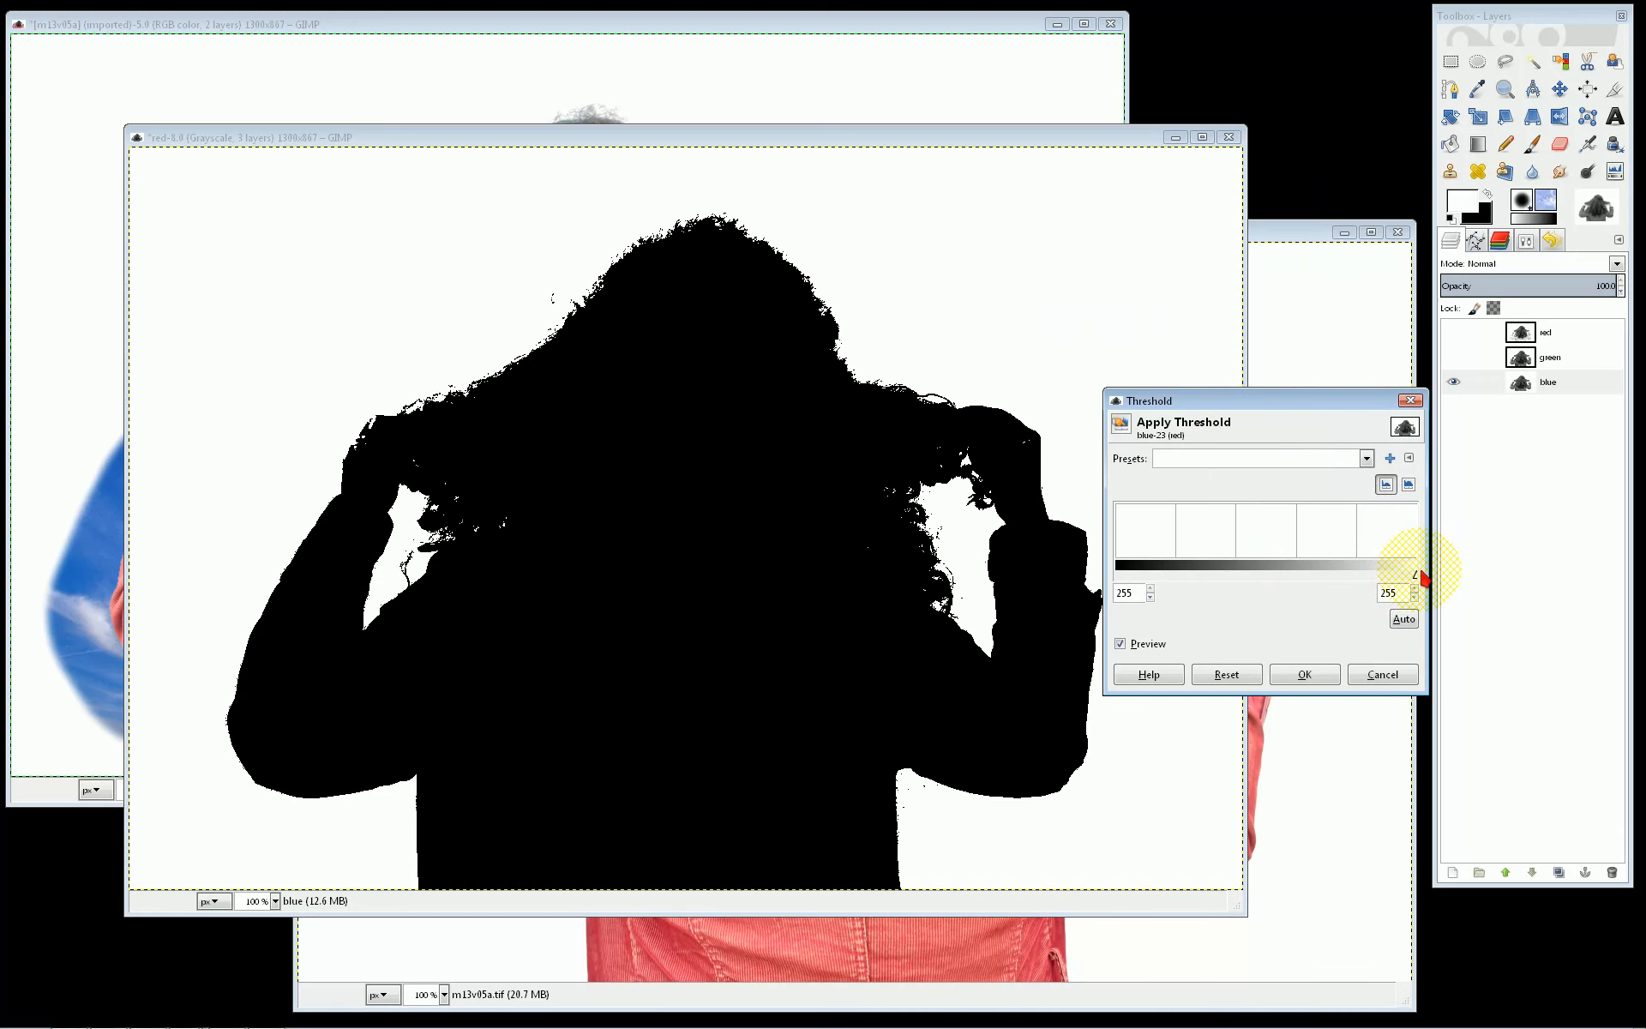
{"action": "left_click", "coordinate": [1304, 674]}
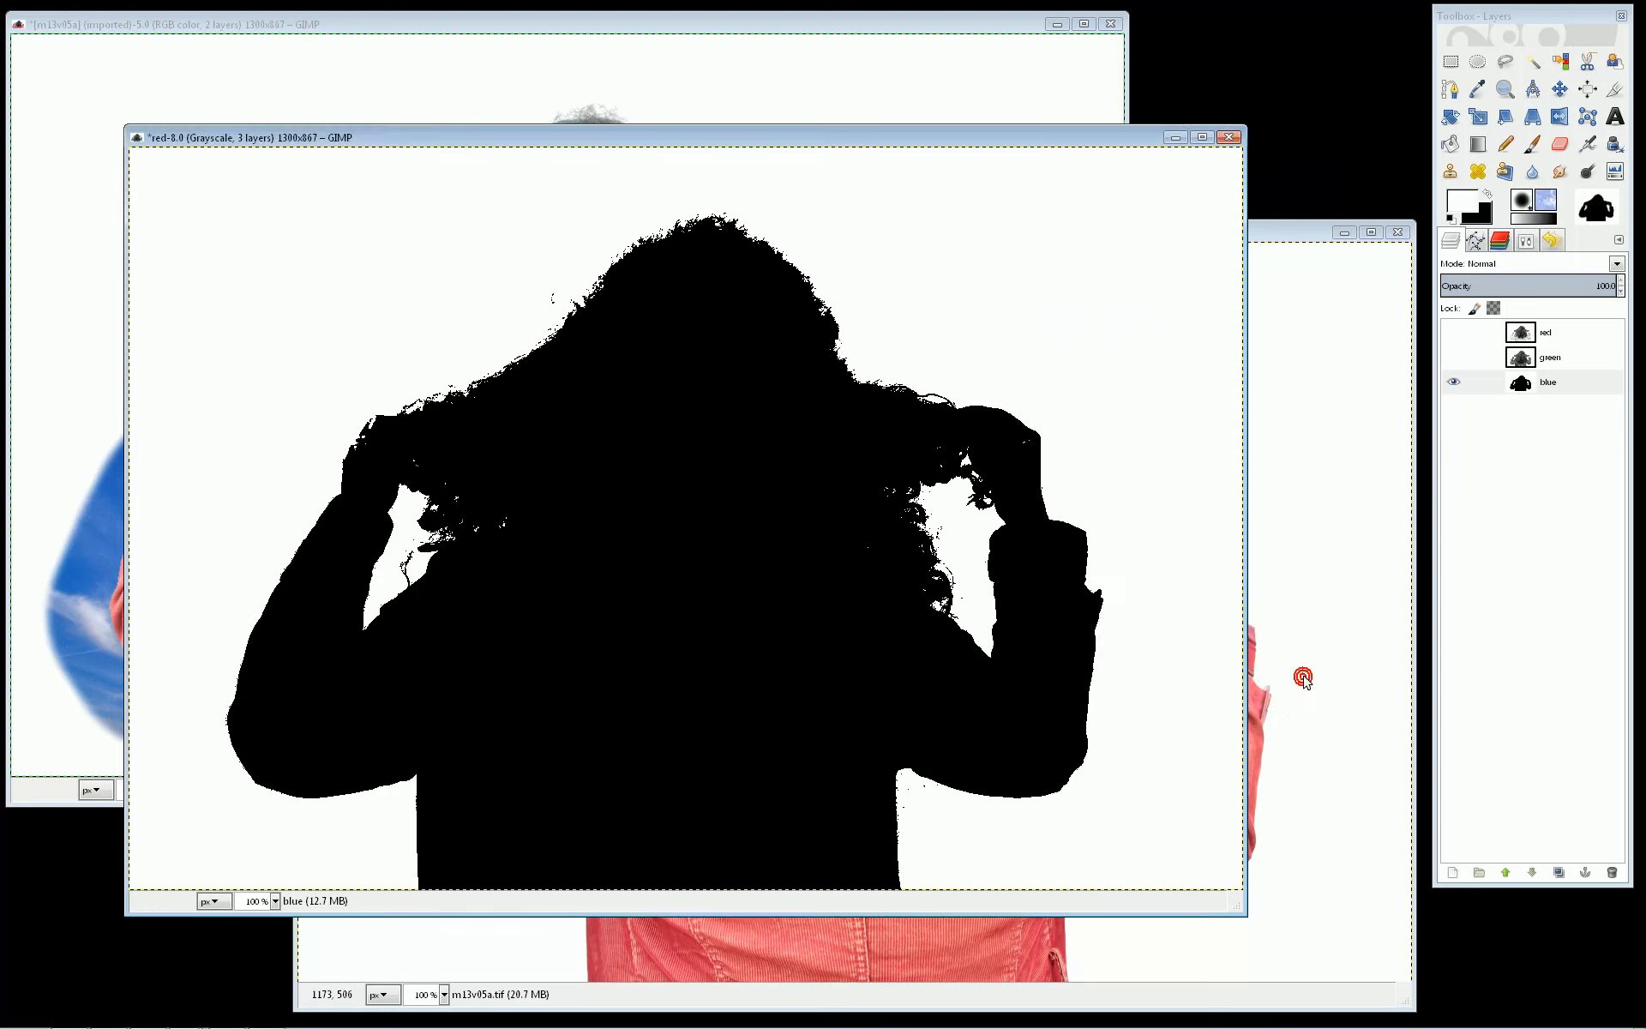
Invert the thresholded blue layer so the woman's silhouette is white on black
{"action": "right_click", "coordinate": [1109, 437]}
{"action": "mouse_move", "coordinate": [1161, 556]}
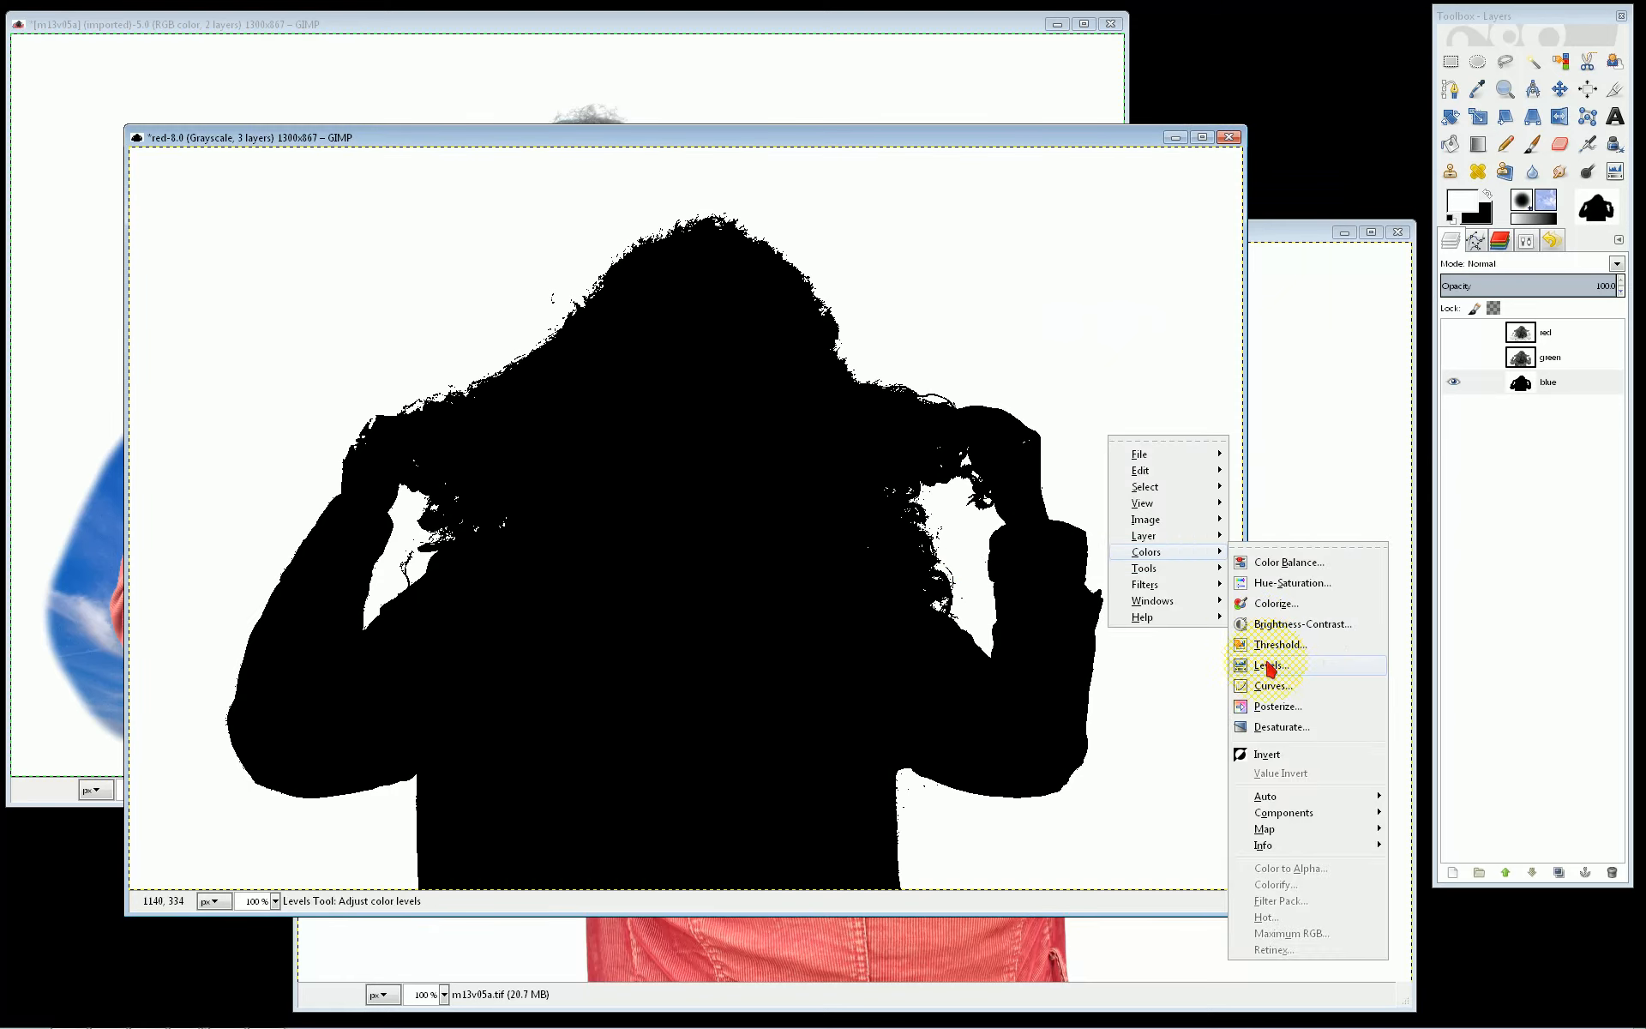
{"action": "left_click", "coordinate": [1279, 758]}
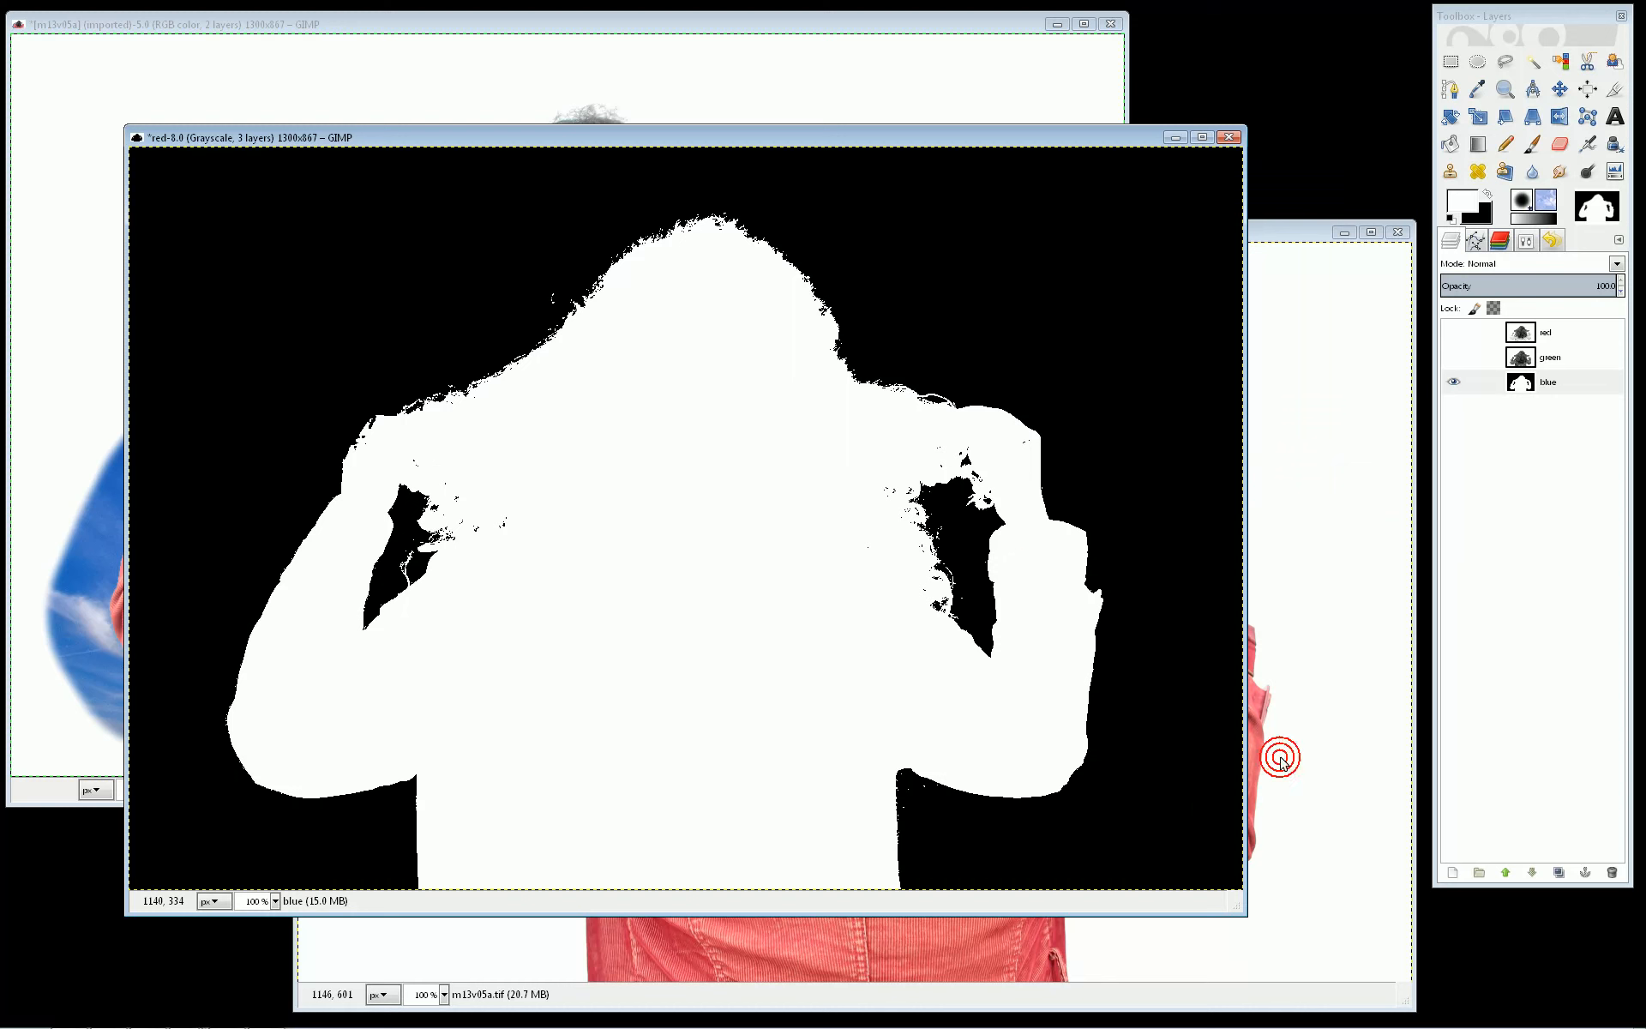
Paint white over the hands and adjoining hair in the blue layer with the Pencil at size 39.21
{"action": "double_click", "coordinate": [1504, 144]}
{"action": "left_click", "coordinate": [1446, 358]}
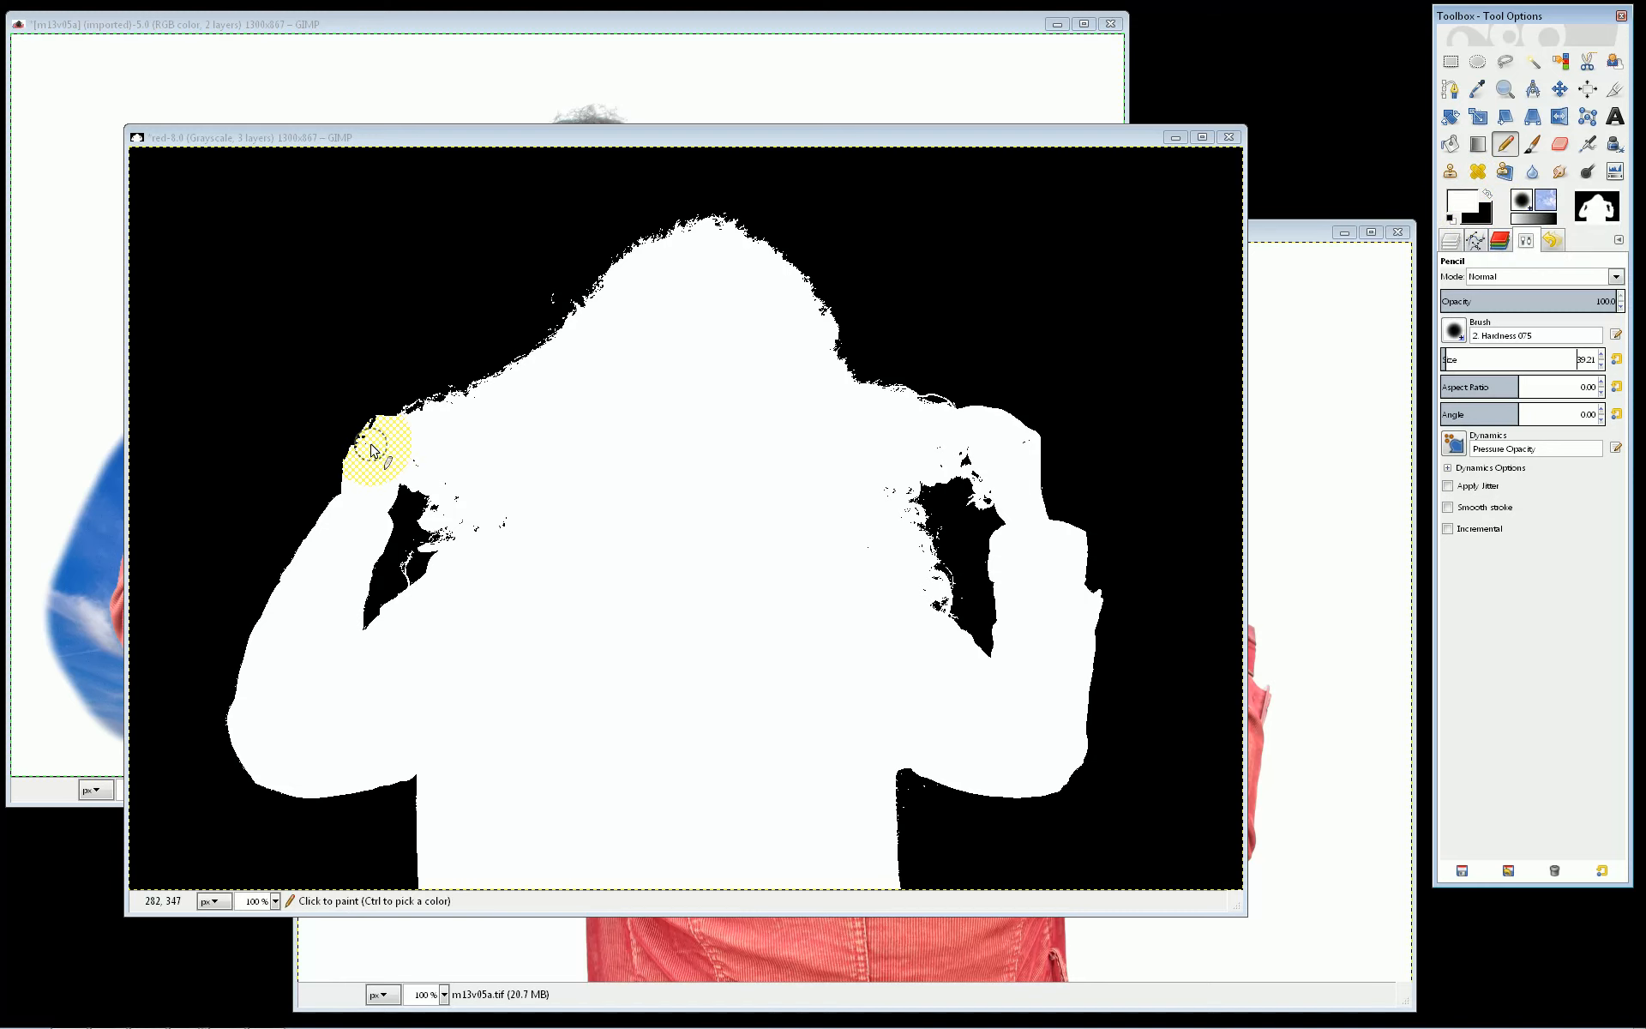
{"action": "left_click", "coordinate": [373, 445]}
{"action": "left_click", "coordinate": [379, 435]}
{"action": "left_click", "coordinate": [366, 455]}
{"action": "left_click", "coordinate": [415, 463]}
{"action": "left_click_drag", "start_coordinate": [1005, 468], "coordinate": [838, 451]}
Apply a Gaussian Blur with a 1.0 px horizontal and vertical radius to the blue layer
{"action": "right_click", "coordinate": [709, 421]}
{"action": "left_click", "coordinate": [746, 570]}
{"action": "mouse_move", "coordinate": [966, 661]}
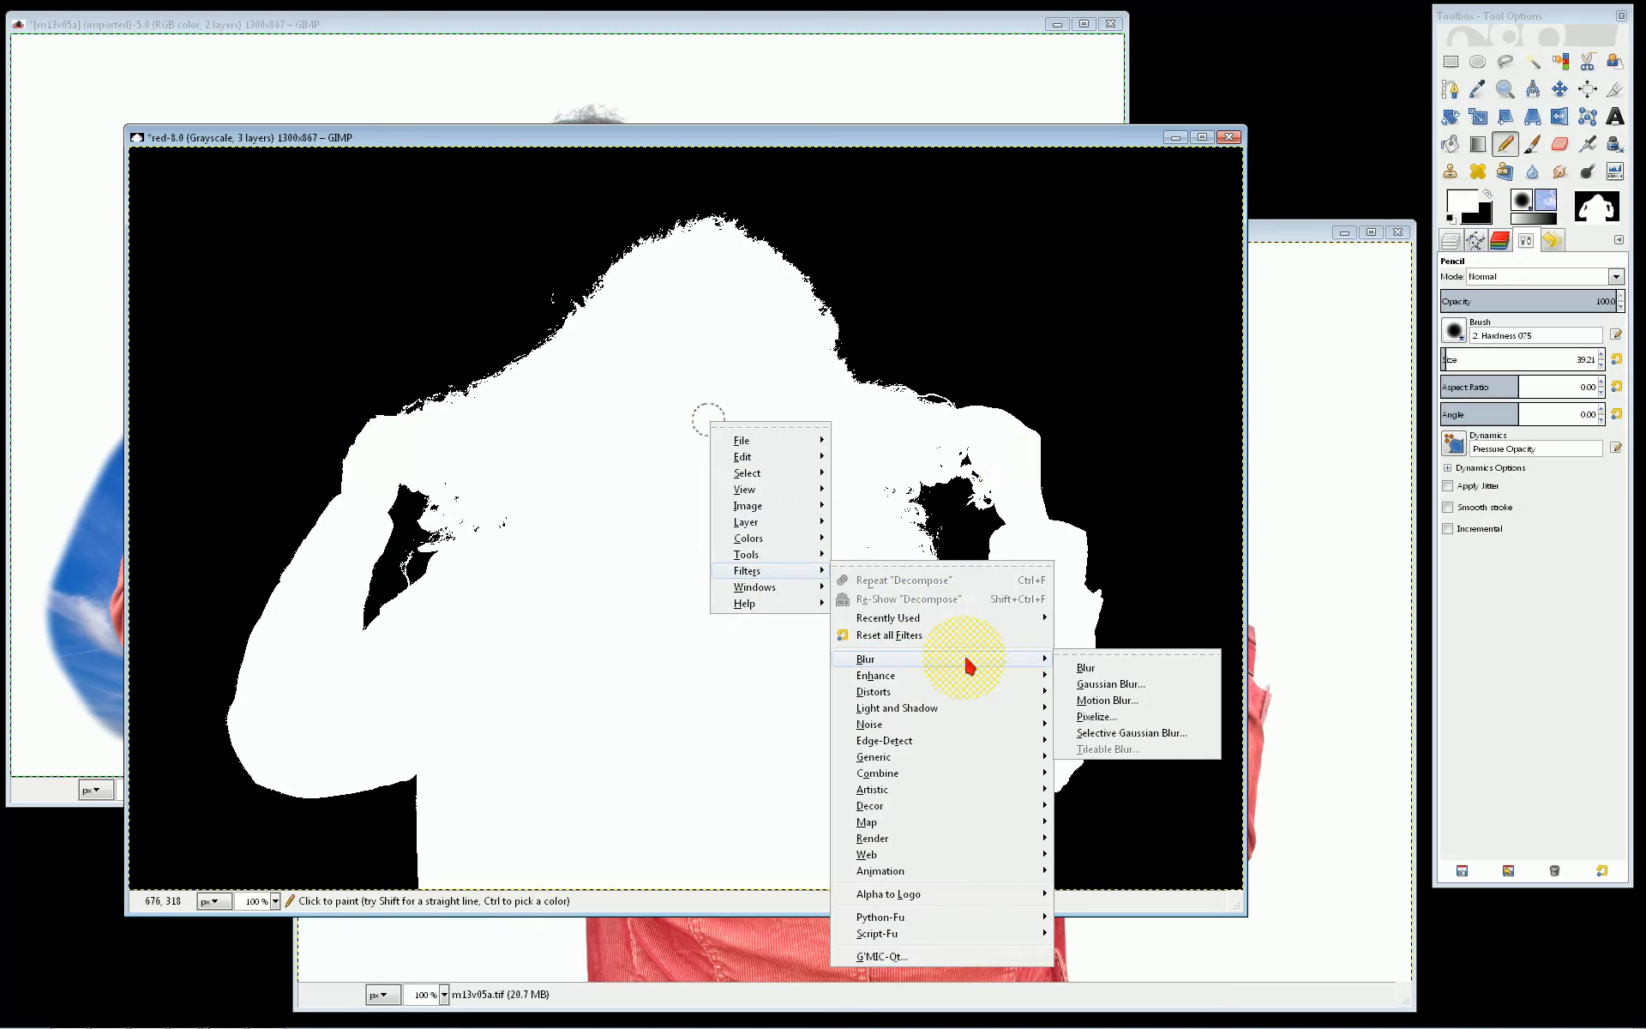
{"action": "left_click", "coordinate": [1127, 690]}
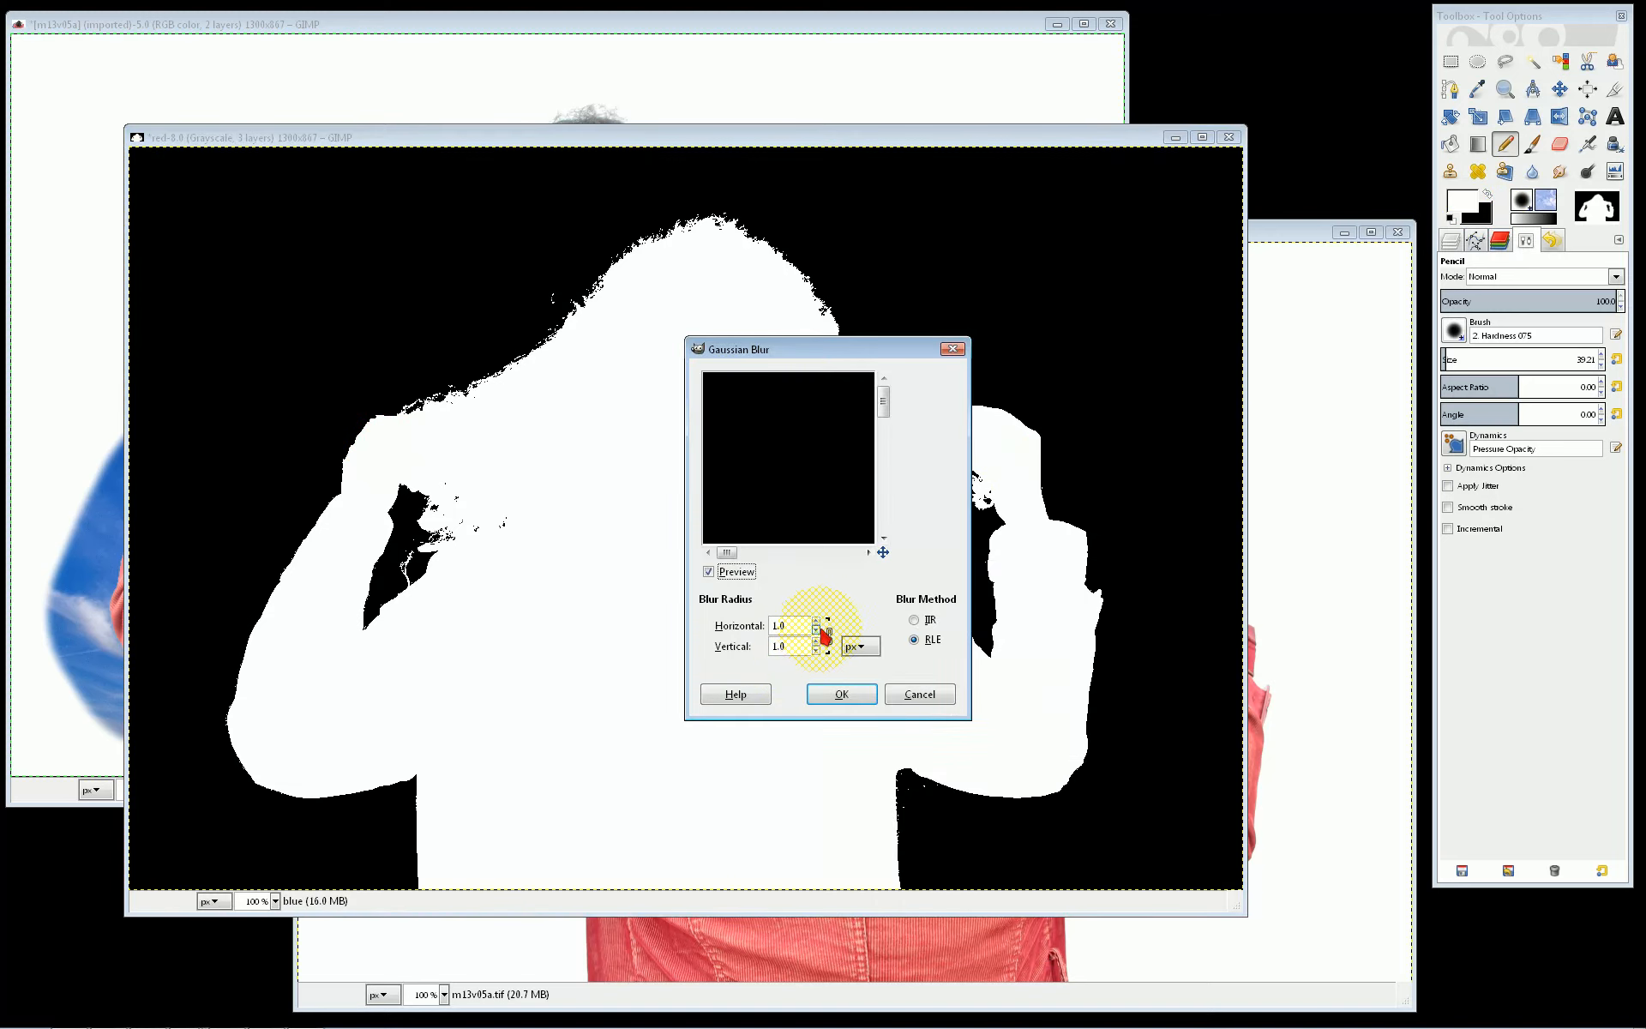
{"action": "left_click", "coordinate": [837, 691]}
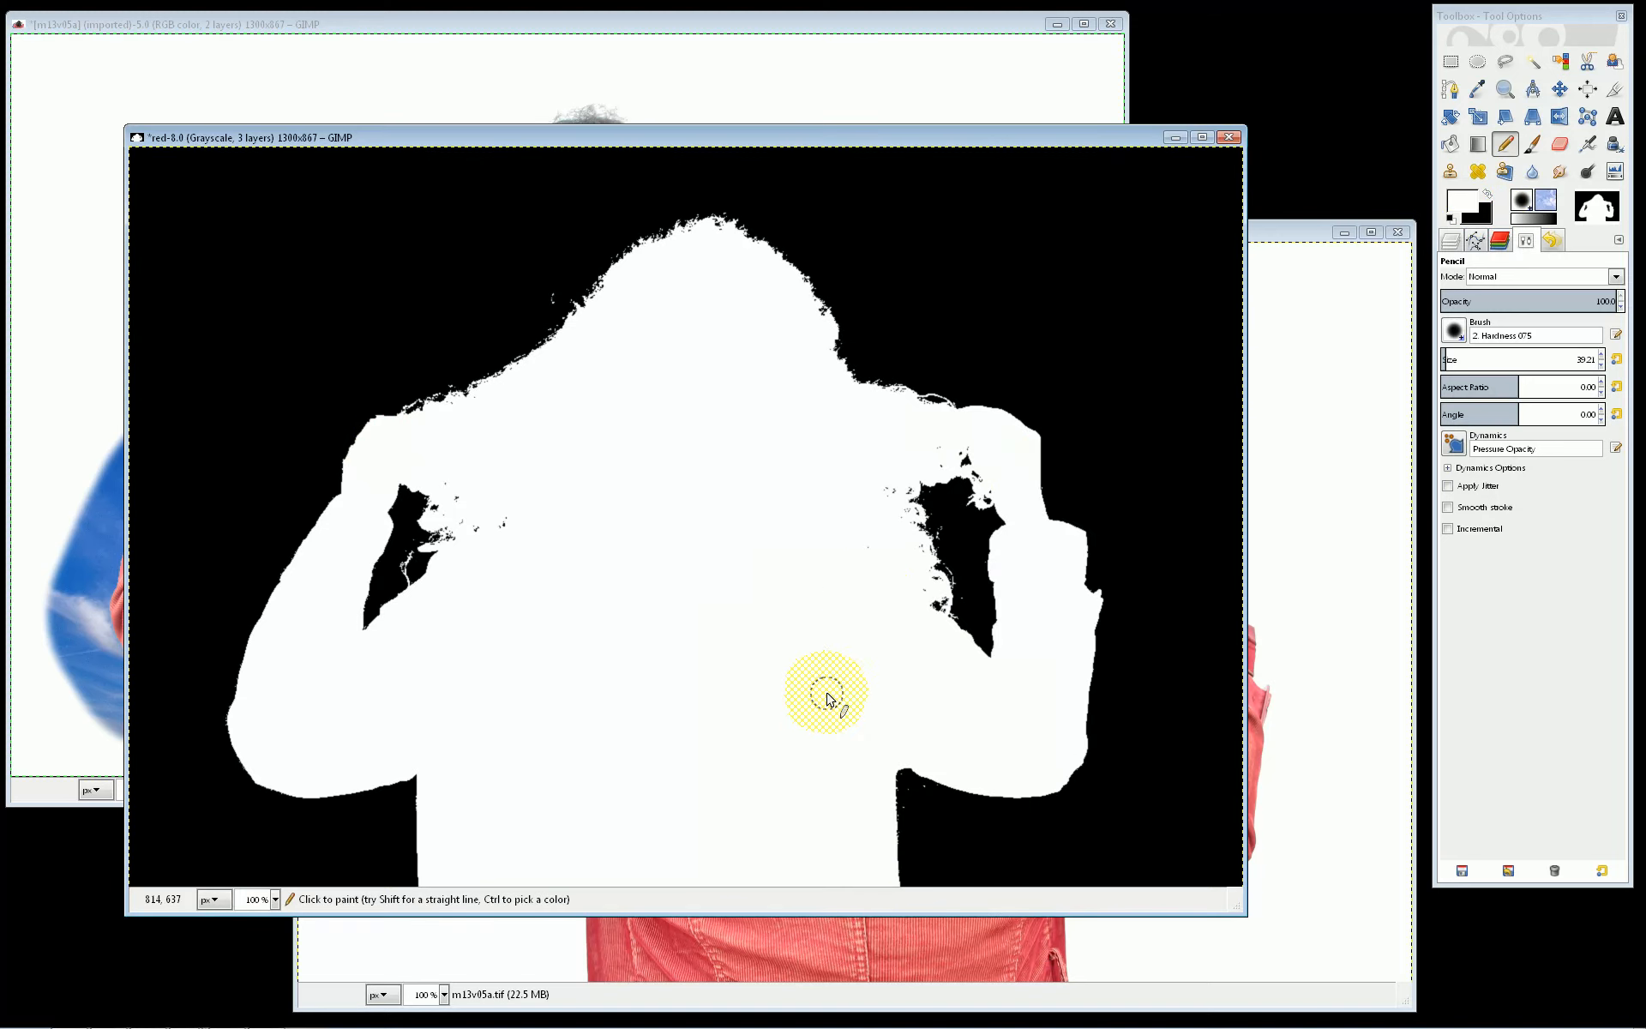
Set the blurred blue layer as the clone source and clone it onto the two-layer image's mask around both hands
{"action": "left_click", "coordinate": [1450, 171]}
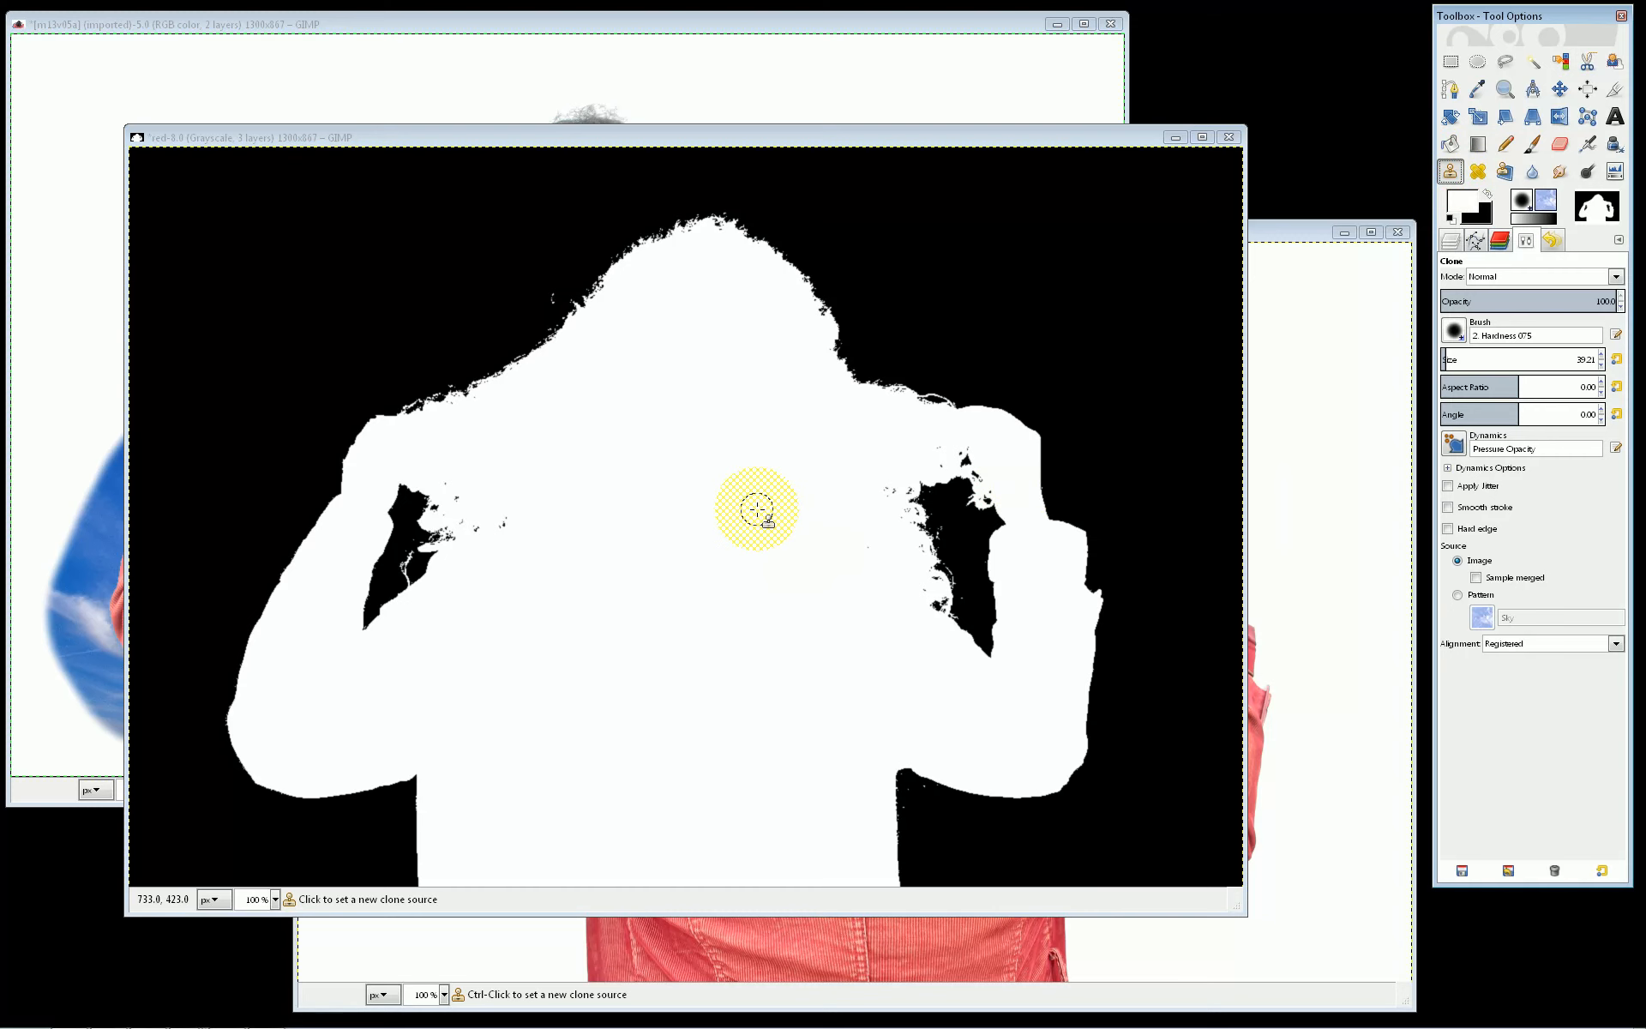
{"action": "left_click", "coordinate": [757, 510], "text": "ctrl"}
{"action": "left_click", "coordinate": [754, 30]}
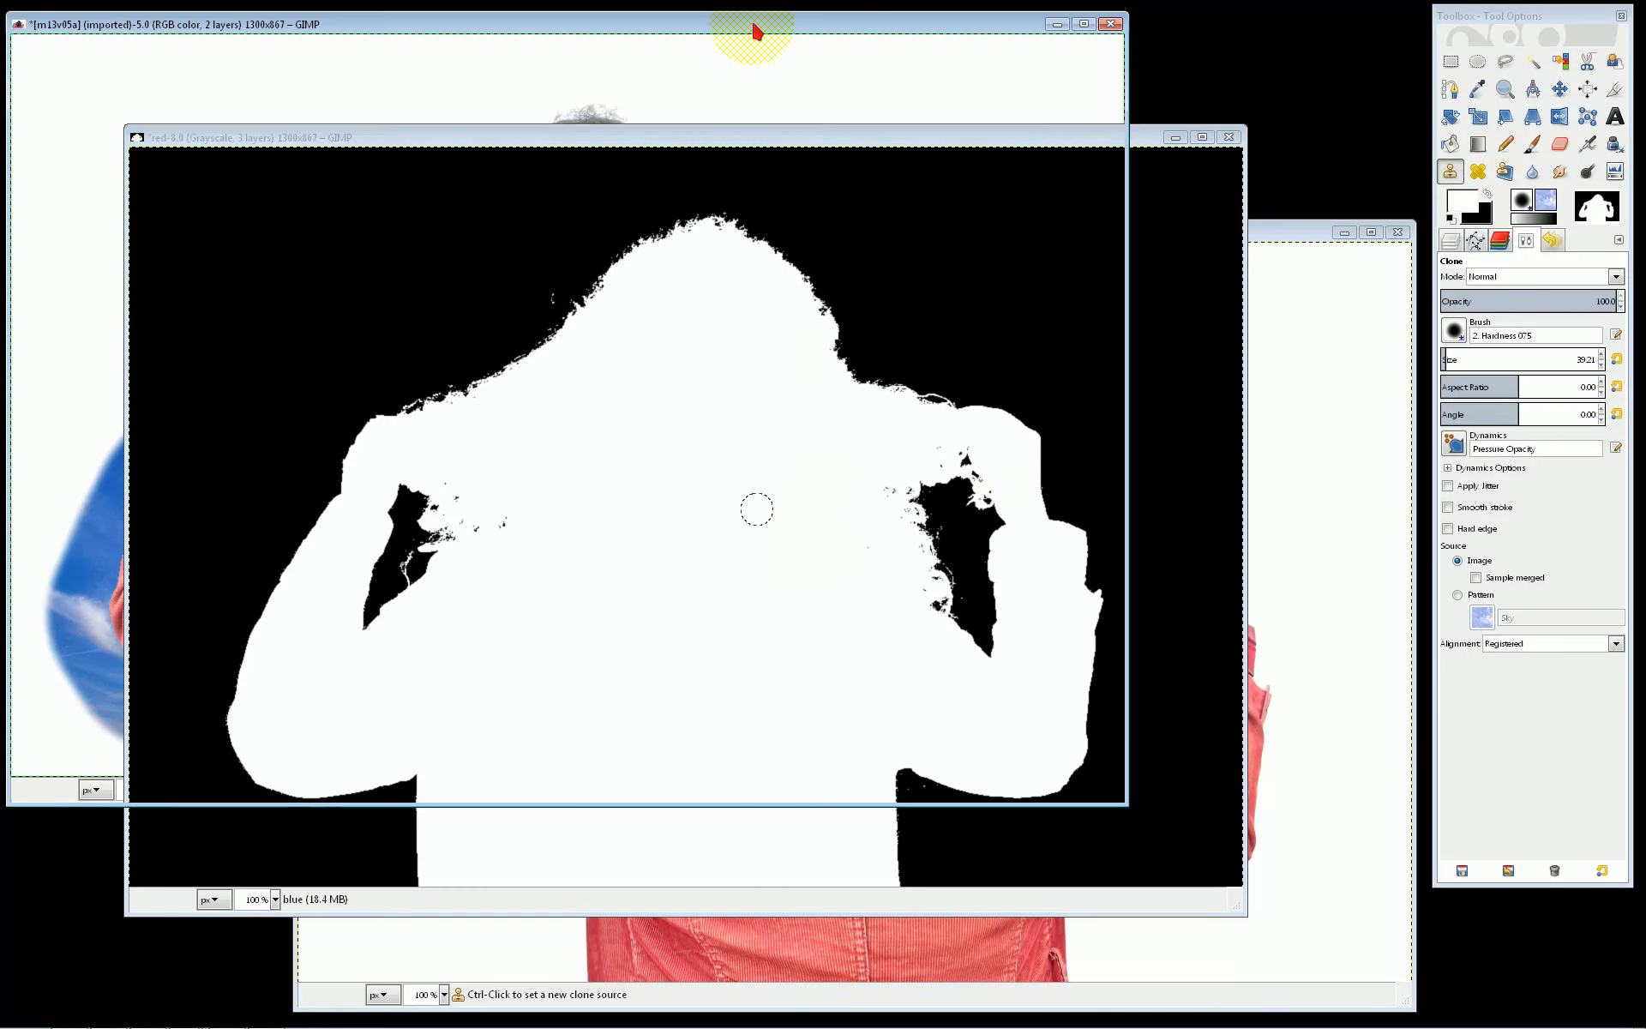
{"action": "mouse_move", "coordinate": [296, 281]}
{"action": "left_mouse_down"}
{"action": "mouse_move", "coordinate": [239, 331]}
{"action": "mouse_move", "coordinate": [263, 318]}
{"action": "mouse_move", "coordinate": [250, 378]}
{"action": "mouse_move", "coordinate": [266, 391]}
{"action": "mouse_move", "coordinate": [286, 340]}
{"action": "mouse_move", "coordinate": [284, 418]}
{"action": "left_mouse_up"}
{"action": "mouse_move", "coordinate": [872, 398]}
{"action": "left_mouse_down"}
{"action": "mouse_move", "coordinate": [840, 292]}
{"action": "mouse_move", "coordinate": [883, 288]}
{"action": "mouse_move", "coordinate": [921, 317]}
{"action": "mouse_move", "coordinate": [940, 377]}
{"action": "left_mouse_up"}
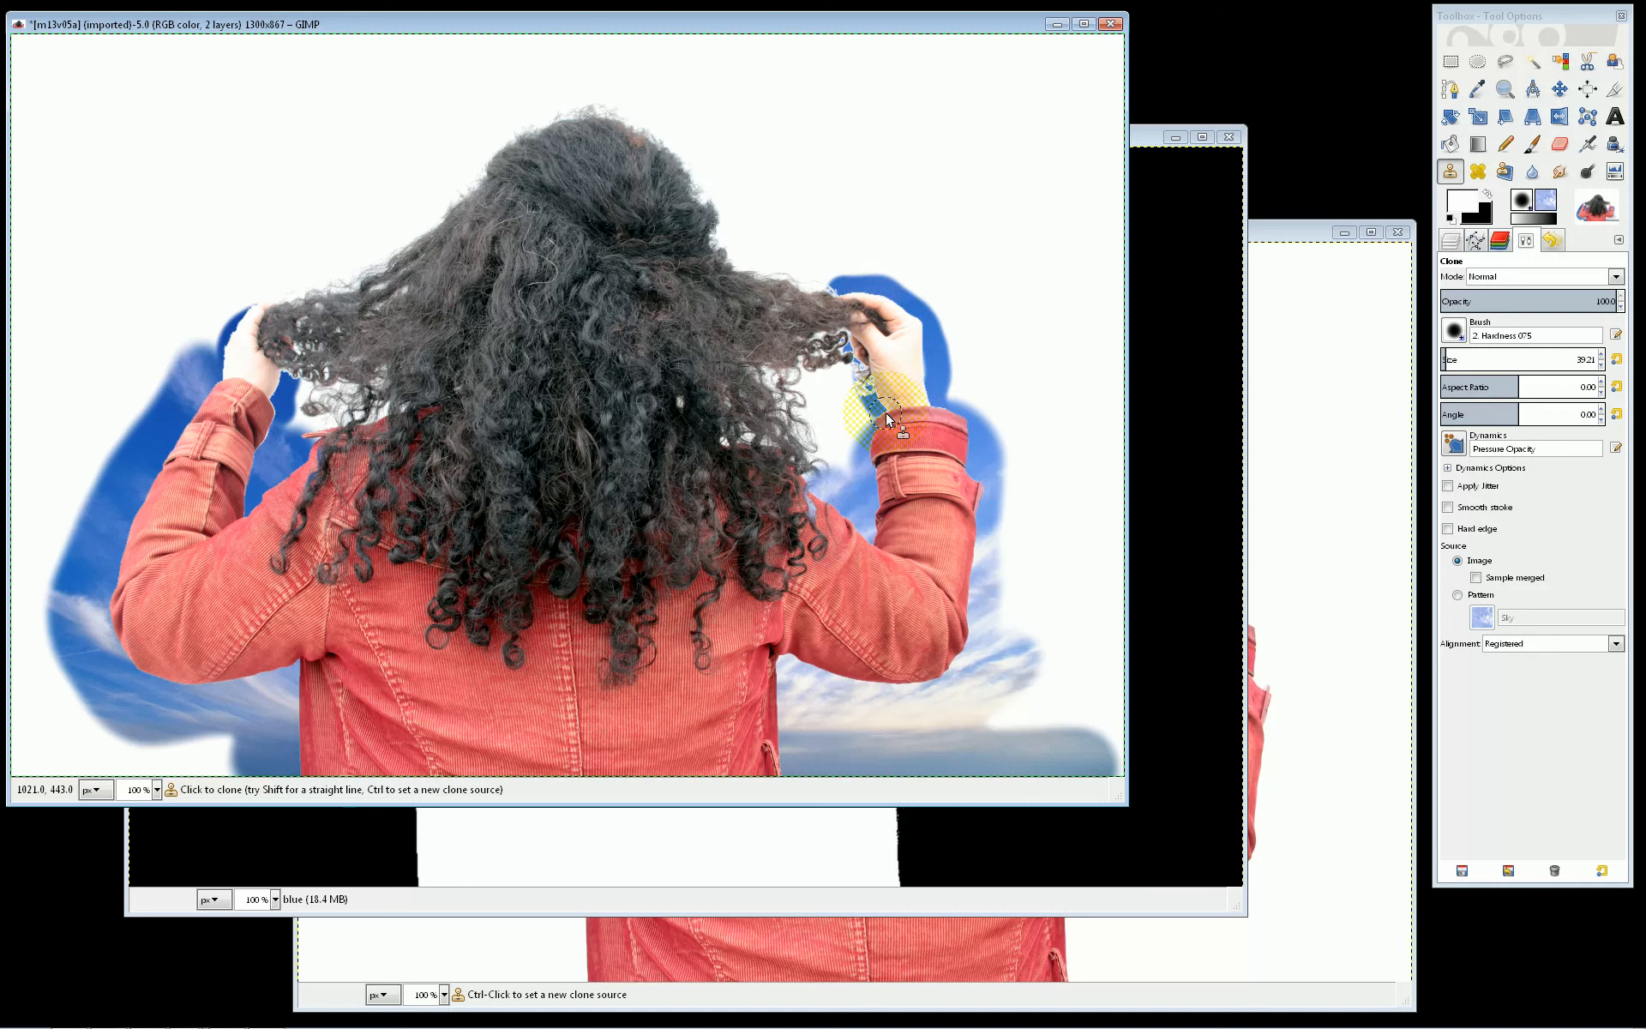
{"action": "mouse_move", "coordinate": [967, 496]}
{"action": "left_mouse_down"}
{"action": "mouse_move", "coordinate": [923, 466]}
{"action": "mouse_move", "coordinate": [950, 485]}
{"action": "left_mouse_up"}
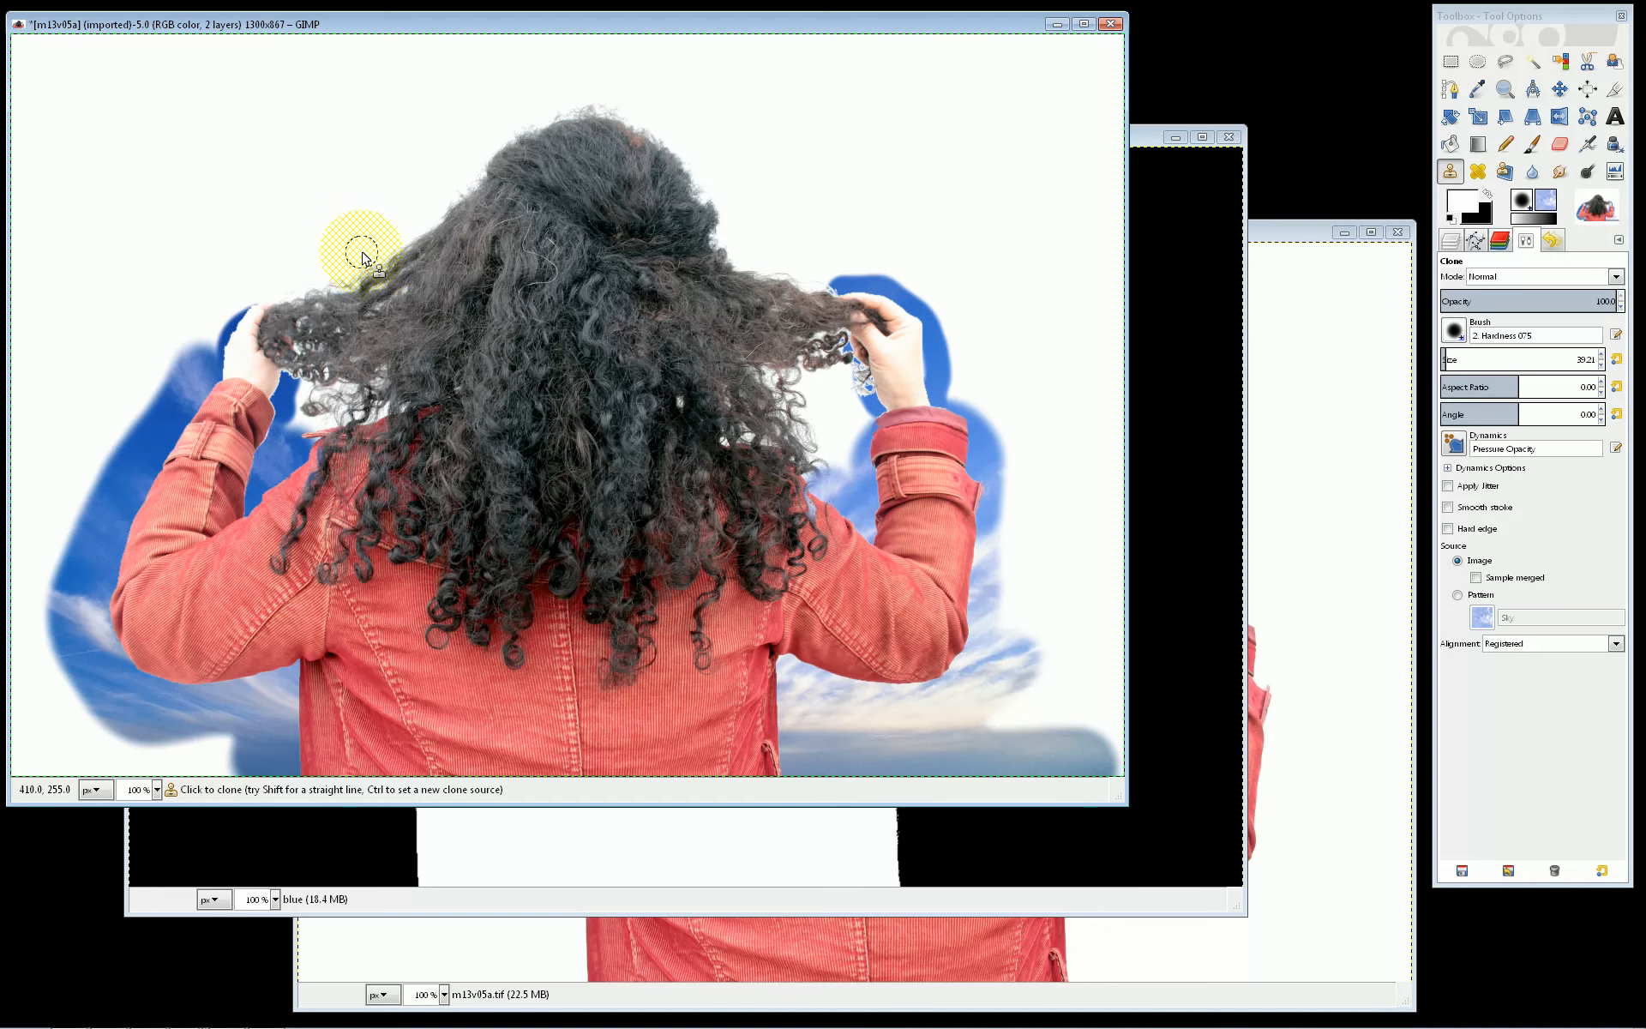
Close the decomposed image without saving and return to the base state of the untitled photo
{"action": "left_click", "coordinate": [1229, 138]}
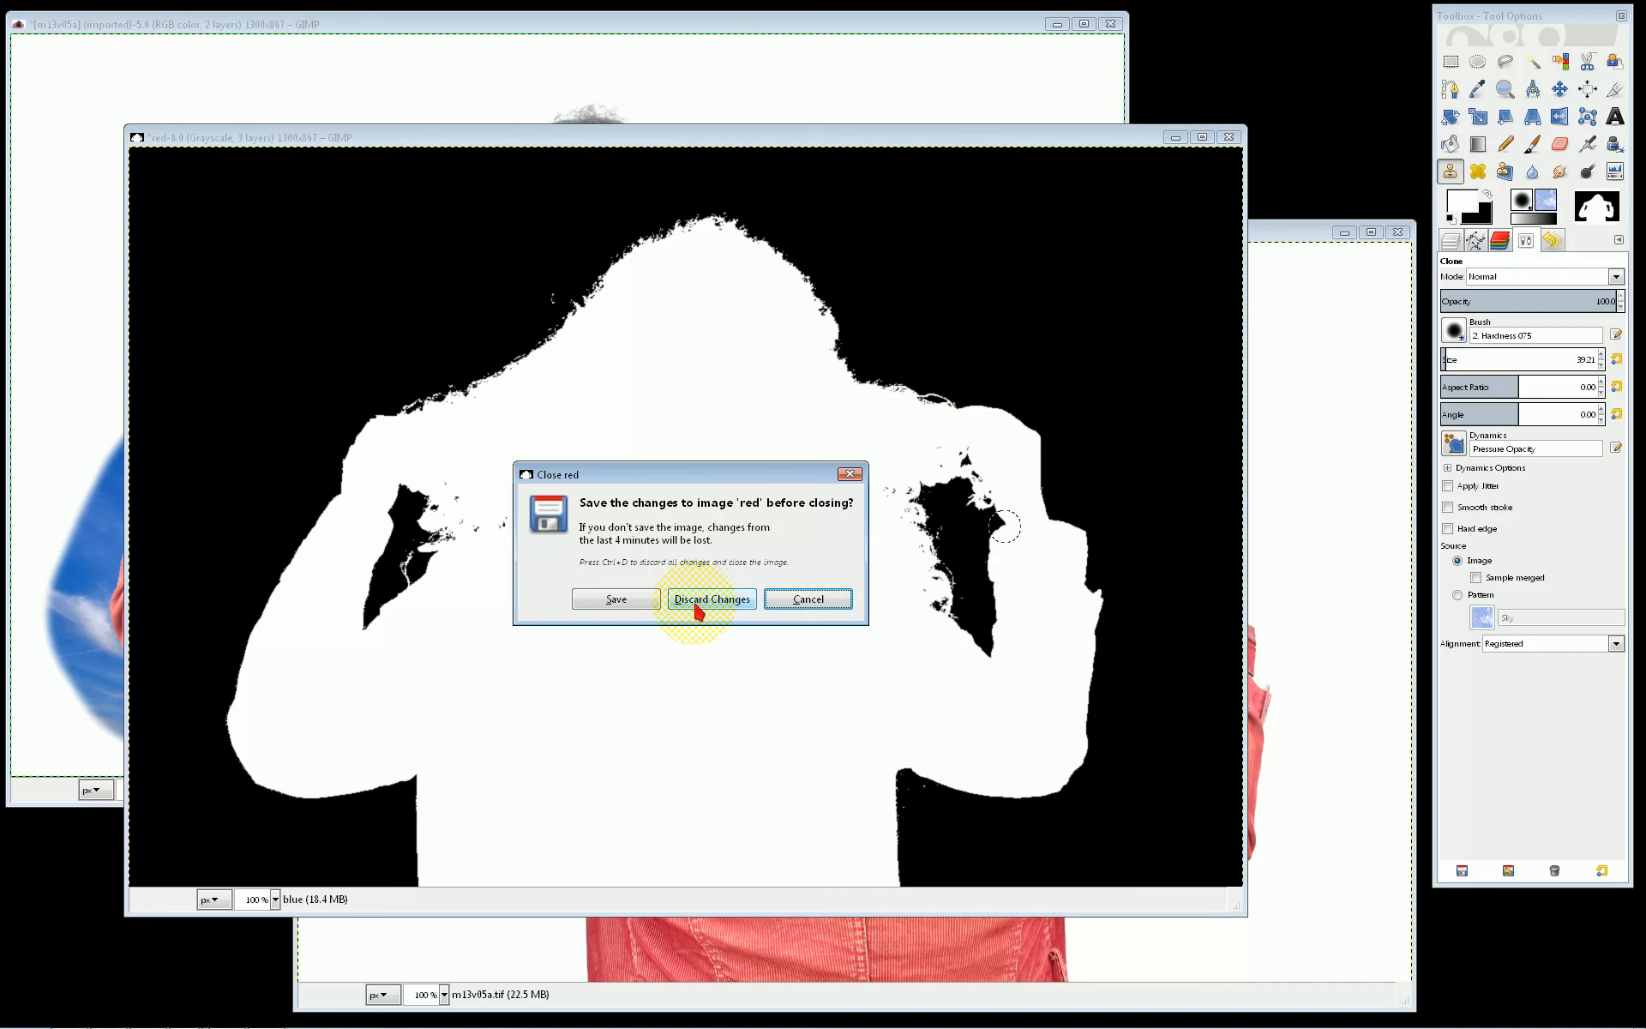
{"action": "left_click", "coordinate": [707, 598]}
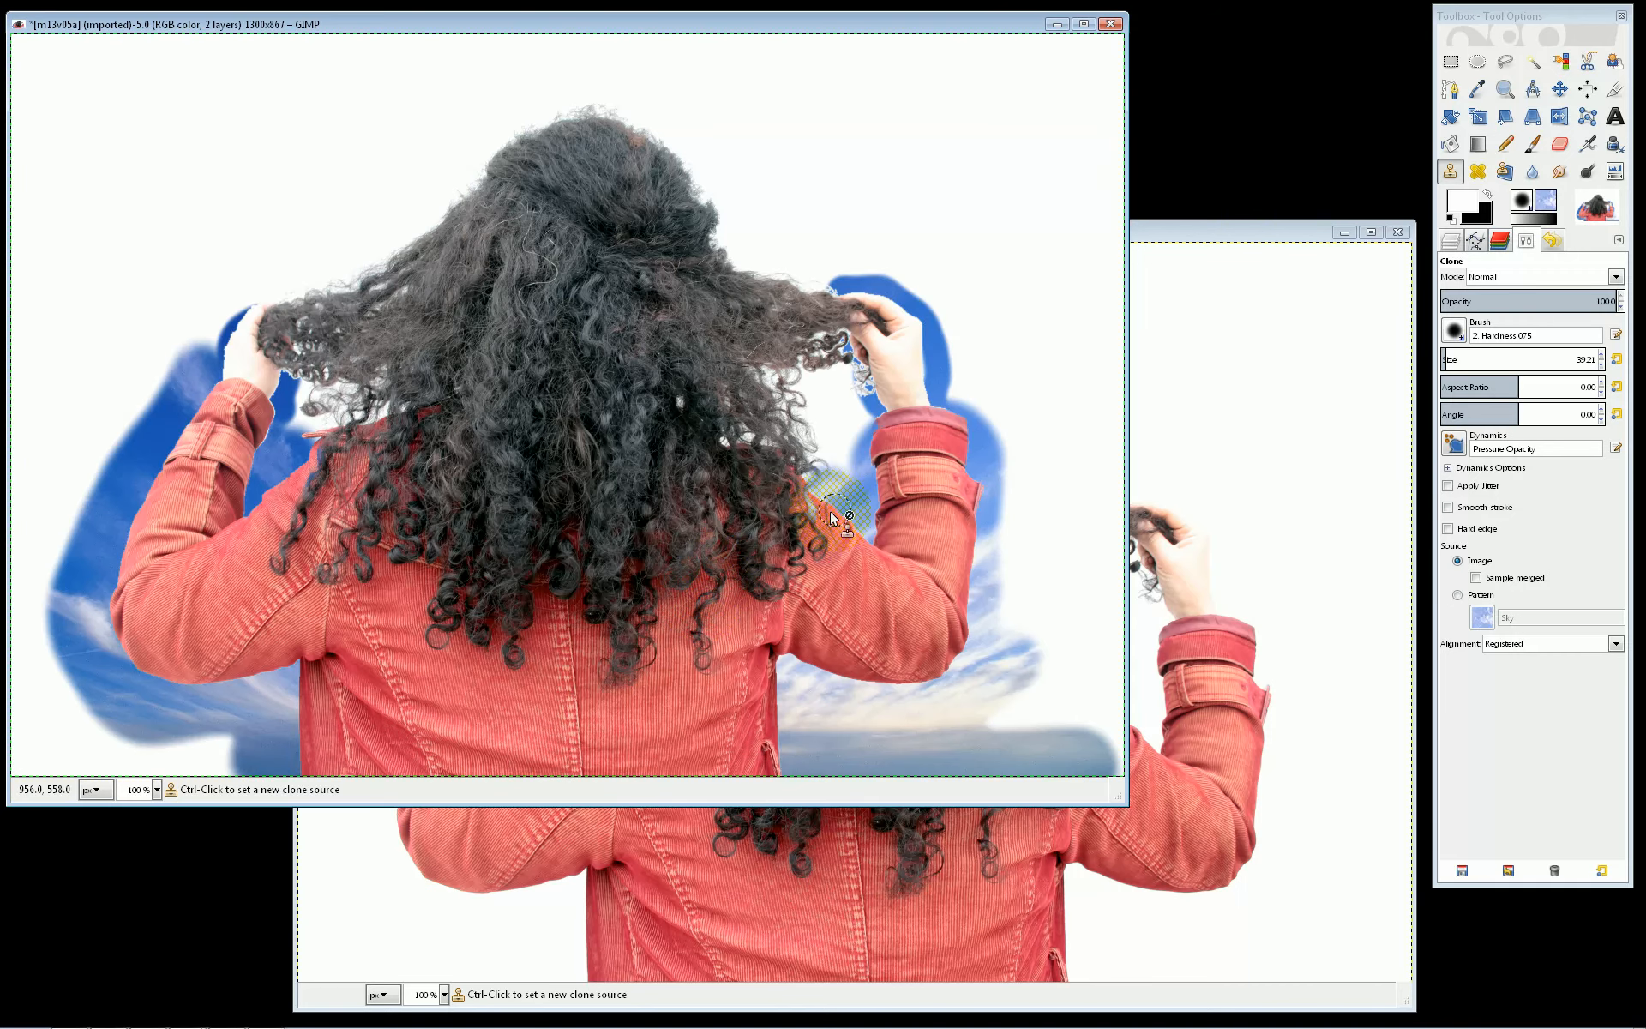
{"action": "left_click", "coordinate": [1200, 238]}
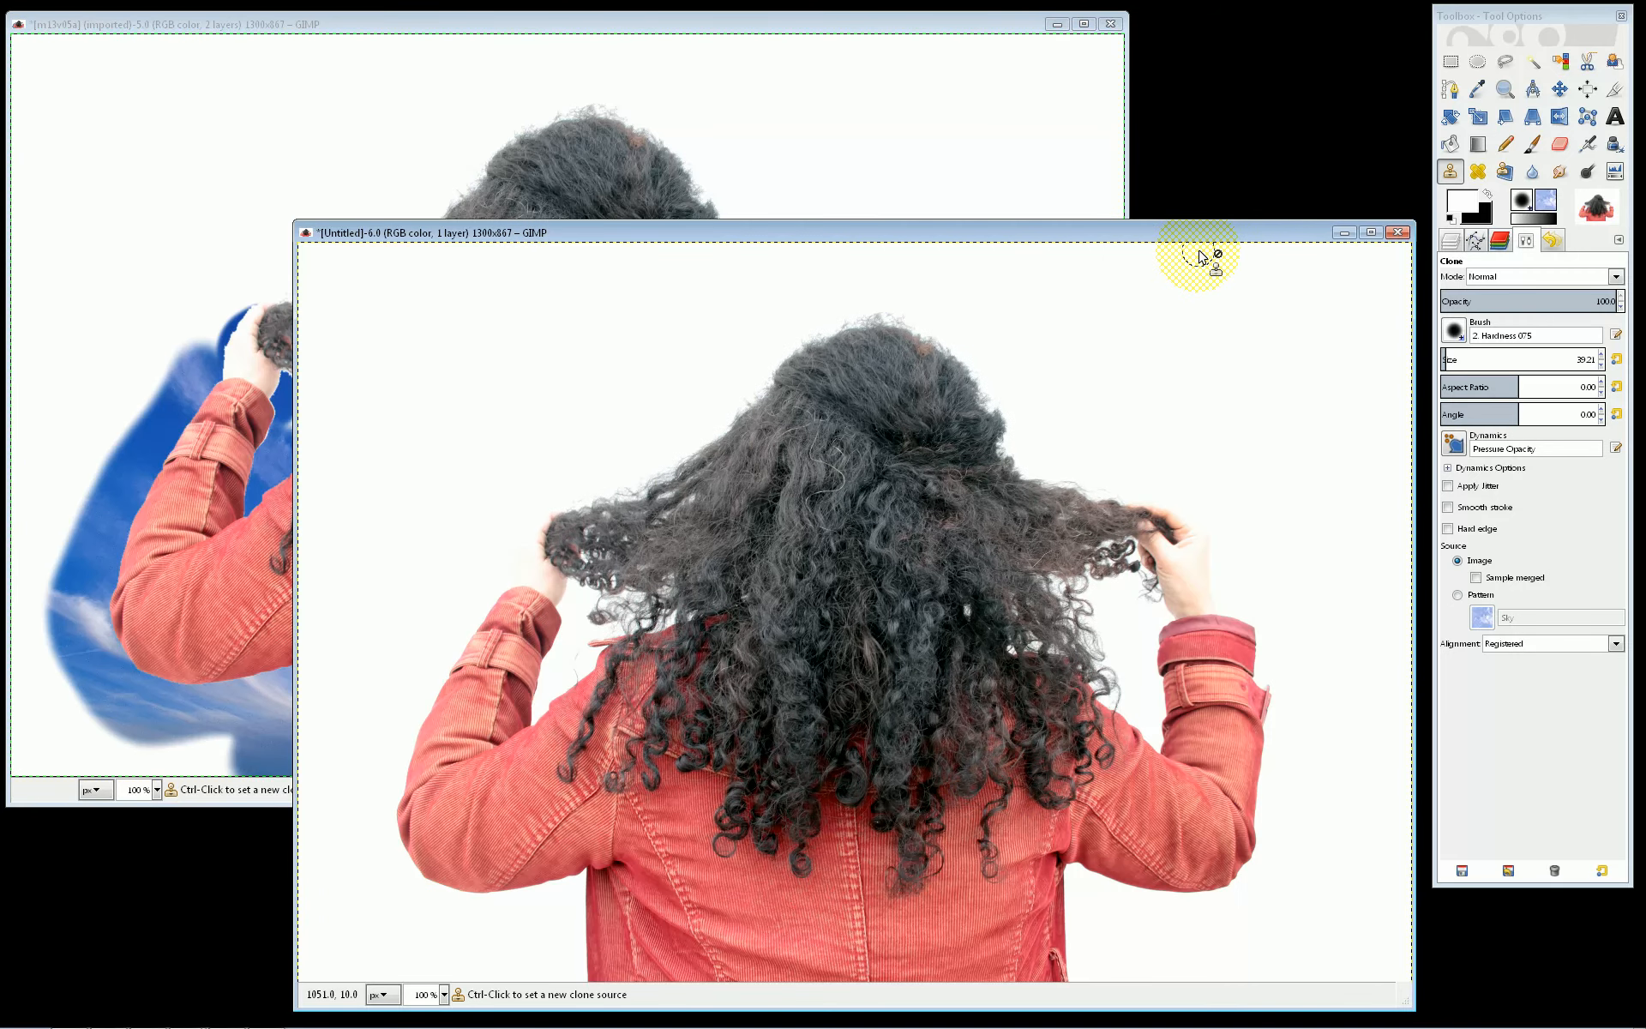
{"action": "left_click", "coordinate": [1550, 241]}
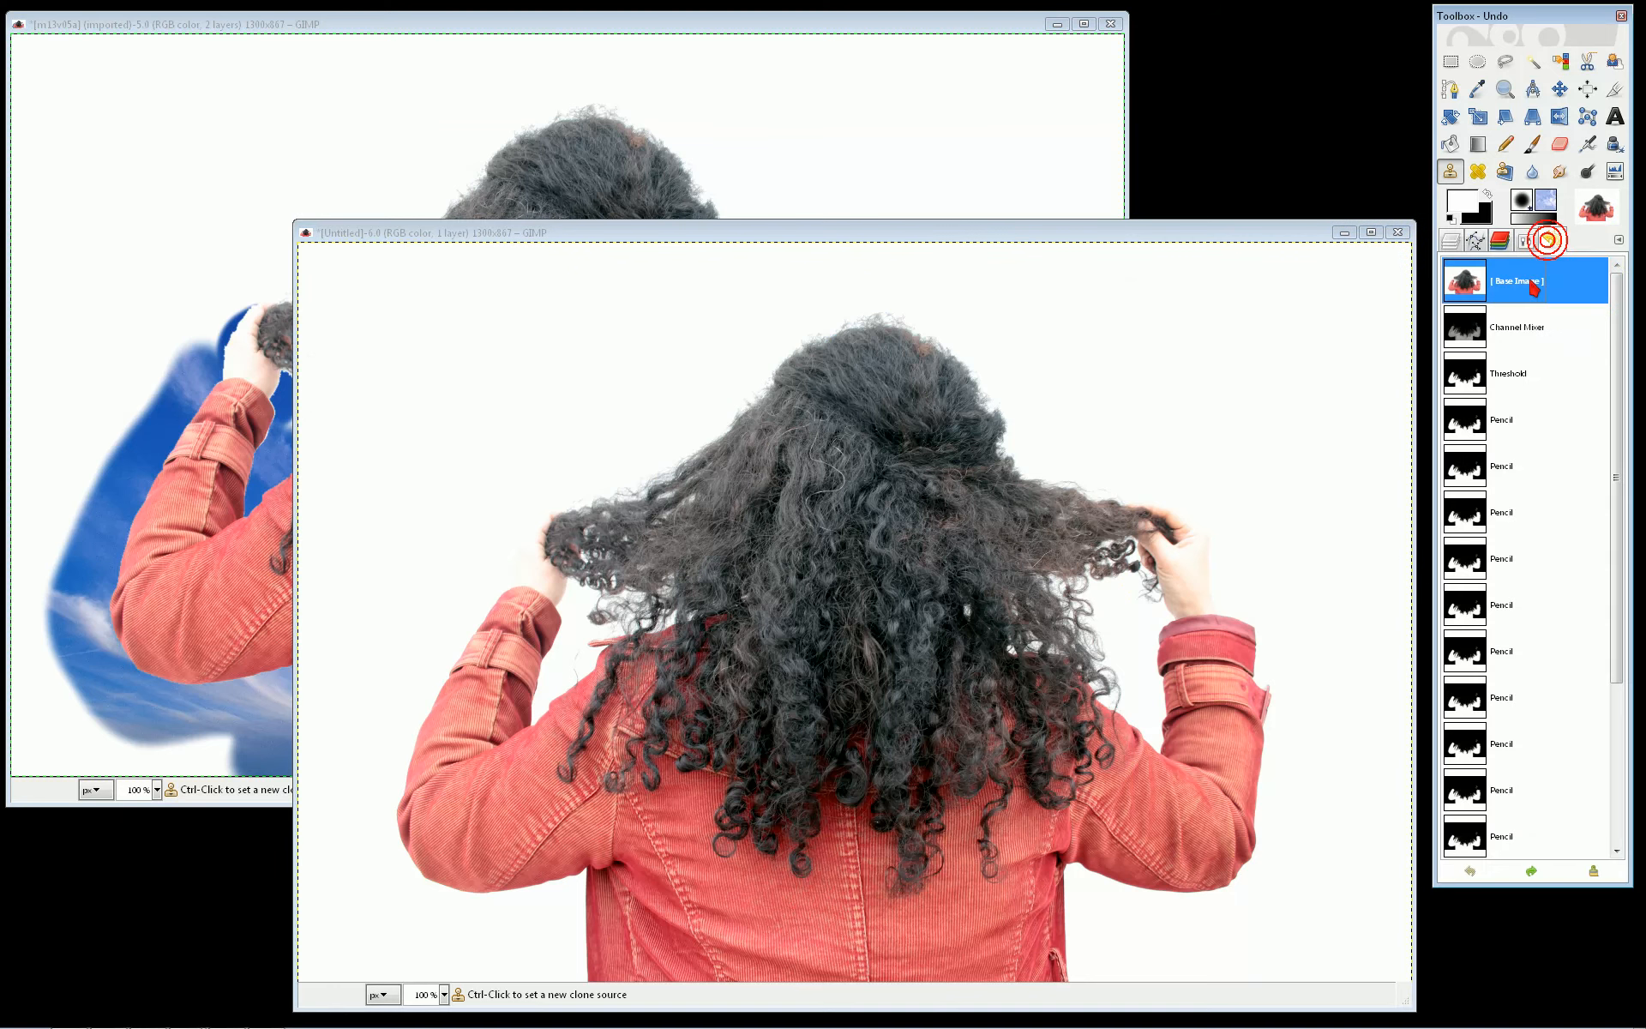
{"action": "left_click", "coordinate": [1449, 240]}
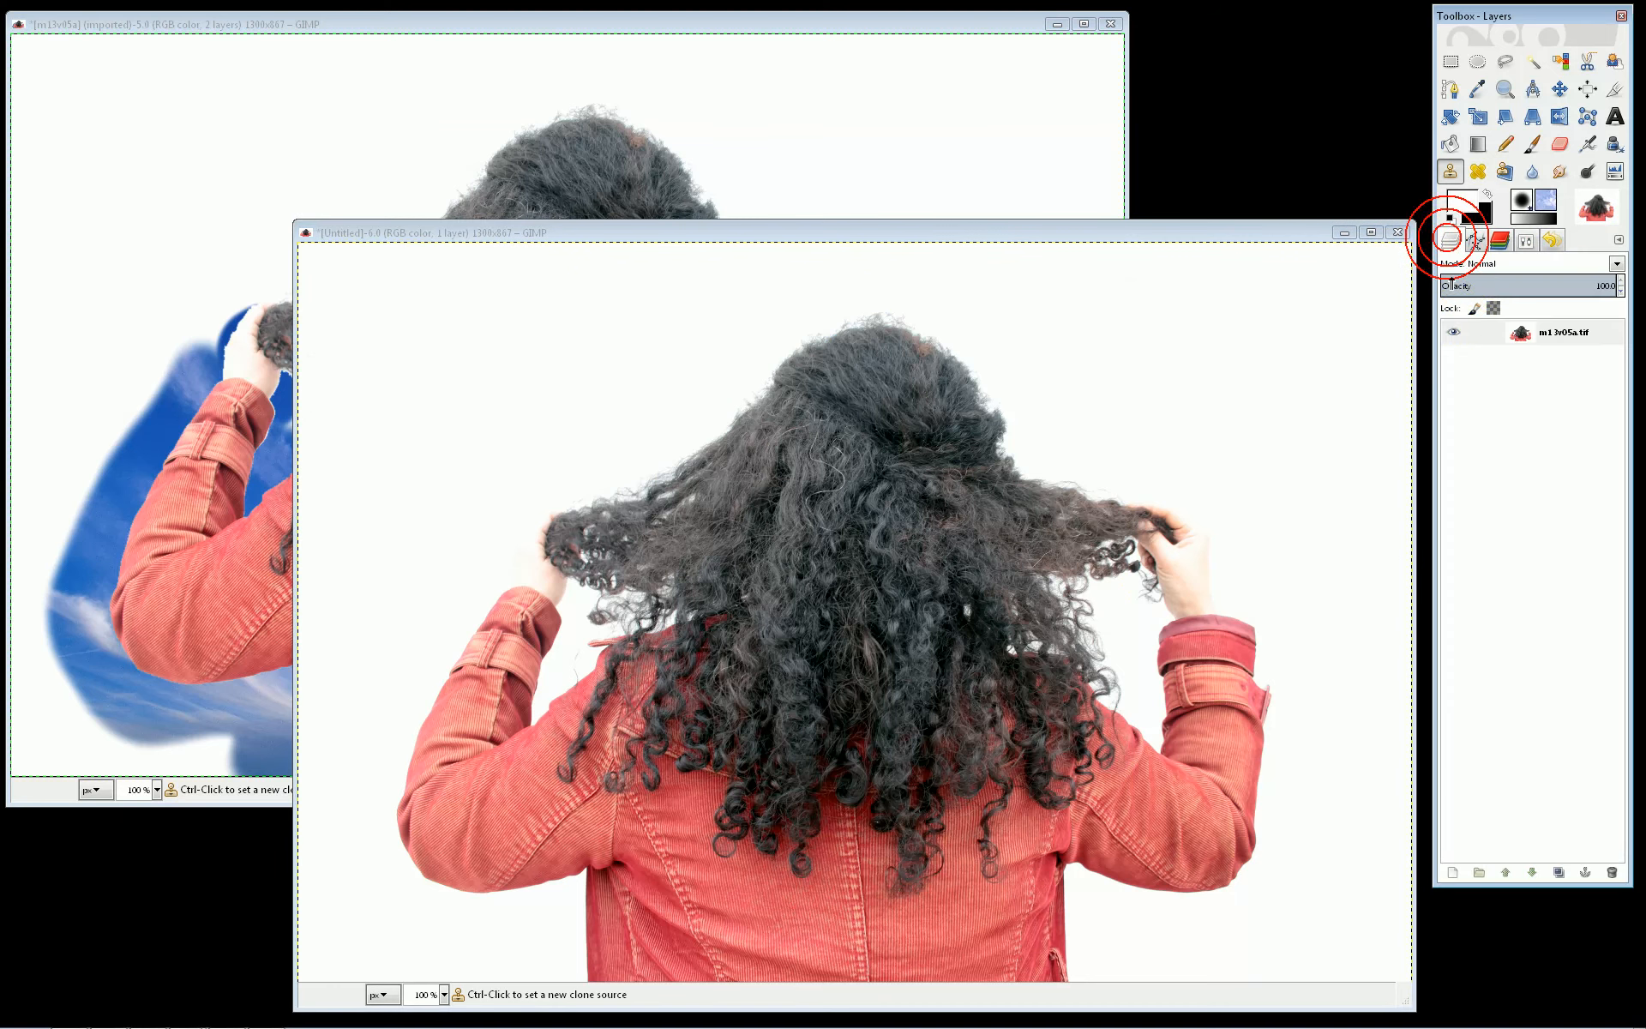
Invert the colors of the untitled photo
{"action": "right_click", "coordinate": [1068, 423]}
{"action": "mouse_move", "coordinate": [1139, 545]}
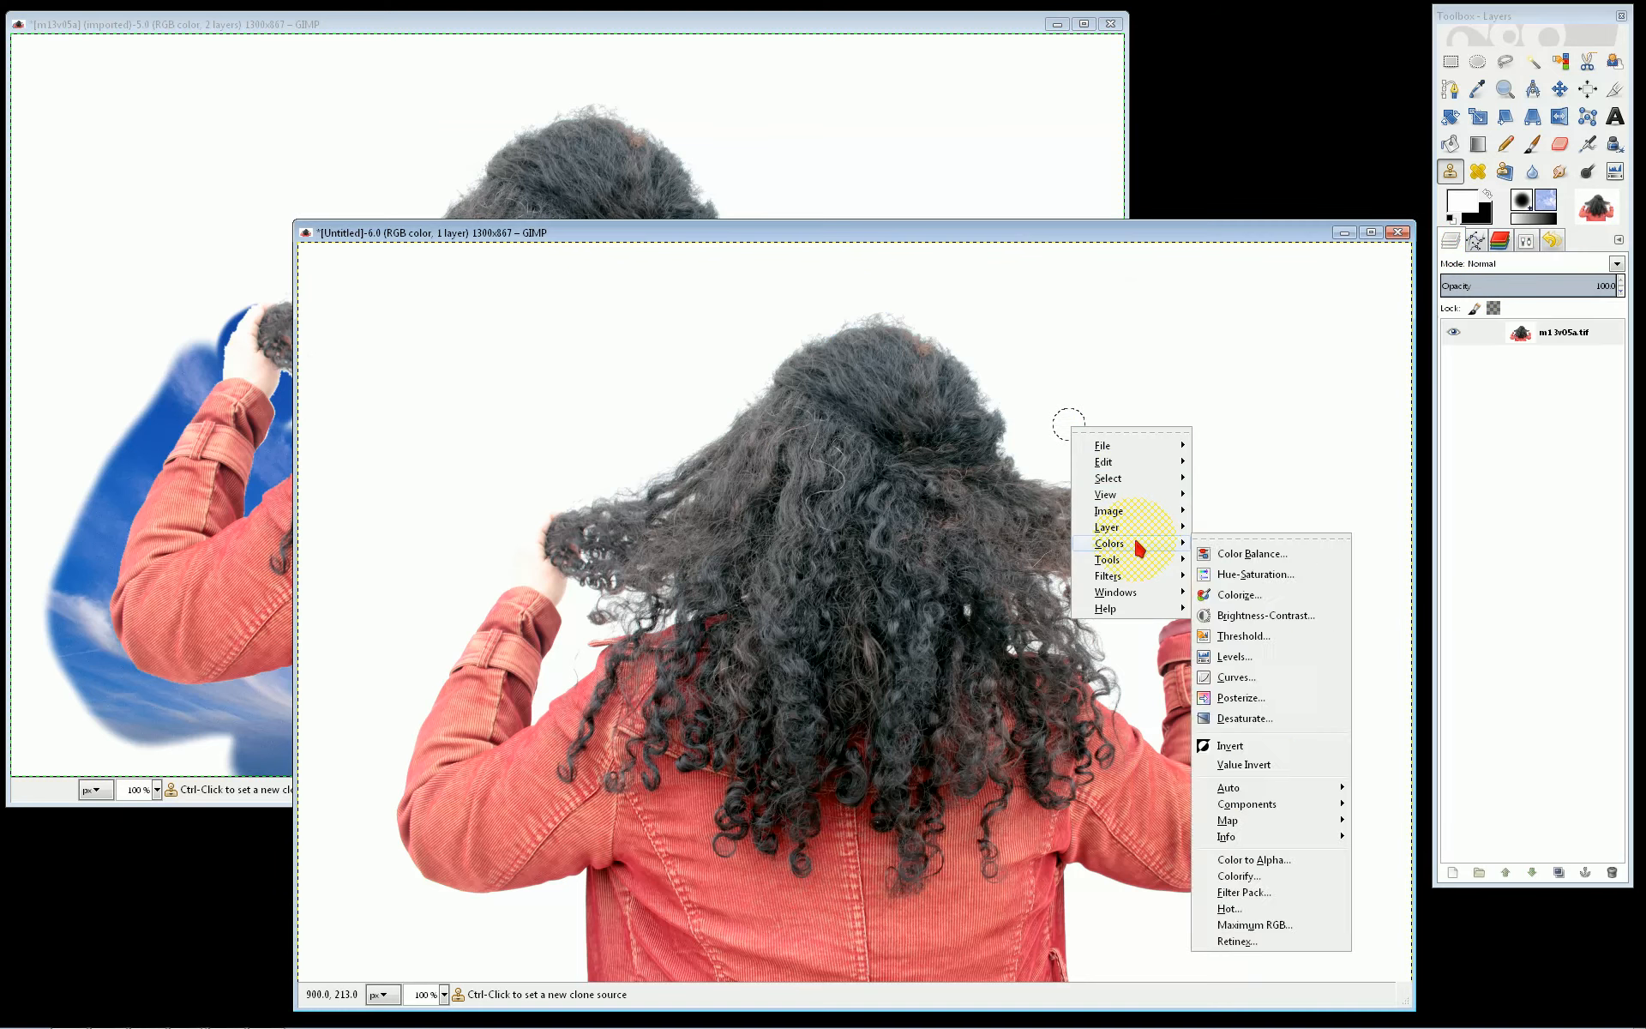
{"action": "left_click", "coordinate": [1243, 744]}
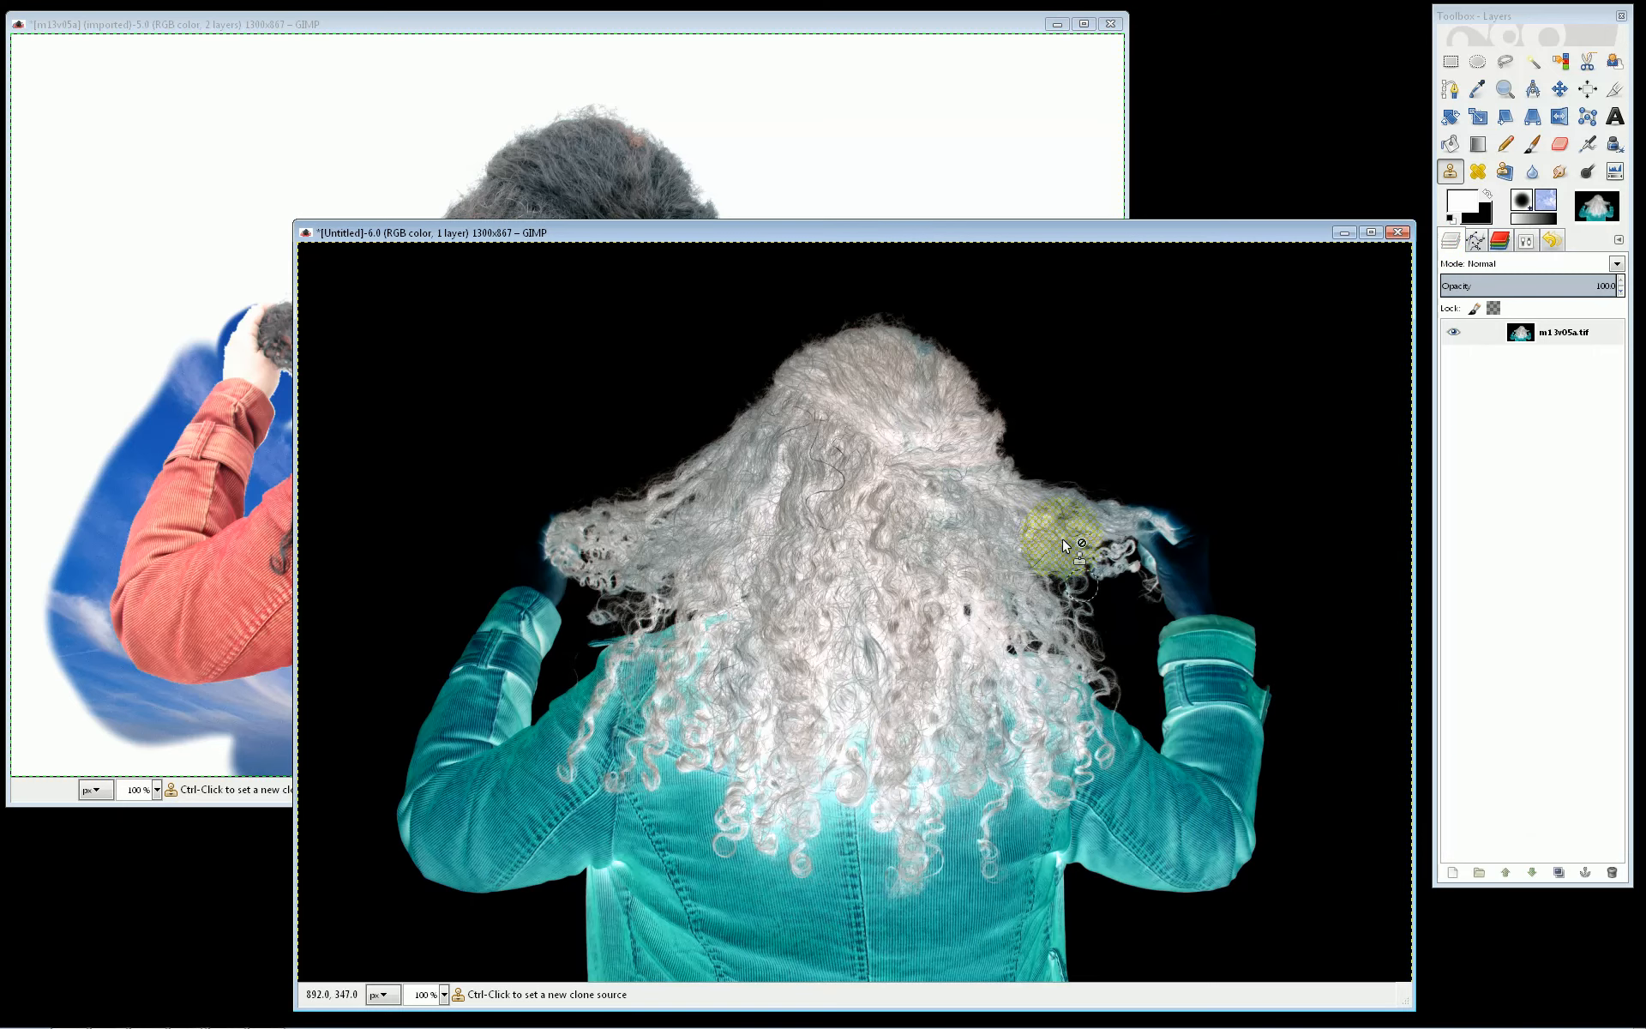
Desaturate the inverted photo using Luminosity as the shade of gray
{"action": "right_click", "coordinate": [1040, 464]}
{"action": "mouse_move", "coordinate": [1119, 578]}
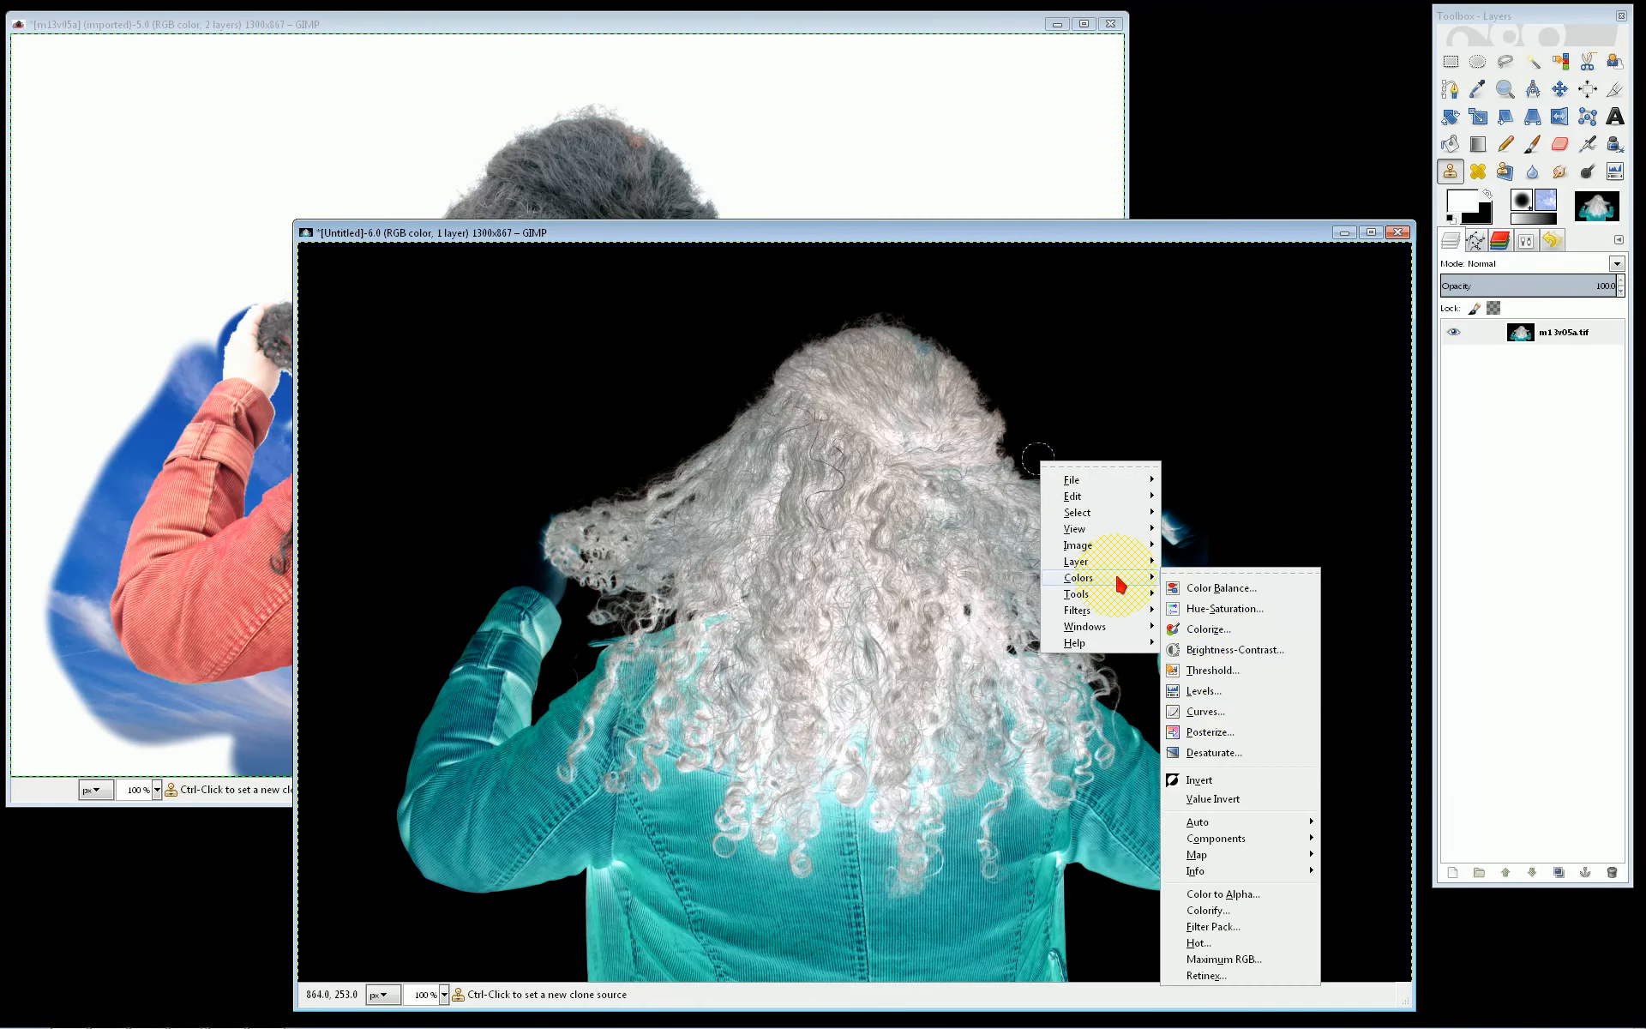
{"action": "left_click", "coordinate": [1221, 754]}
{"action": "left_click", "coordinate": [1033, 460]}
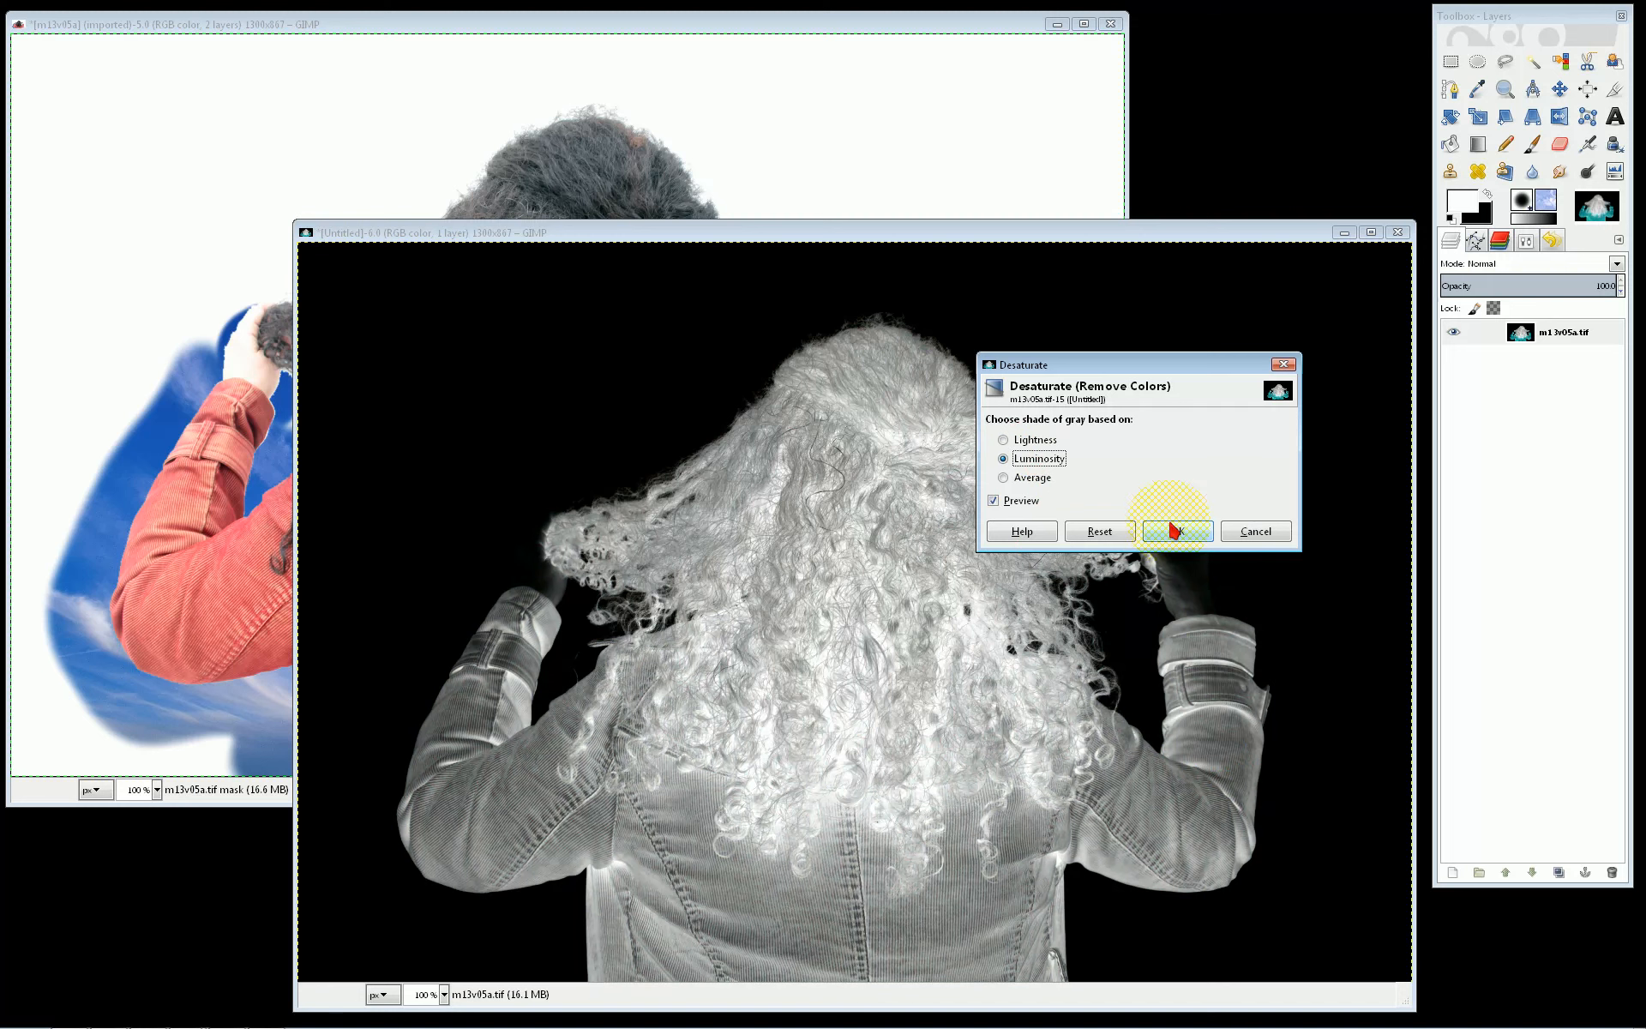
{"action": "left_click", "coordinate": [1174, 531]}
Apply Levels to the desaturated photo with input white point 156 and gamma 1.44
{"action": "right_click", "coordinate": [986, 545]}
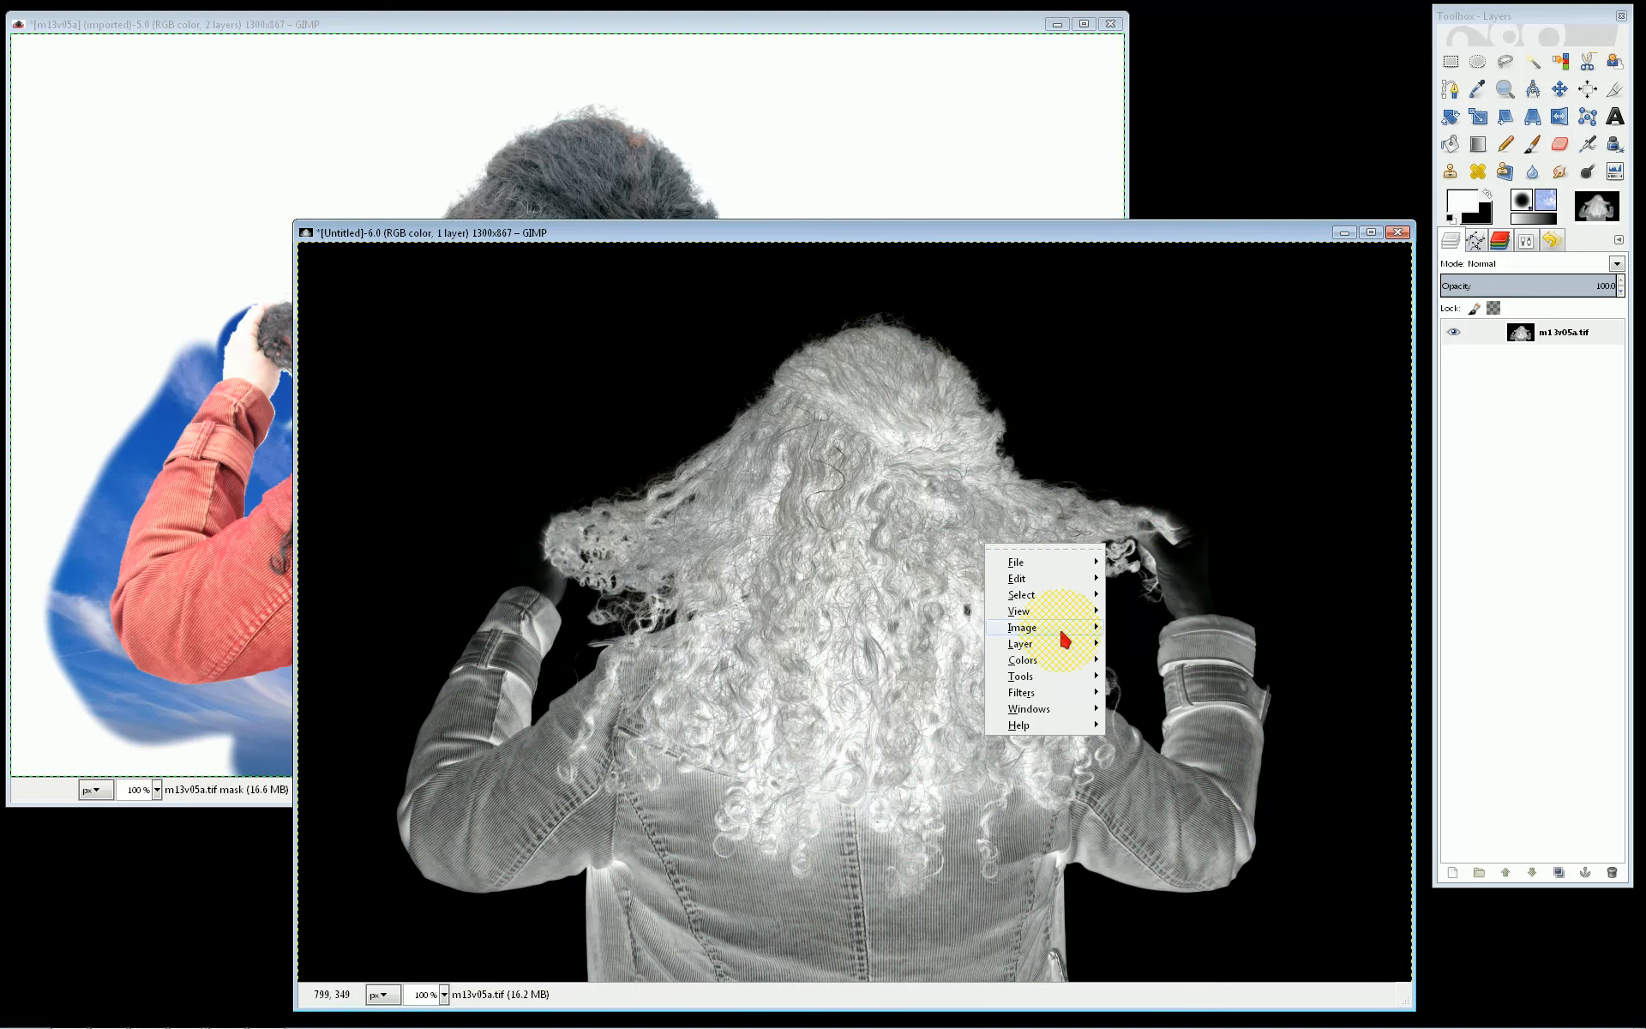
{"action": "mouse_move", "coordinate": [1047, 658]}
{"action": "left_click", "coordinate": [1168, 733]}
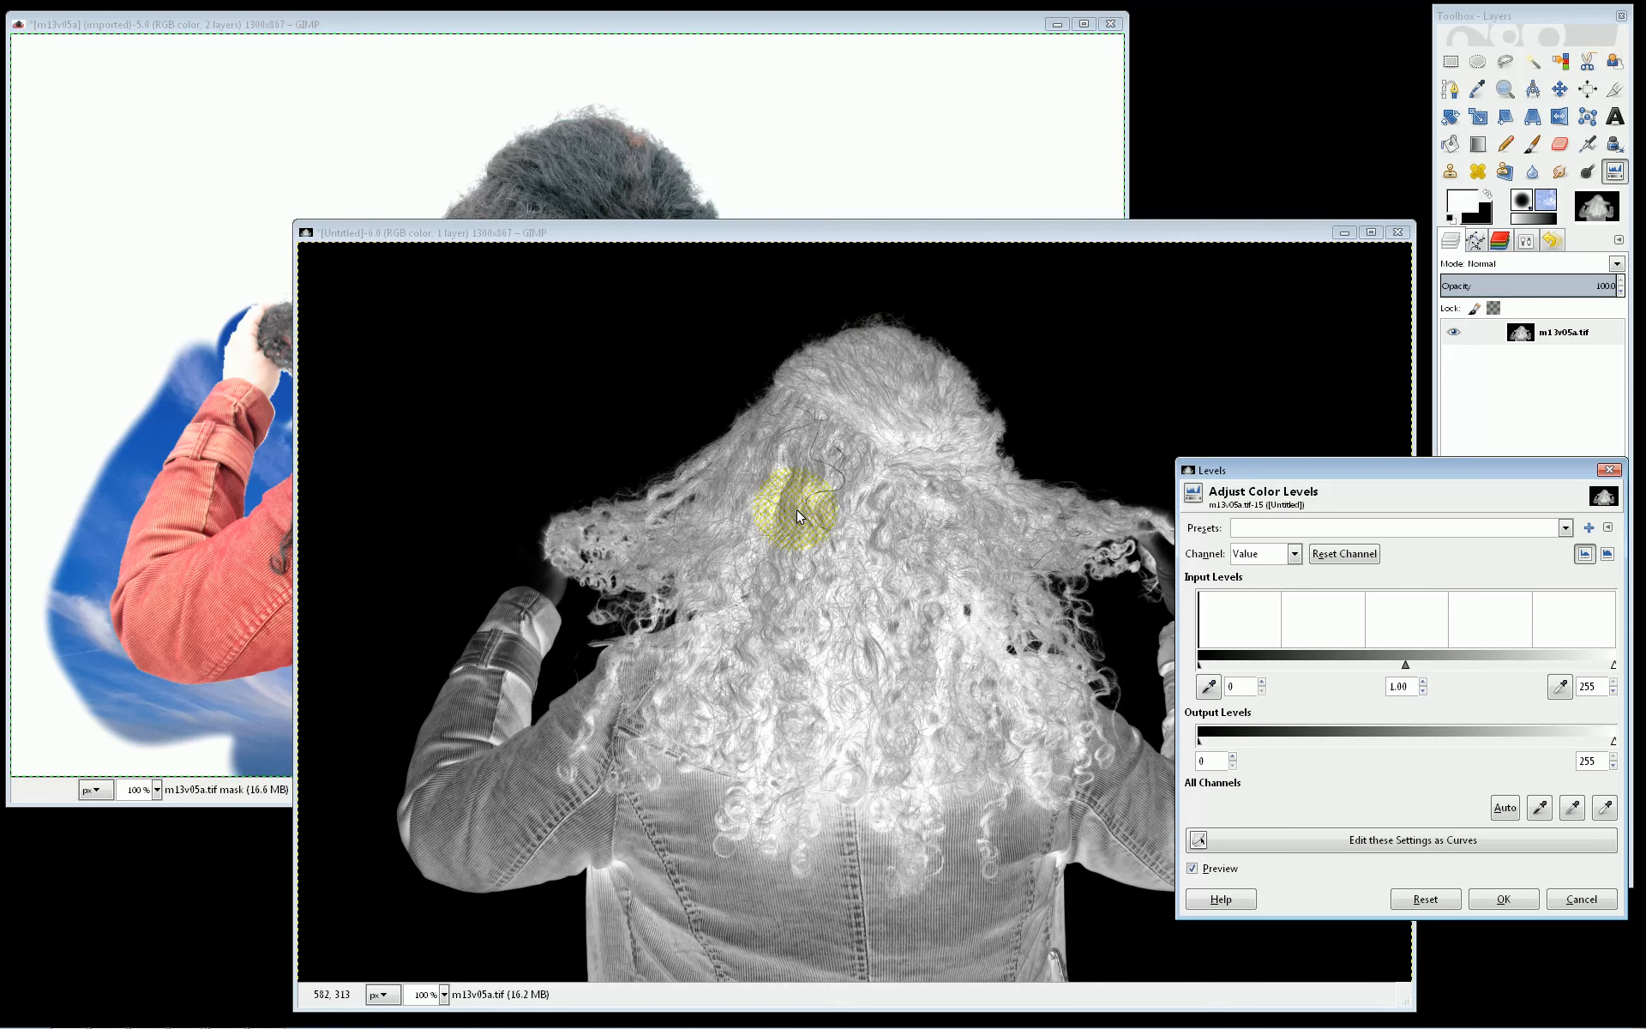
{"action": "left_click", "coordinate": [615, 511]}
{"action": "left_click_drag", "start_coordinate": [1613, 666], "coordinate": [1457, 675]}
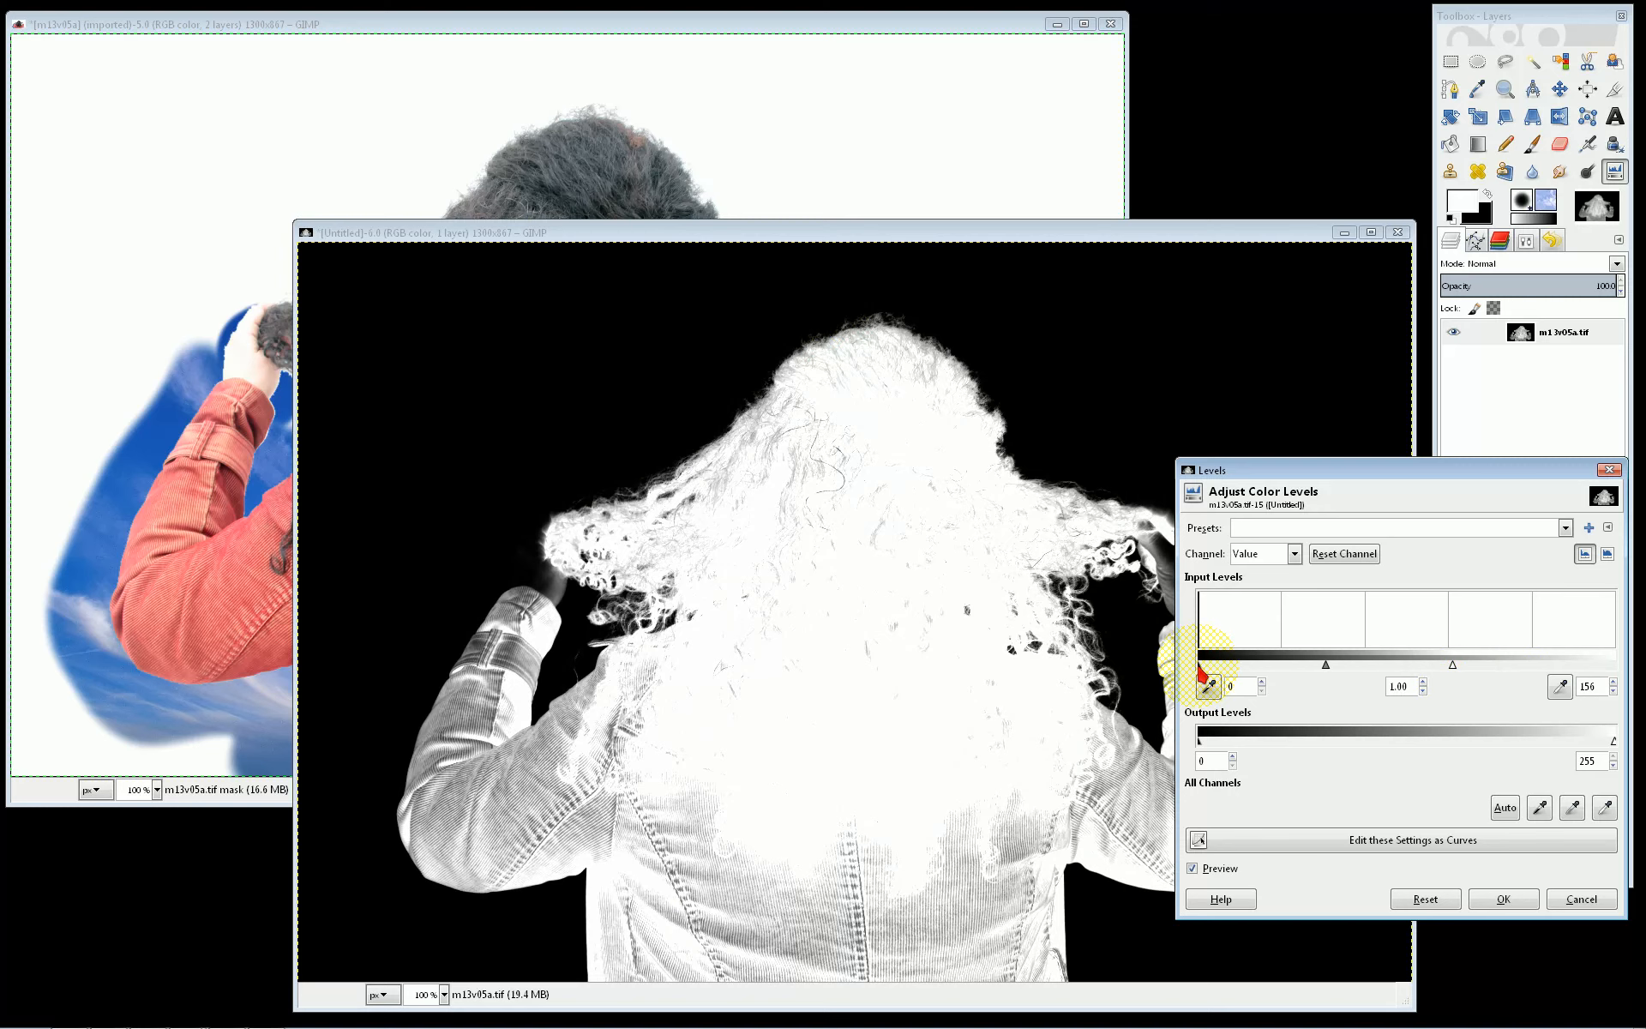
{"action": "mouse_move", "coordinate": [1326, 665]}
{"action": "left_mouse_down"}
{"action": "mouse_move", "coordinate": [1342, 673]}
{"action": "mouse_move", "coordinate": [1308, 674]}
{"action": "left_mouse_up"}
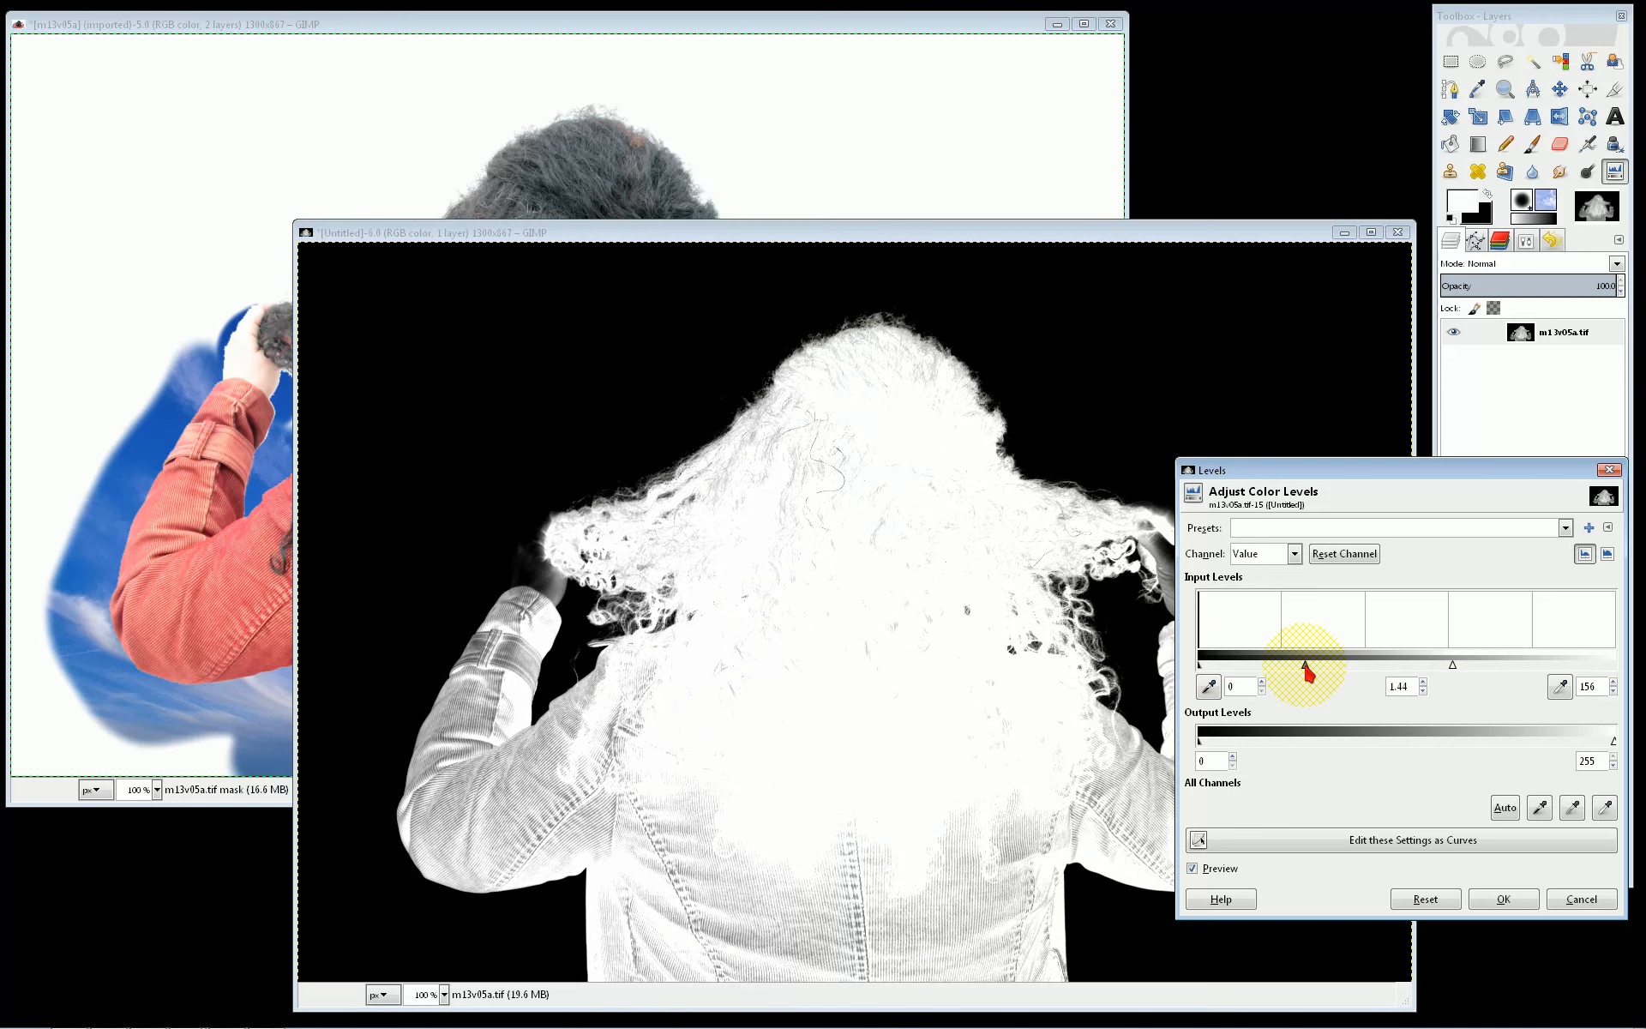
{"action": "left_click", "coordinate": [1504, 897]}
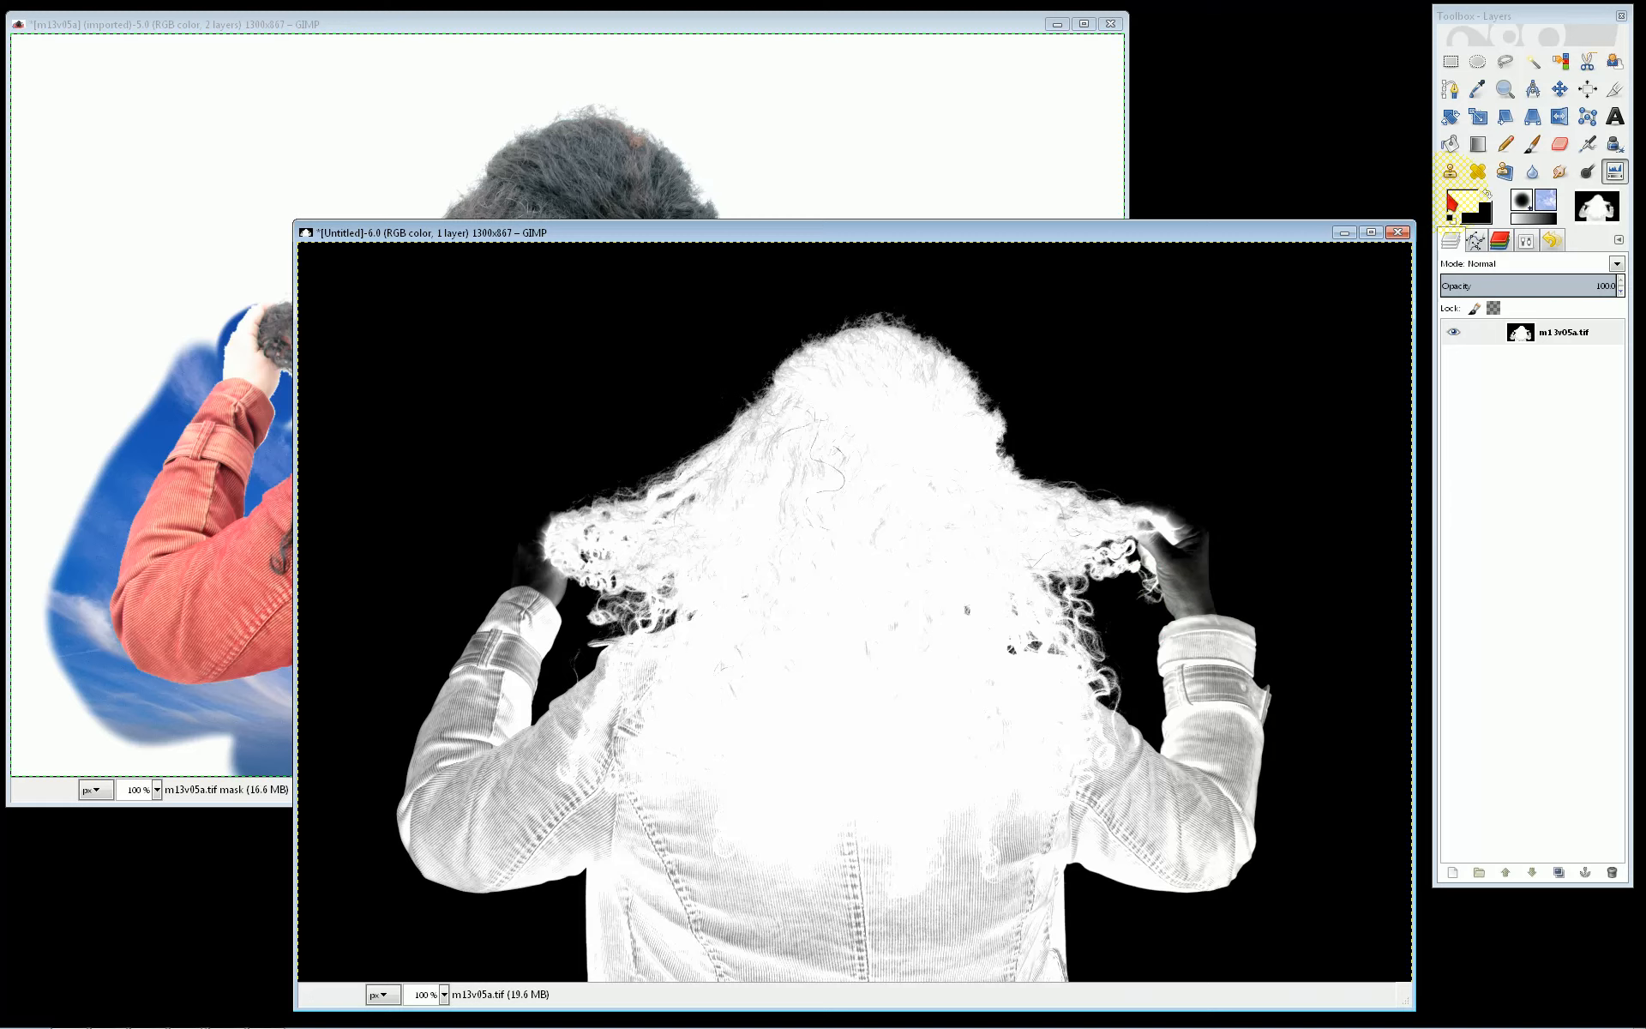
Clone the high-contrast photo onto the two-layer image's mask around the hair outline, using a brush size of 71.97
{"action": "double_click", "coordinate": [1452, 175]}
{"action": "left_click", "coordinate": [1451, 353]}
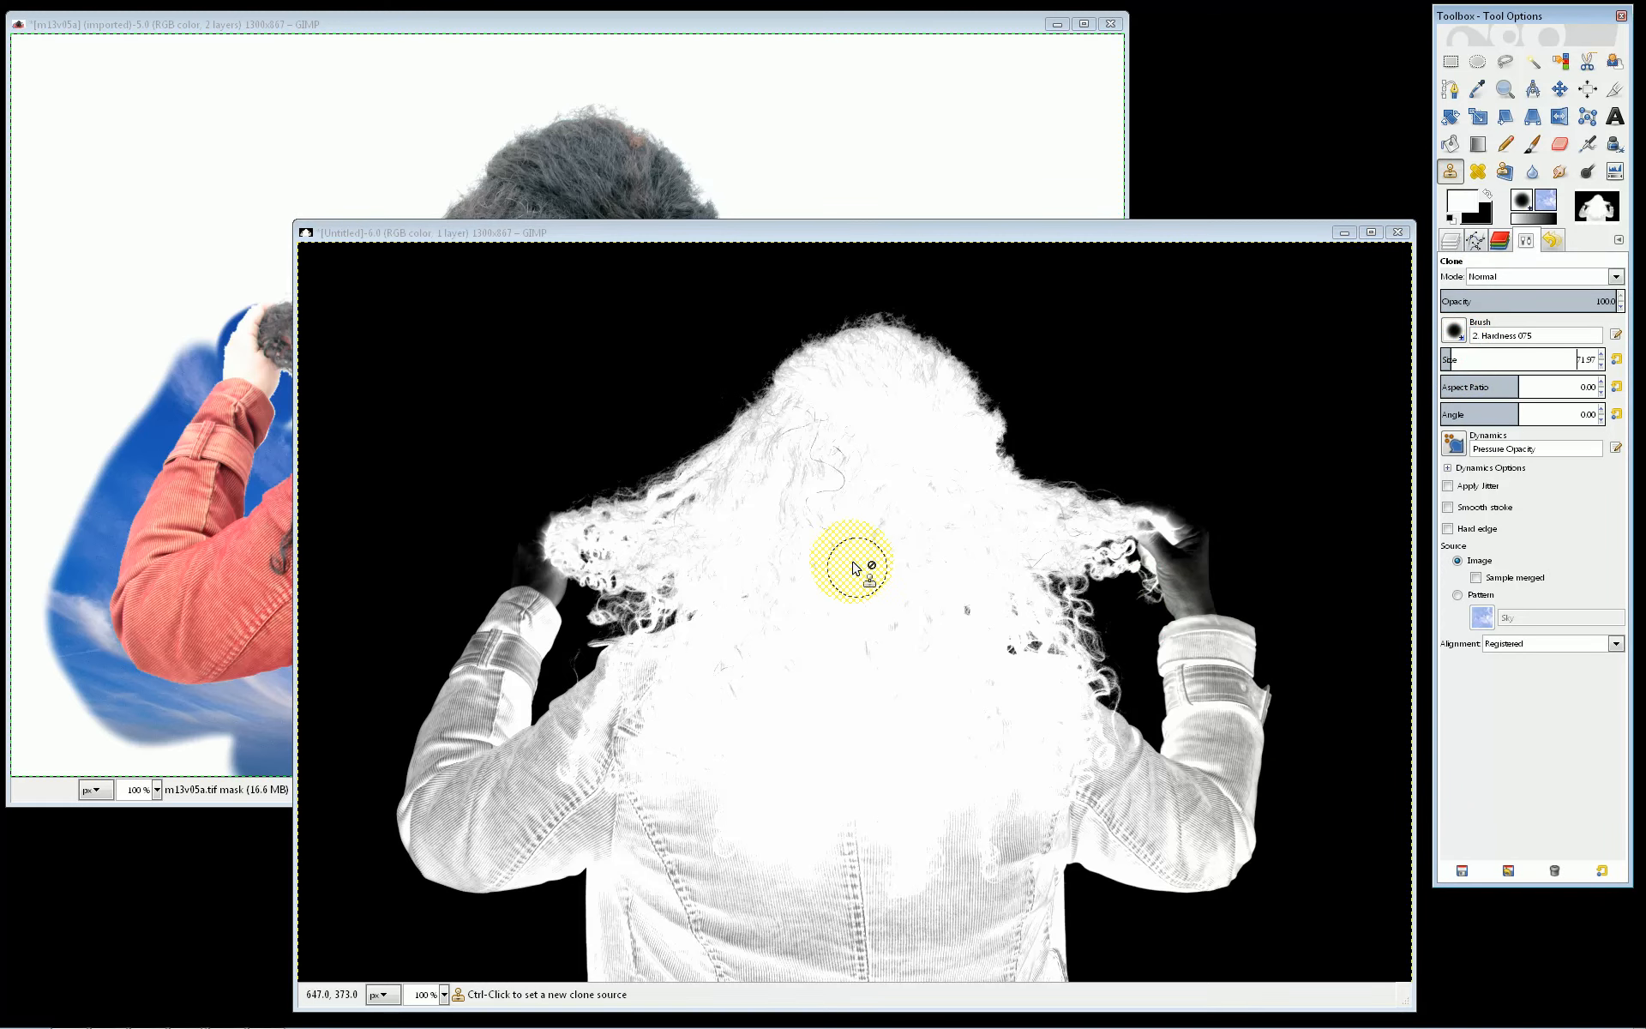
{"action": "left_click", "coordinate": [707, 26]}
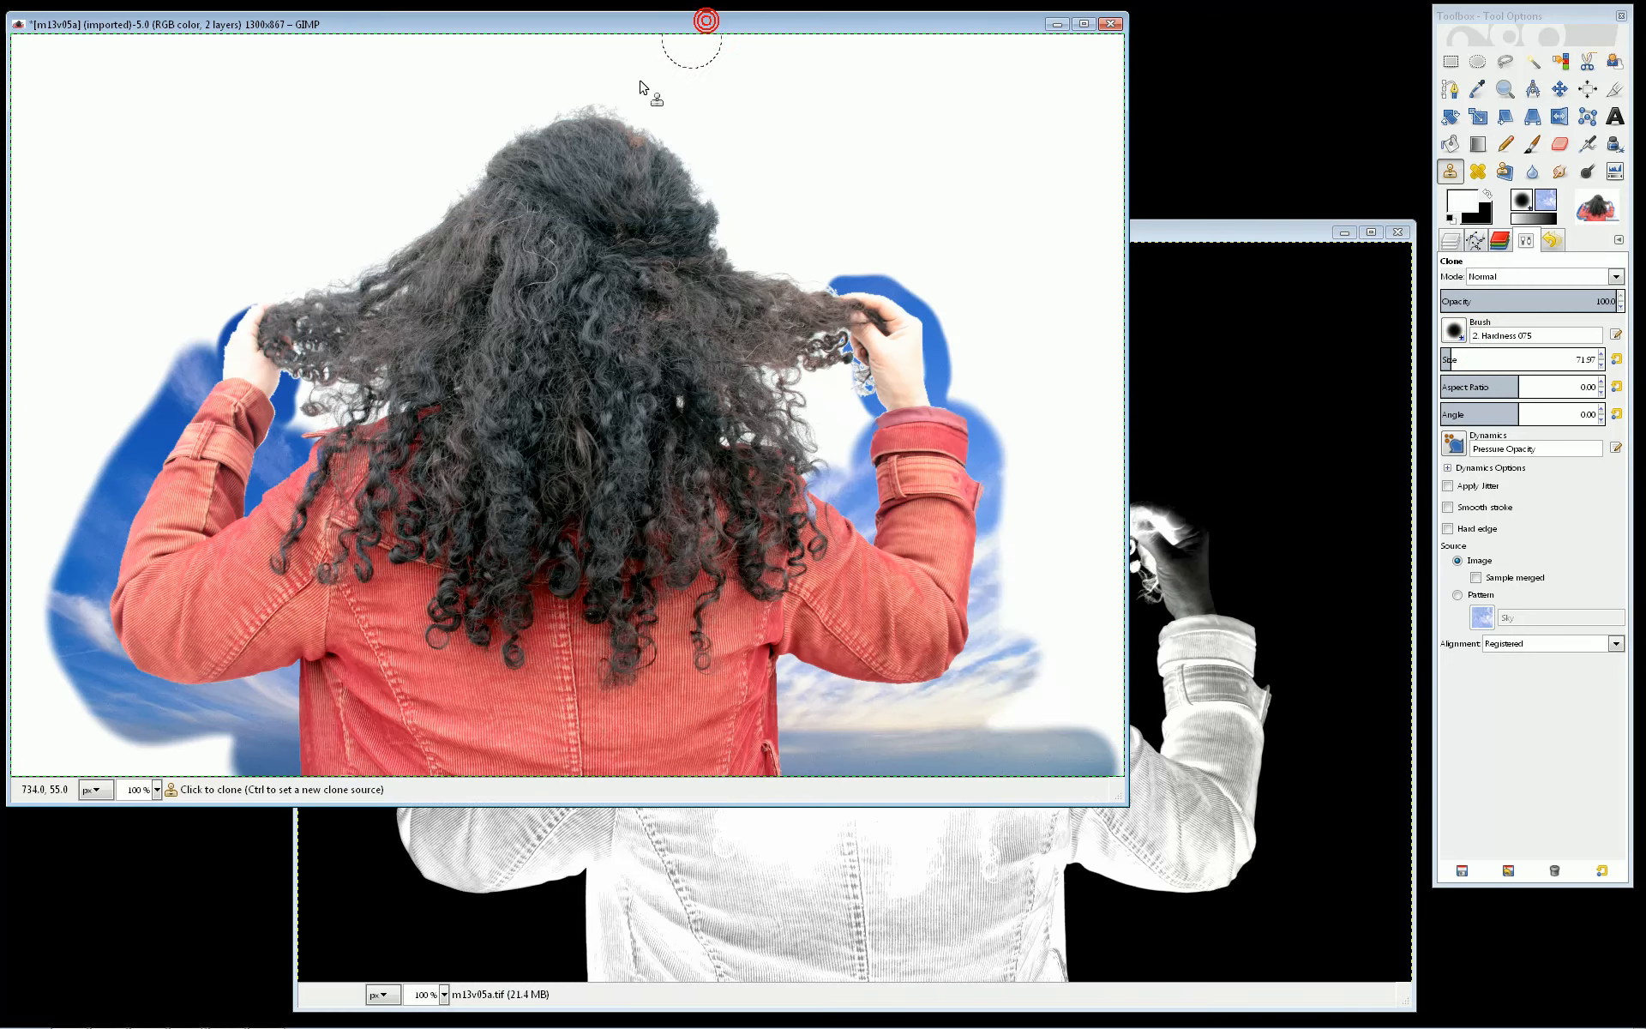
{"action": "mouse_move", "coordinate": [318, 356]}
{"action": "left_mouse_down"}
{"action": "mouse_move", "coordinate": [312, 412]}
{"action": "mouse_move", "coordinate": [384, 393]}
{"action": "mouse_move", "coordinate": [307, 371]}
{"action": "mouse_move", "coordinate": [289, 306]}
{"action": "mouse_move", "coordinate": [394, 249]}
{"action": "mouse_move", "coordinate": [508, 150]}
{"action": "mouse_move", "coordinate": [586, 118]}
{"action": "mouse_move", "coordinate": [639, 132]}
{"action": "left_mouse_up"}
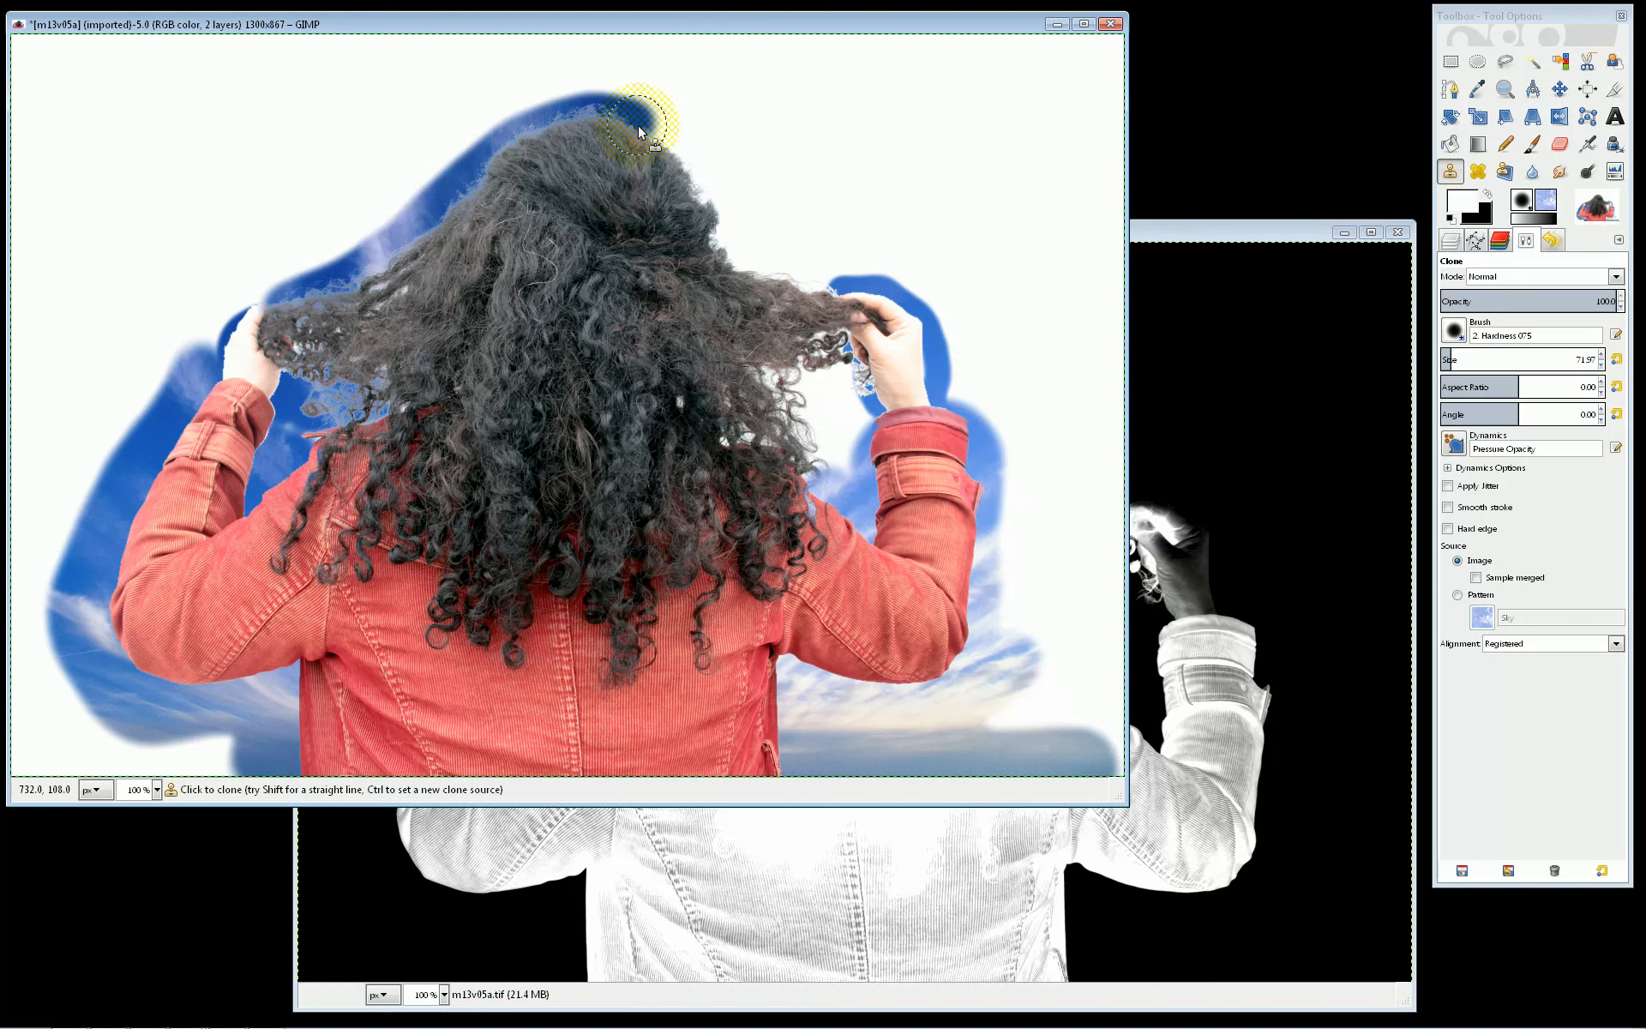
{"action": "mouse_move", "coordinate": [815, 302]}
{"action": "left_mouse_down"}
{"action": "mouse_move", "coordinate": [834, 352]}
{"action": "mouse_move", "coordinate": [797, 411]}
{"action": "left_mouse_up"}
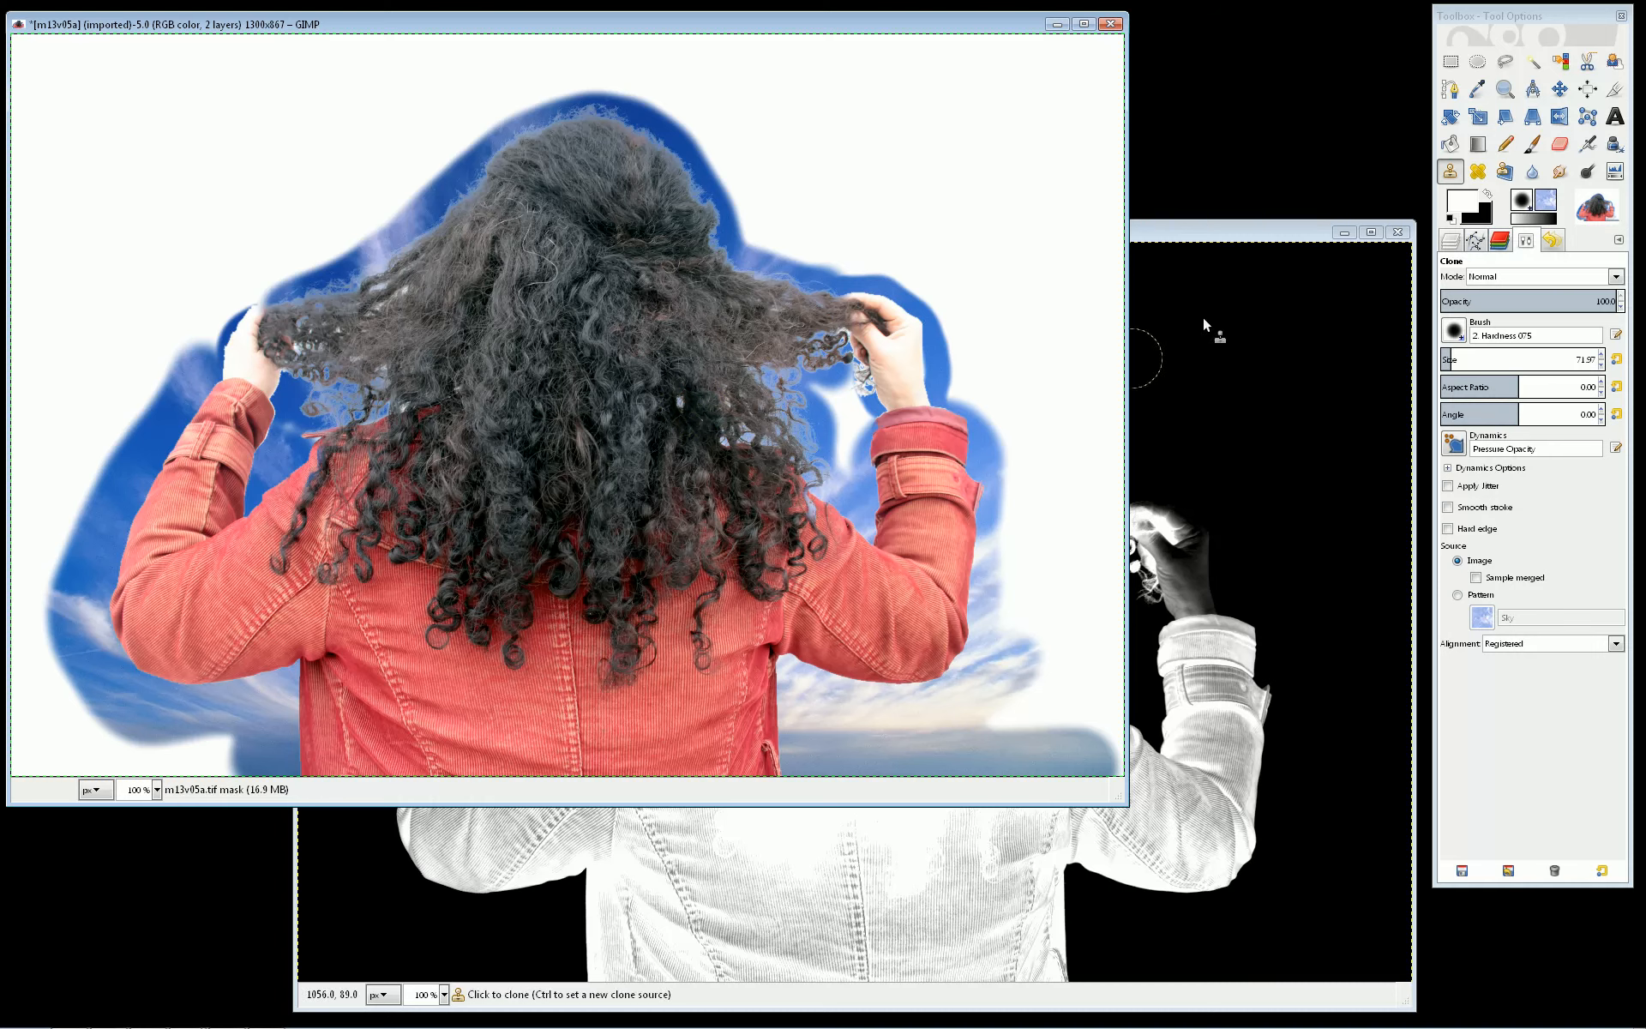
Undo the Levels change on the untitled photo and reapply Levels with an input white point of 169
{"action": "left_click", "coordinate": [1212, 229]}
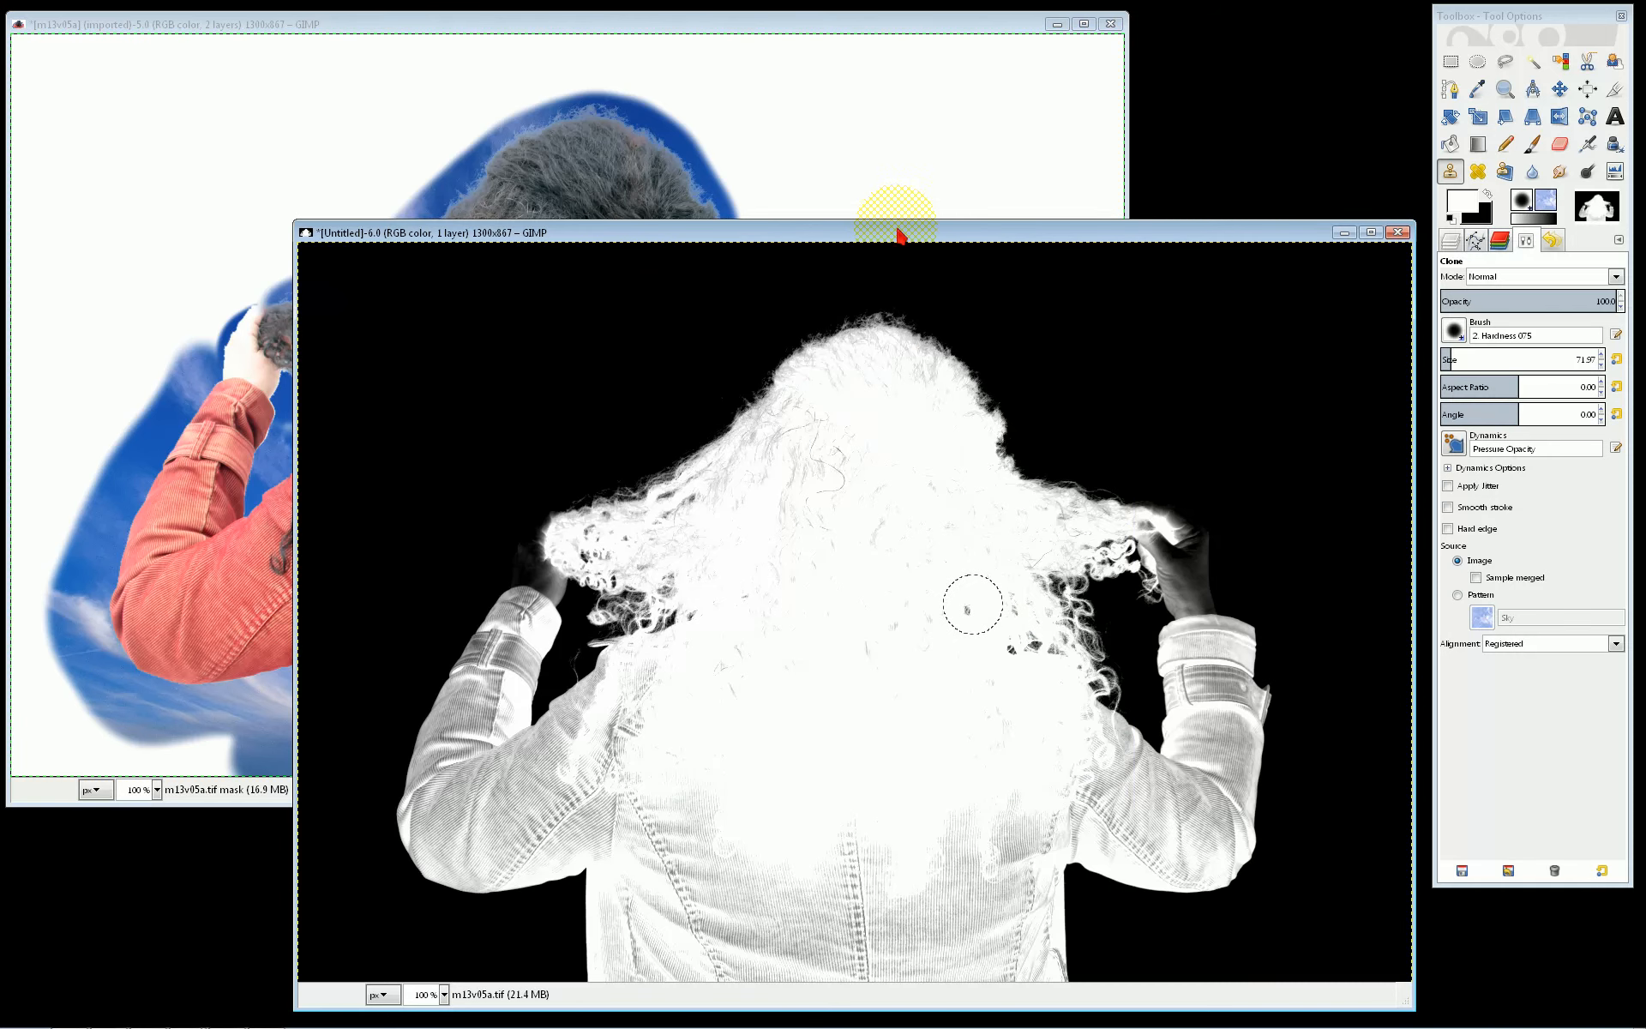
{"action": "key", "text": "ctrl+z"}
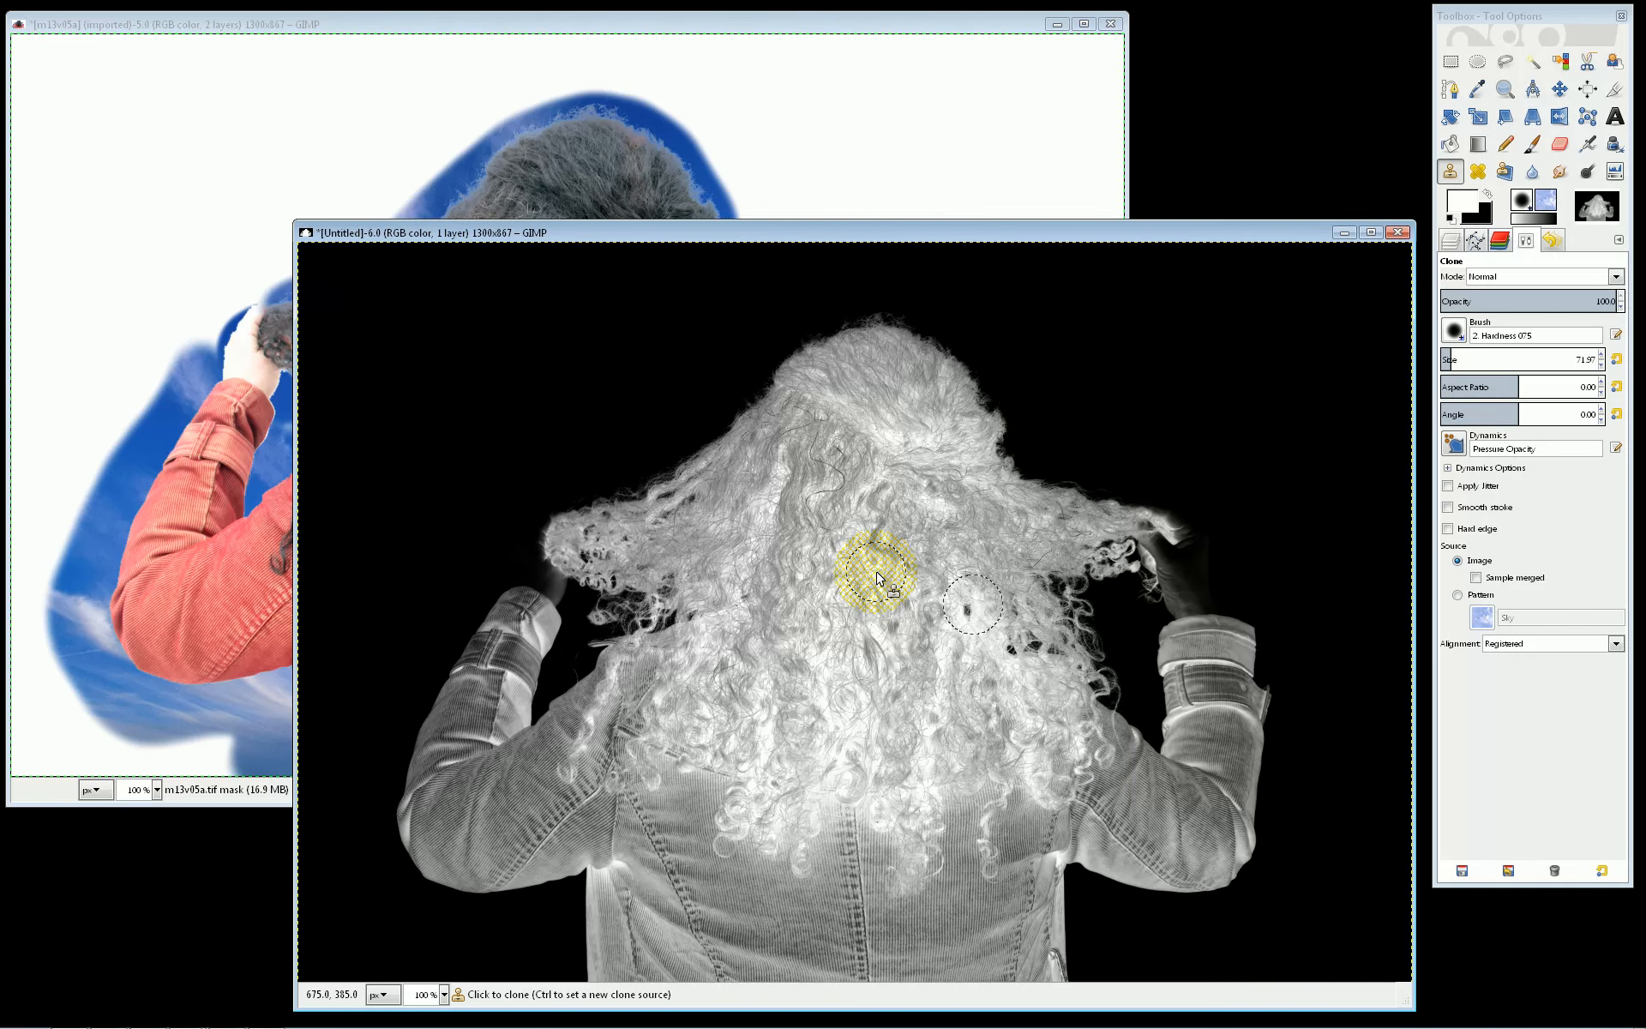
{"action": "right_click", "coordinate": [973, 538]}
{"action": "mouse_move", "coordinate": [1046, 663]}
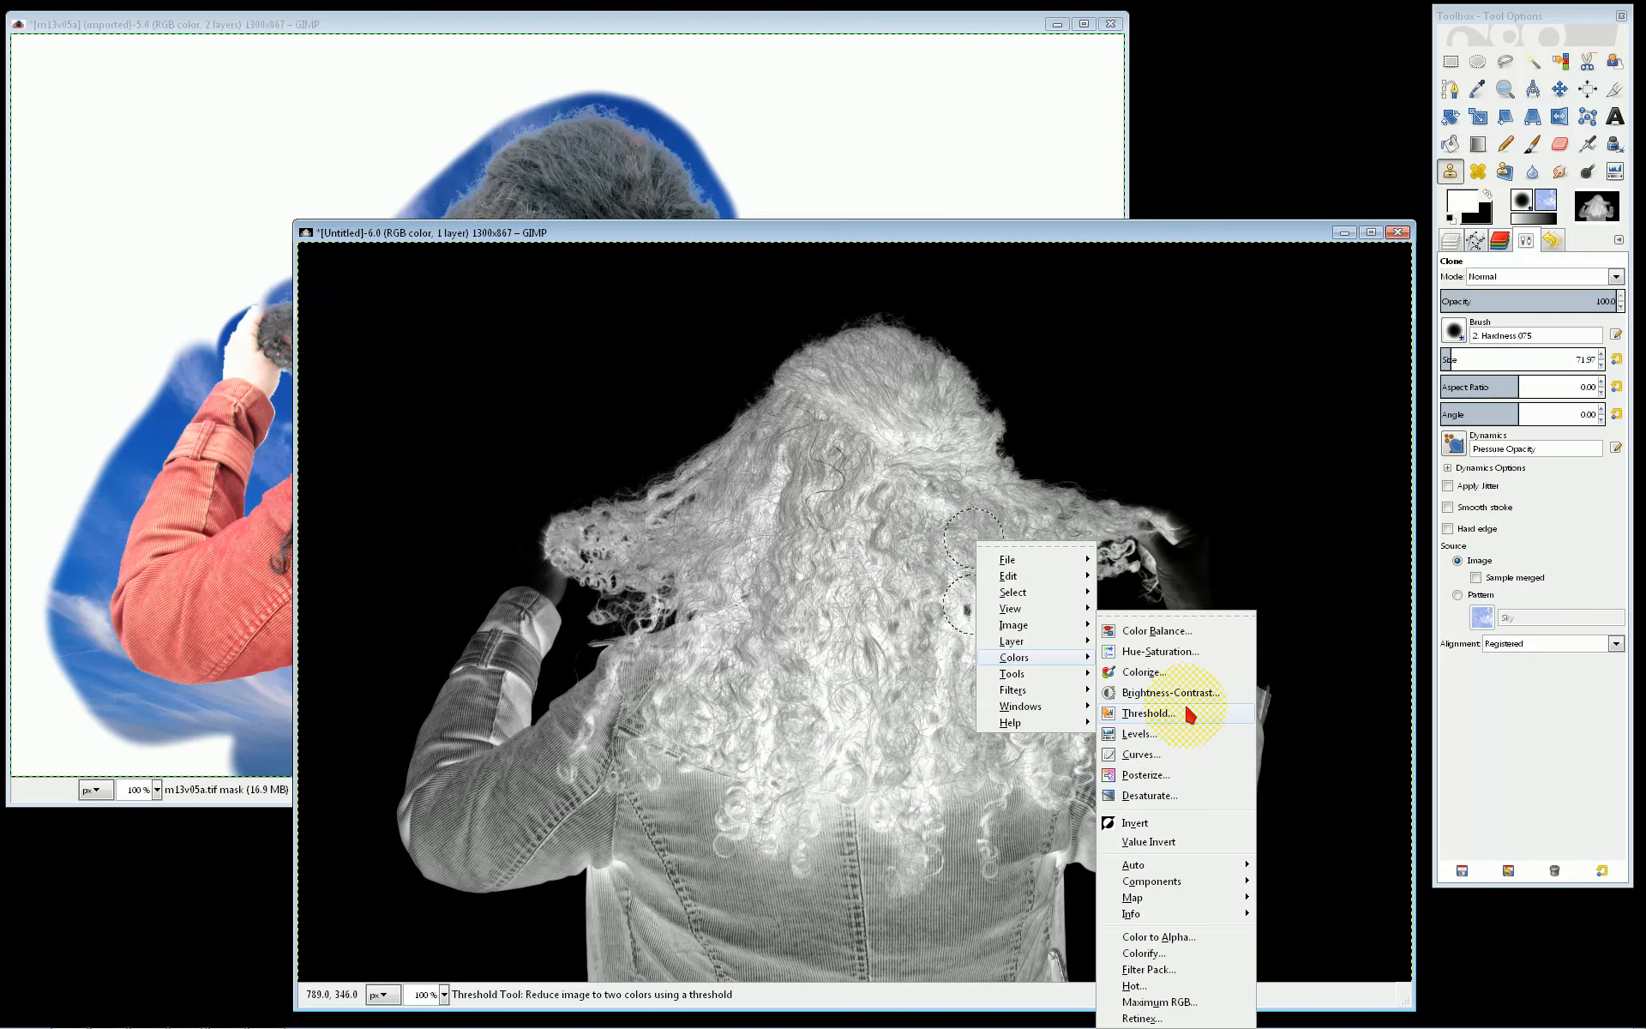
{"action": "left_click", "coordinate": [1162, 735]}
{"action": "left_click_drag", "start_coordinate": [1614, 667], "coordinate": [1475, 677]}
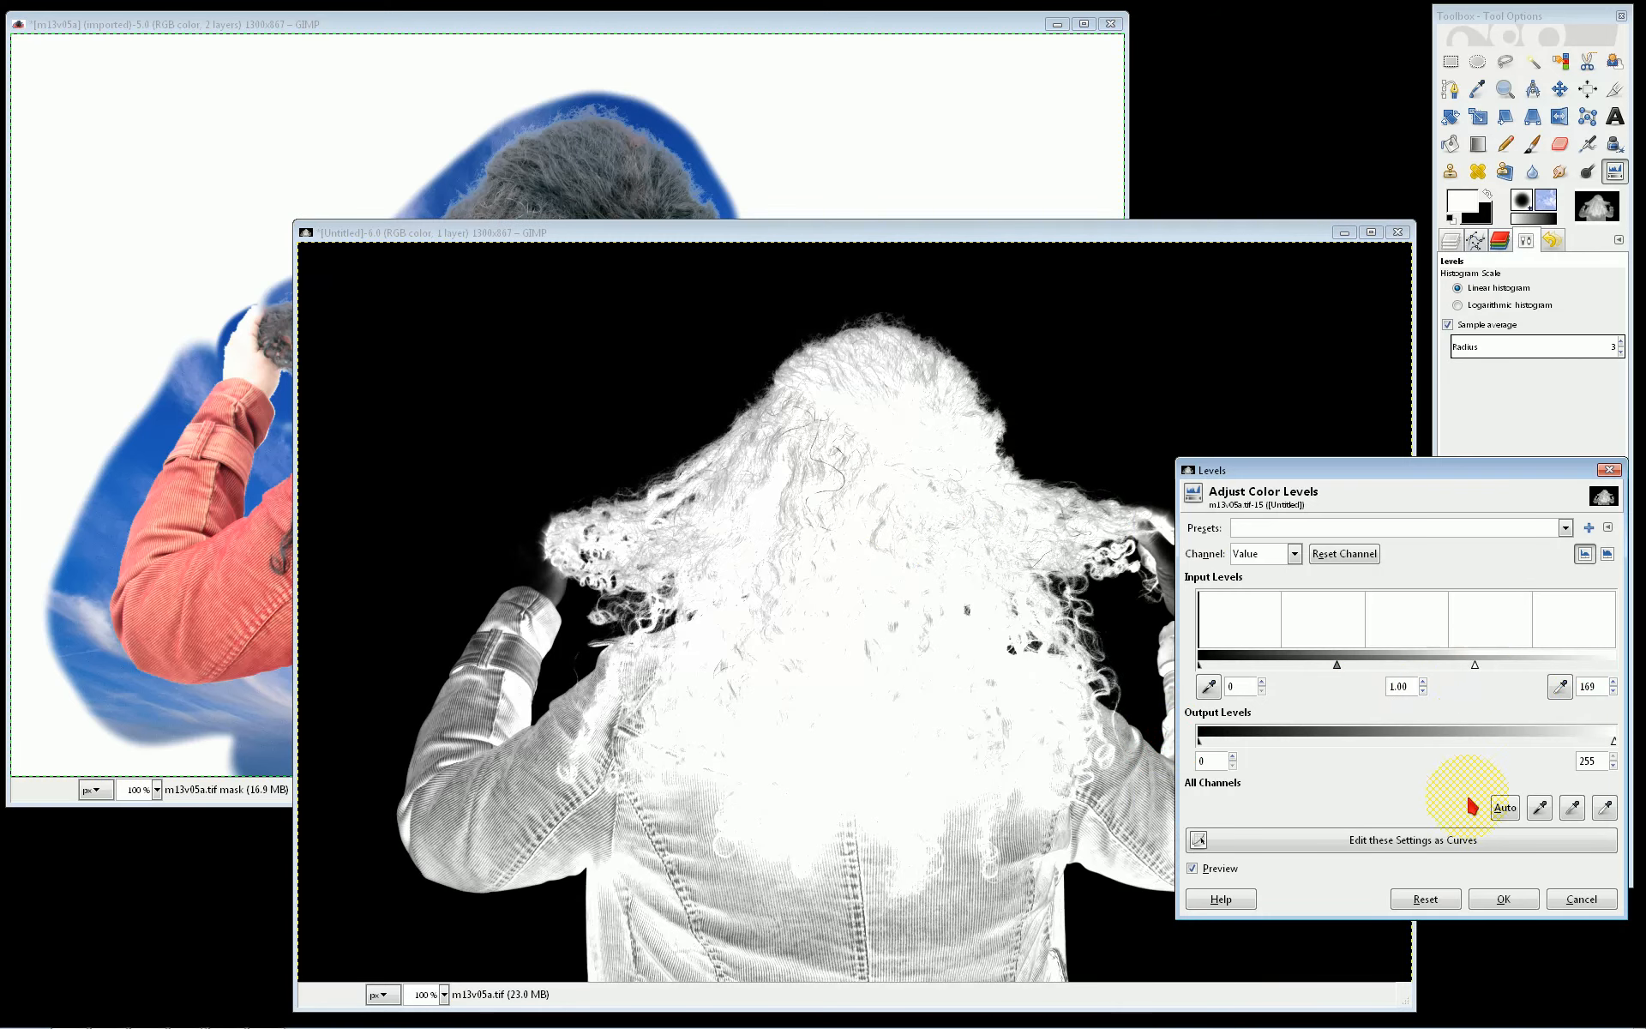
{"action": "left_click", "coordinate": [1500, 899]}
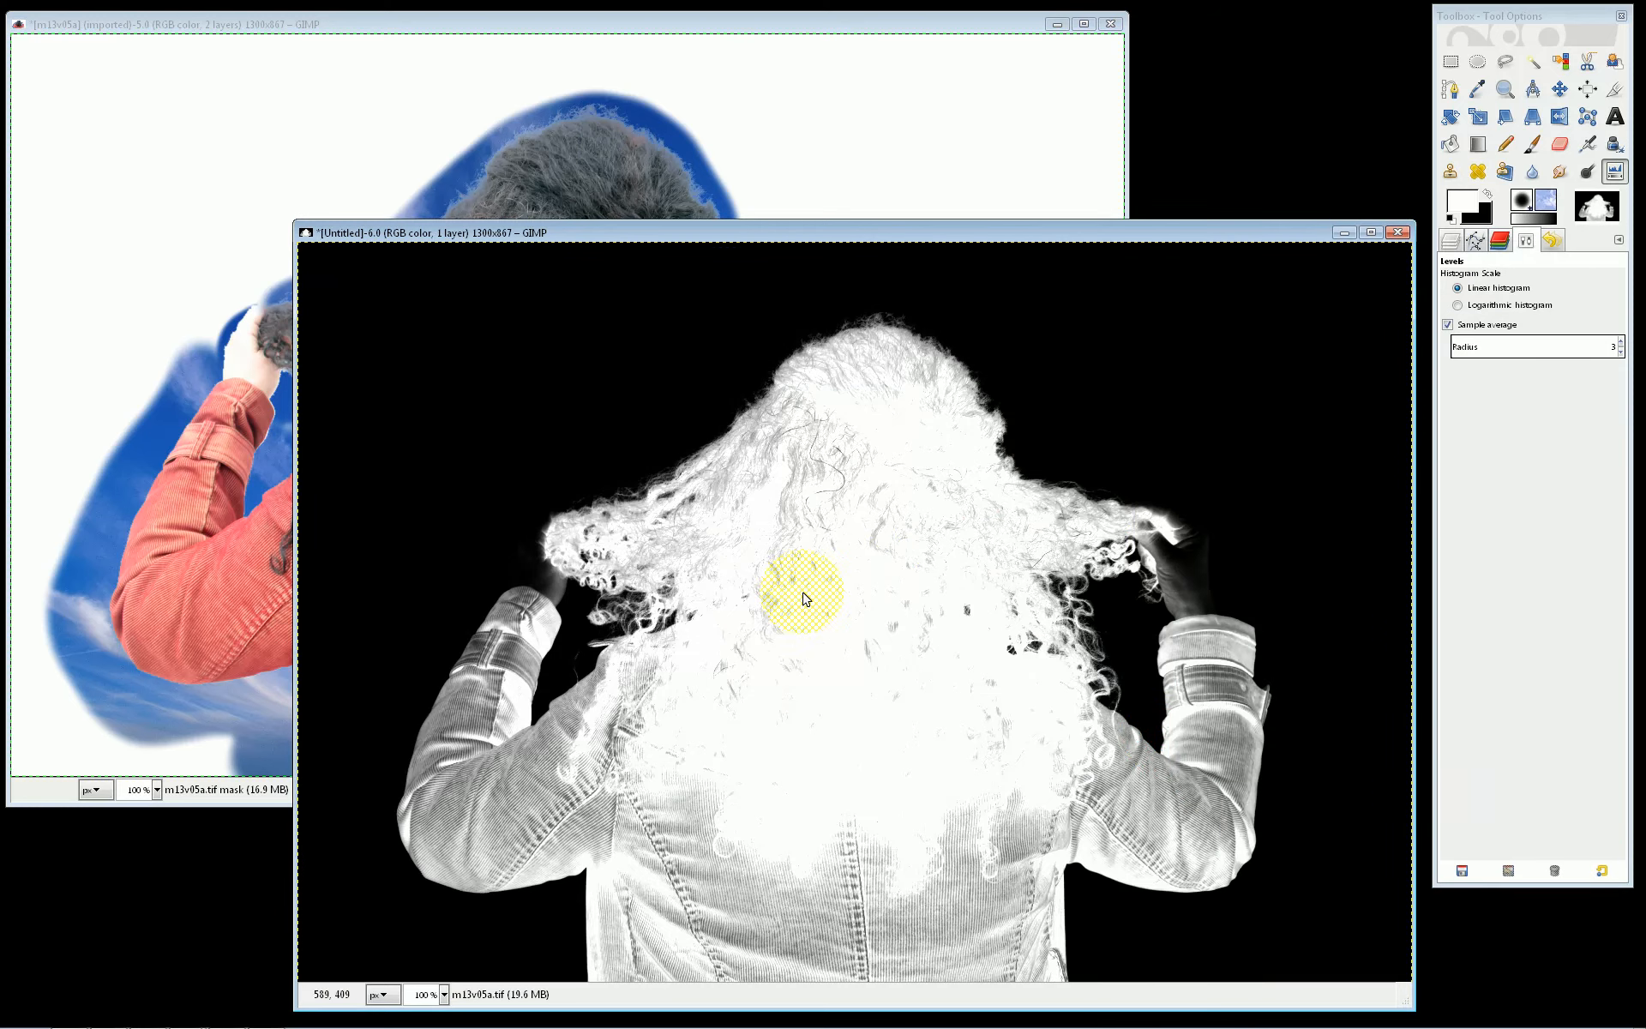
Set the readjusted untitled photo as the clone source and clone at the hair edge on the two-layer image's mask
{"action": "left_click", "coordinate": [1450, 171]}
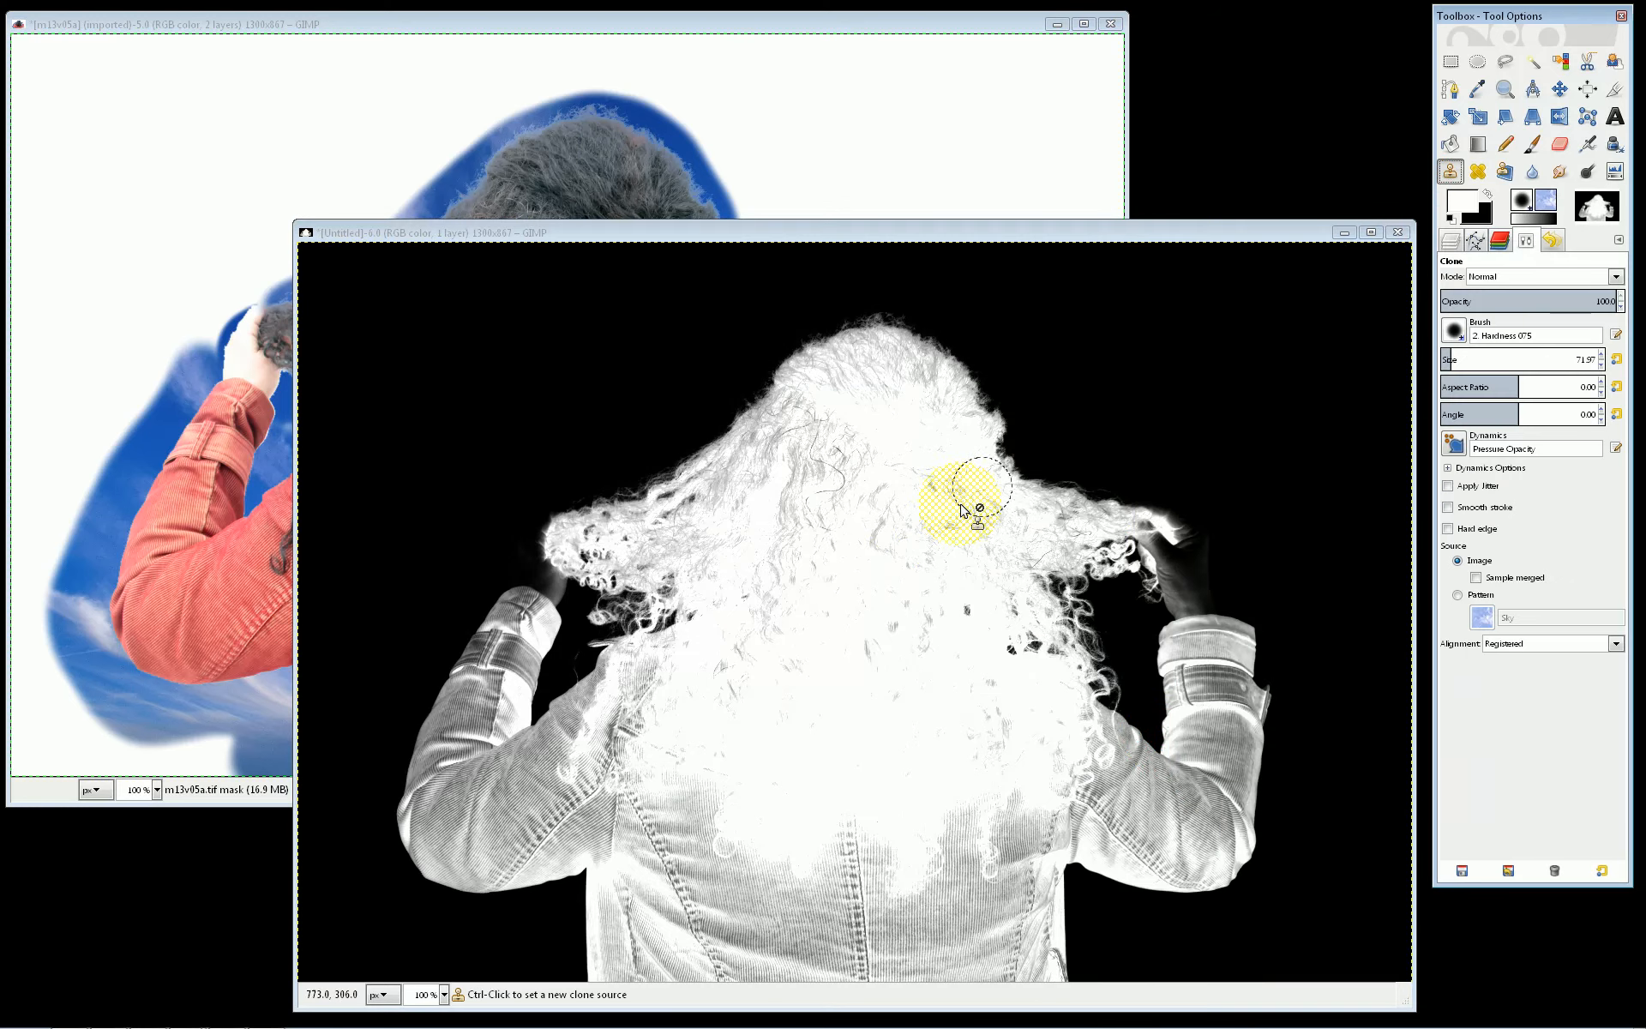
{"action": "left_click", "coordinate": [823, 579], "text": "ctrl"}
{"action": "left_click", "coordinate": [753, 21]}
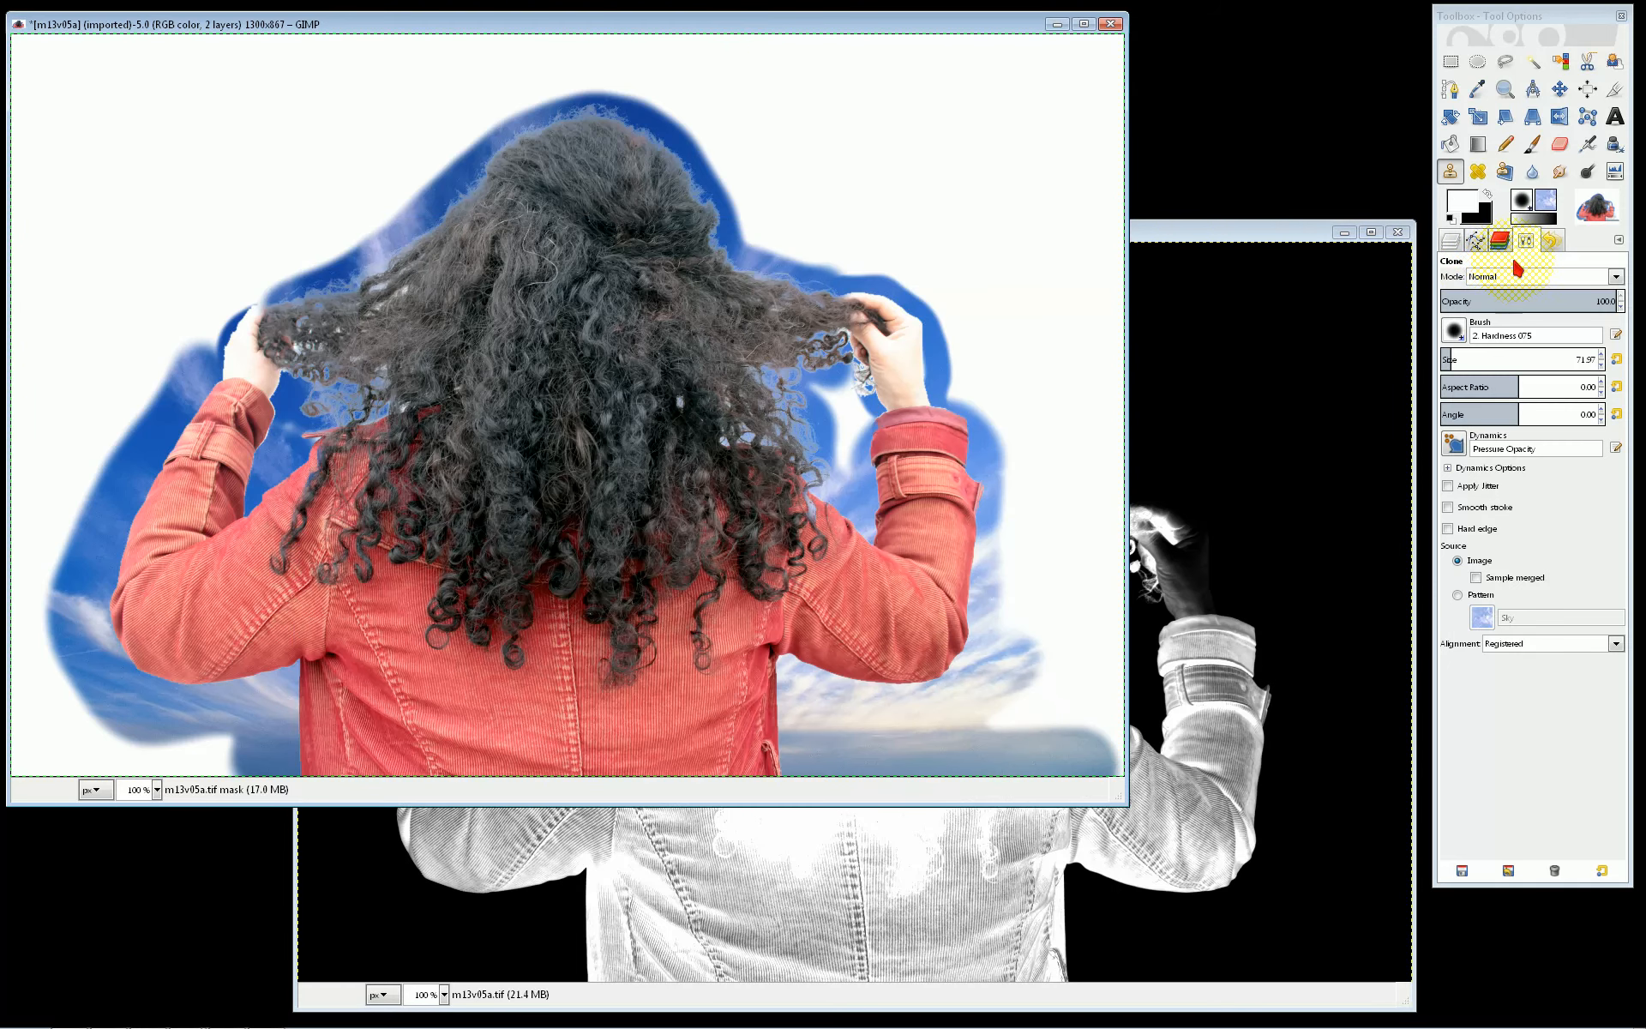
{"action": "left_click", "coordinate": [1451, 242]}
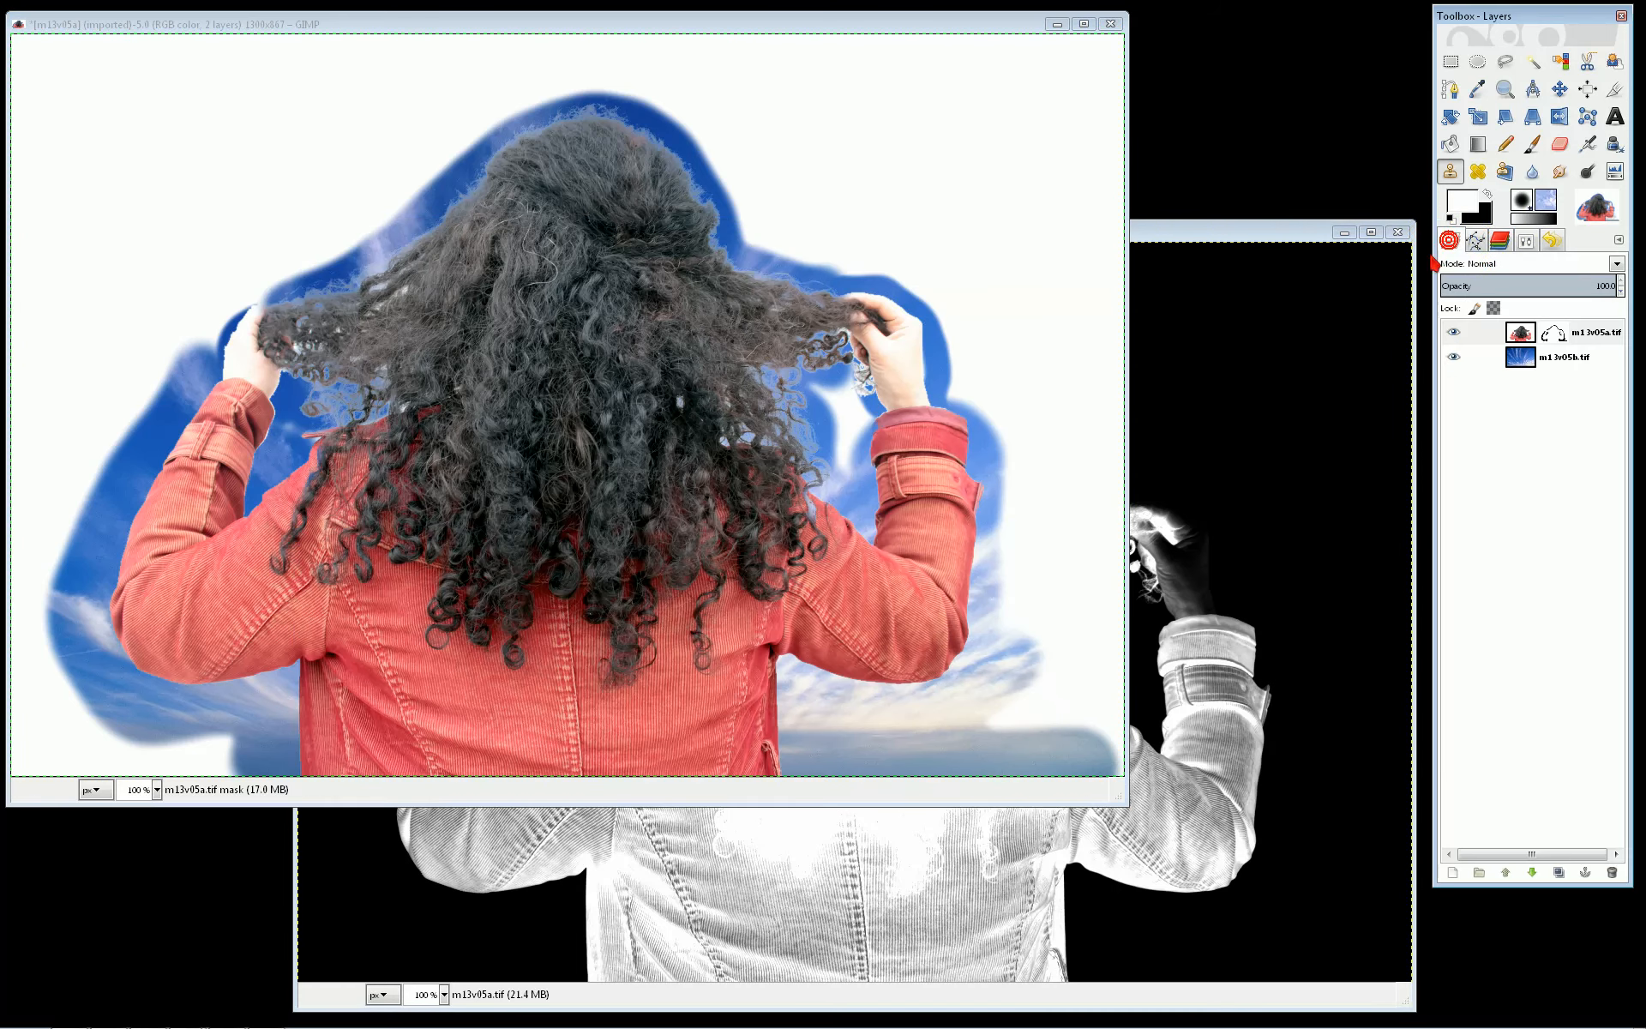
{"action": "left_click", "coordinate": [298, 305]}
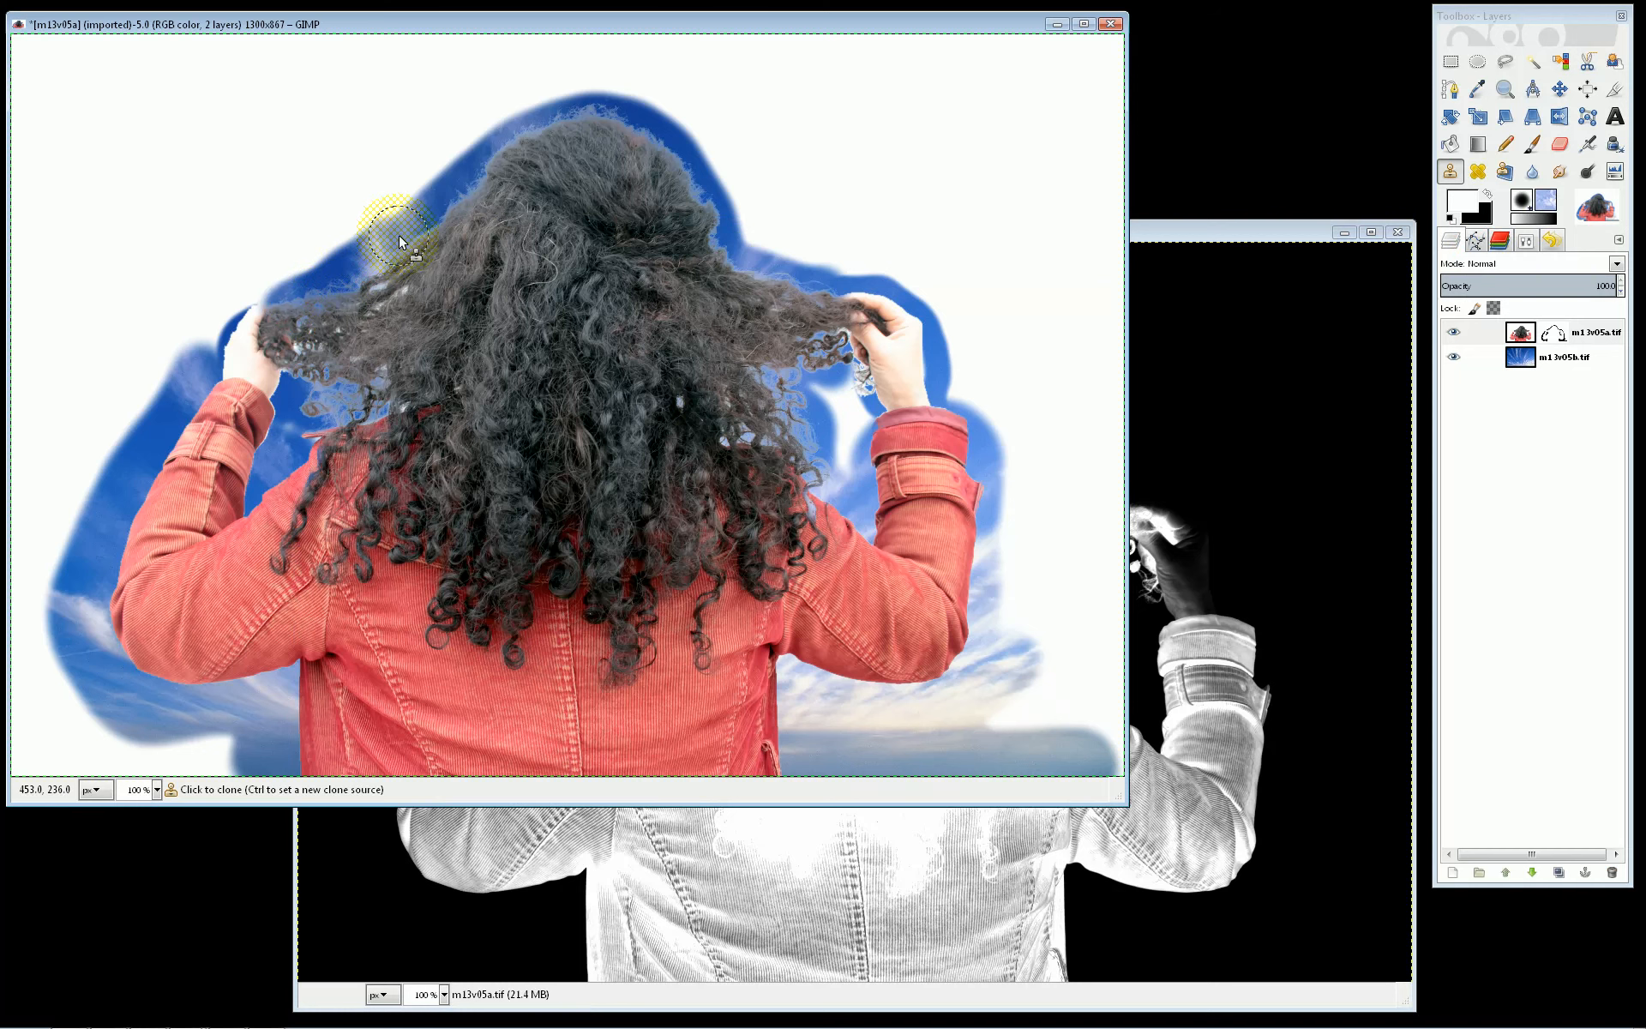
Reduce the Clone brush size to 22.84 and clone over fine hair strands and curls on the mask
{"action": "double_click", "coordinate": [1450, 172]}
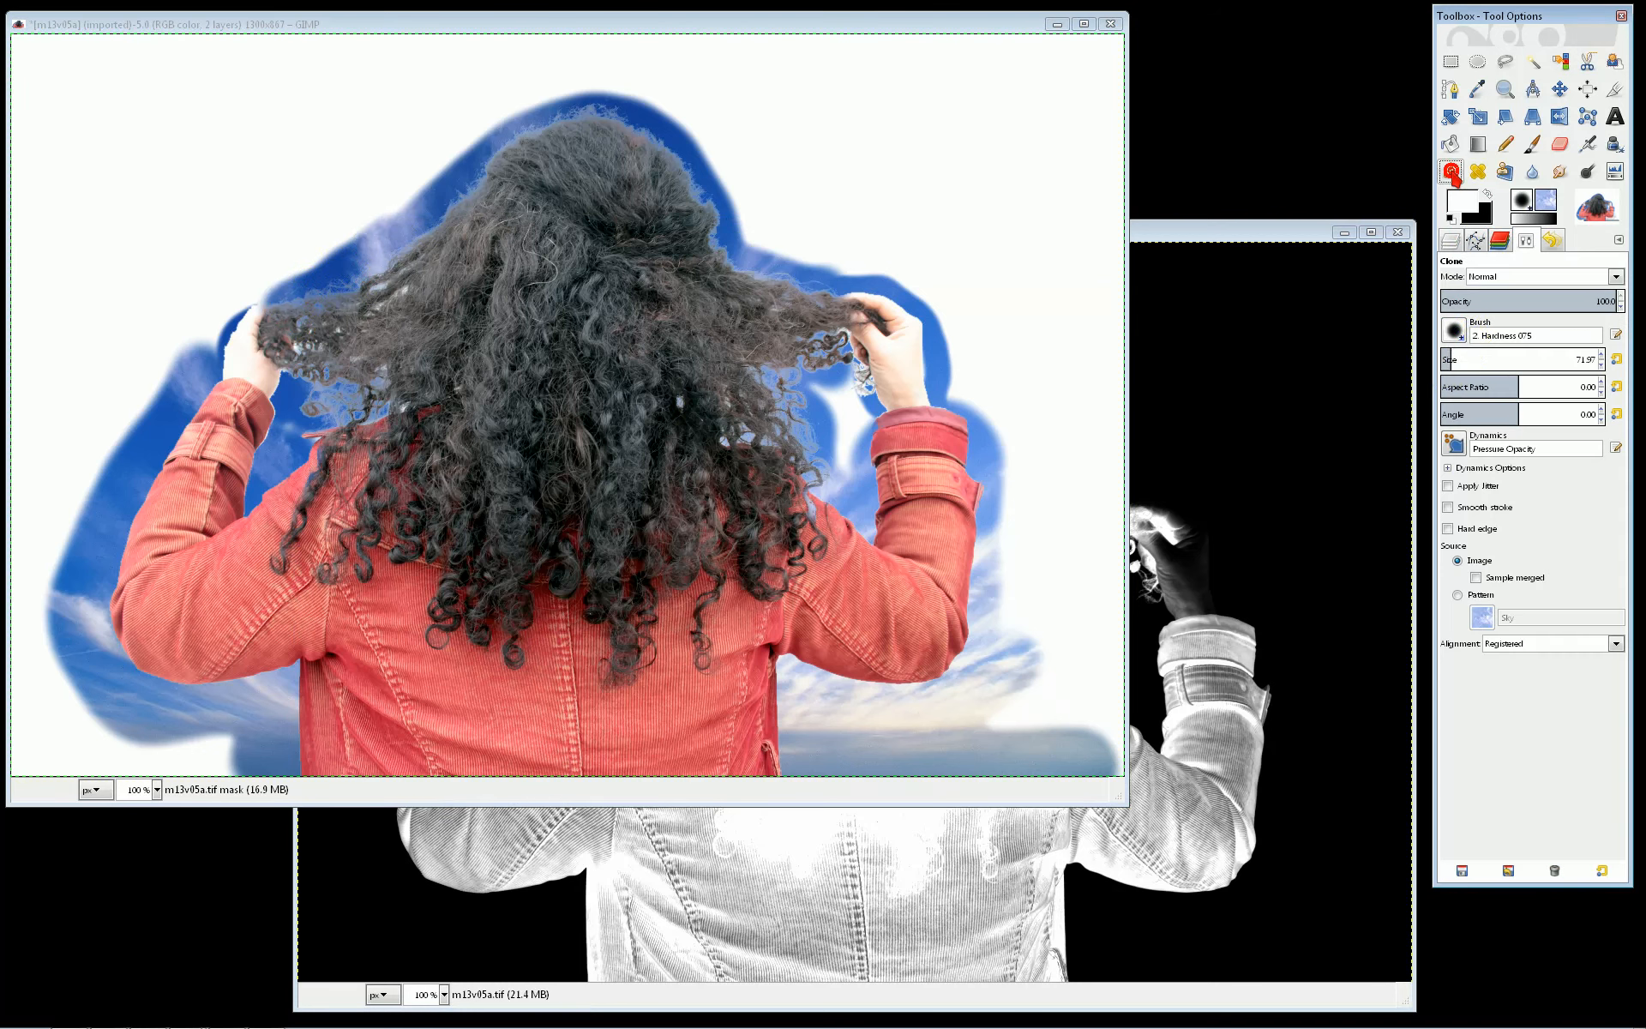
{"action": "left_click", "coordinate": [1445, 358]}
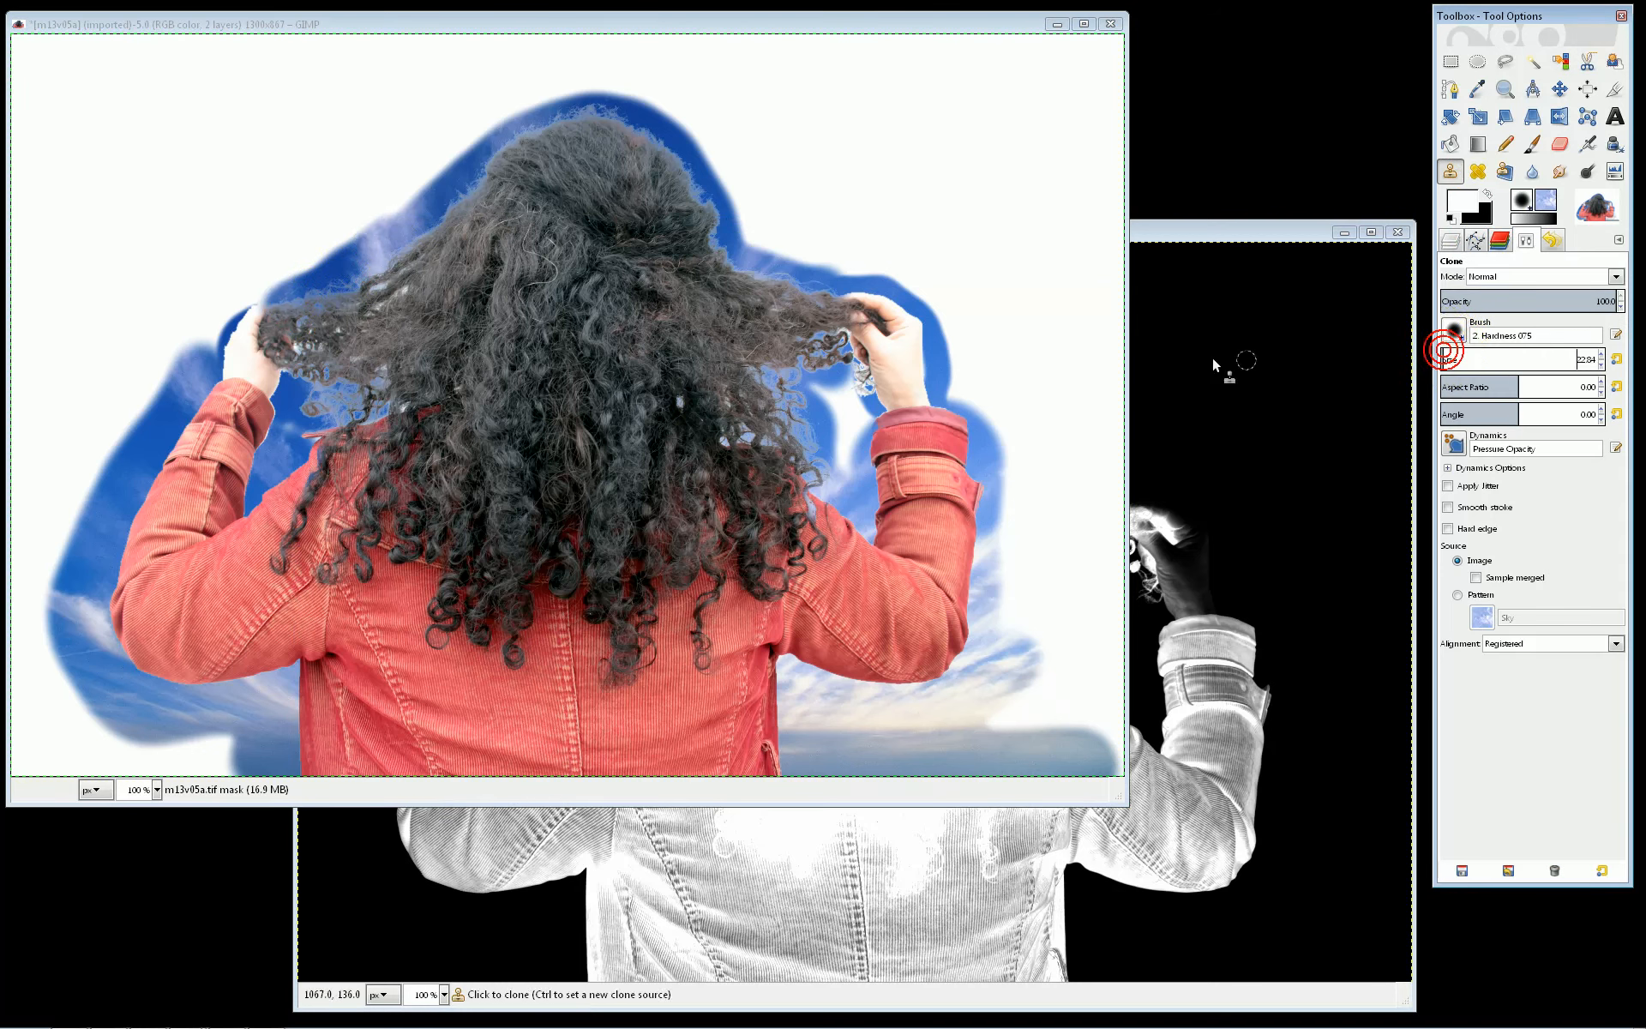
{"action": "left_click", "coordinate": [475, 190], "text": "ctrl"}
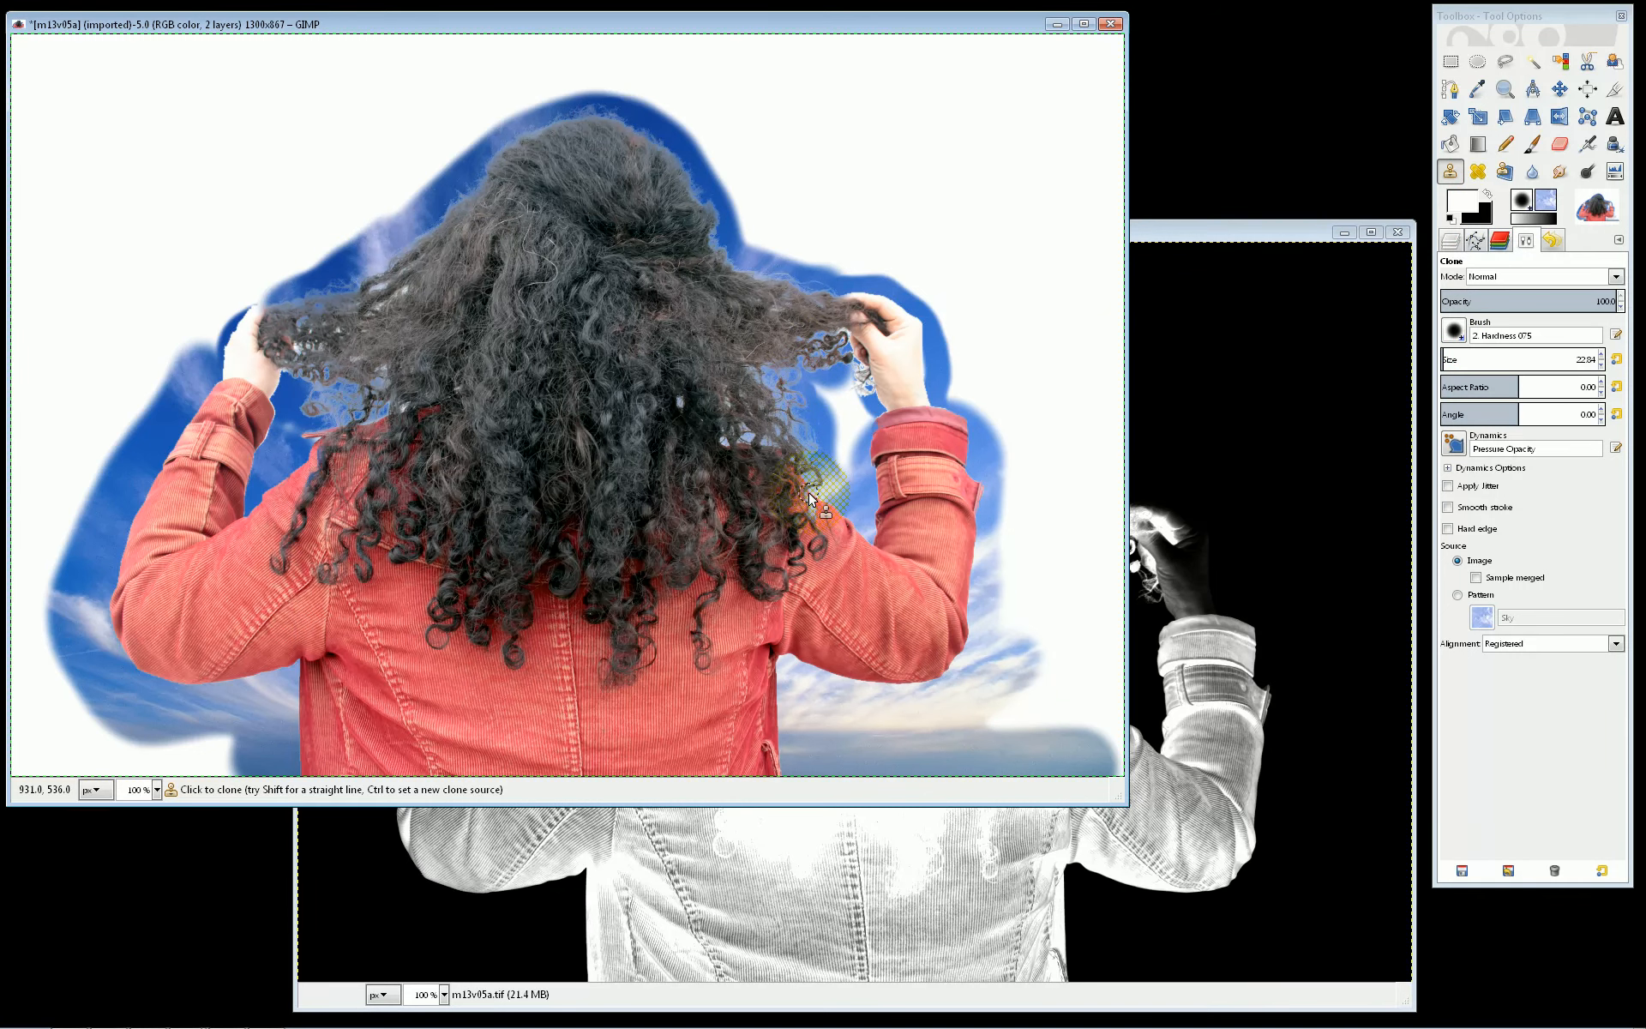
{"action": "left_click", "coordinate": [315, 397]}
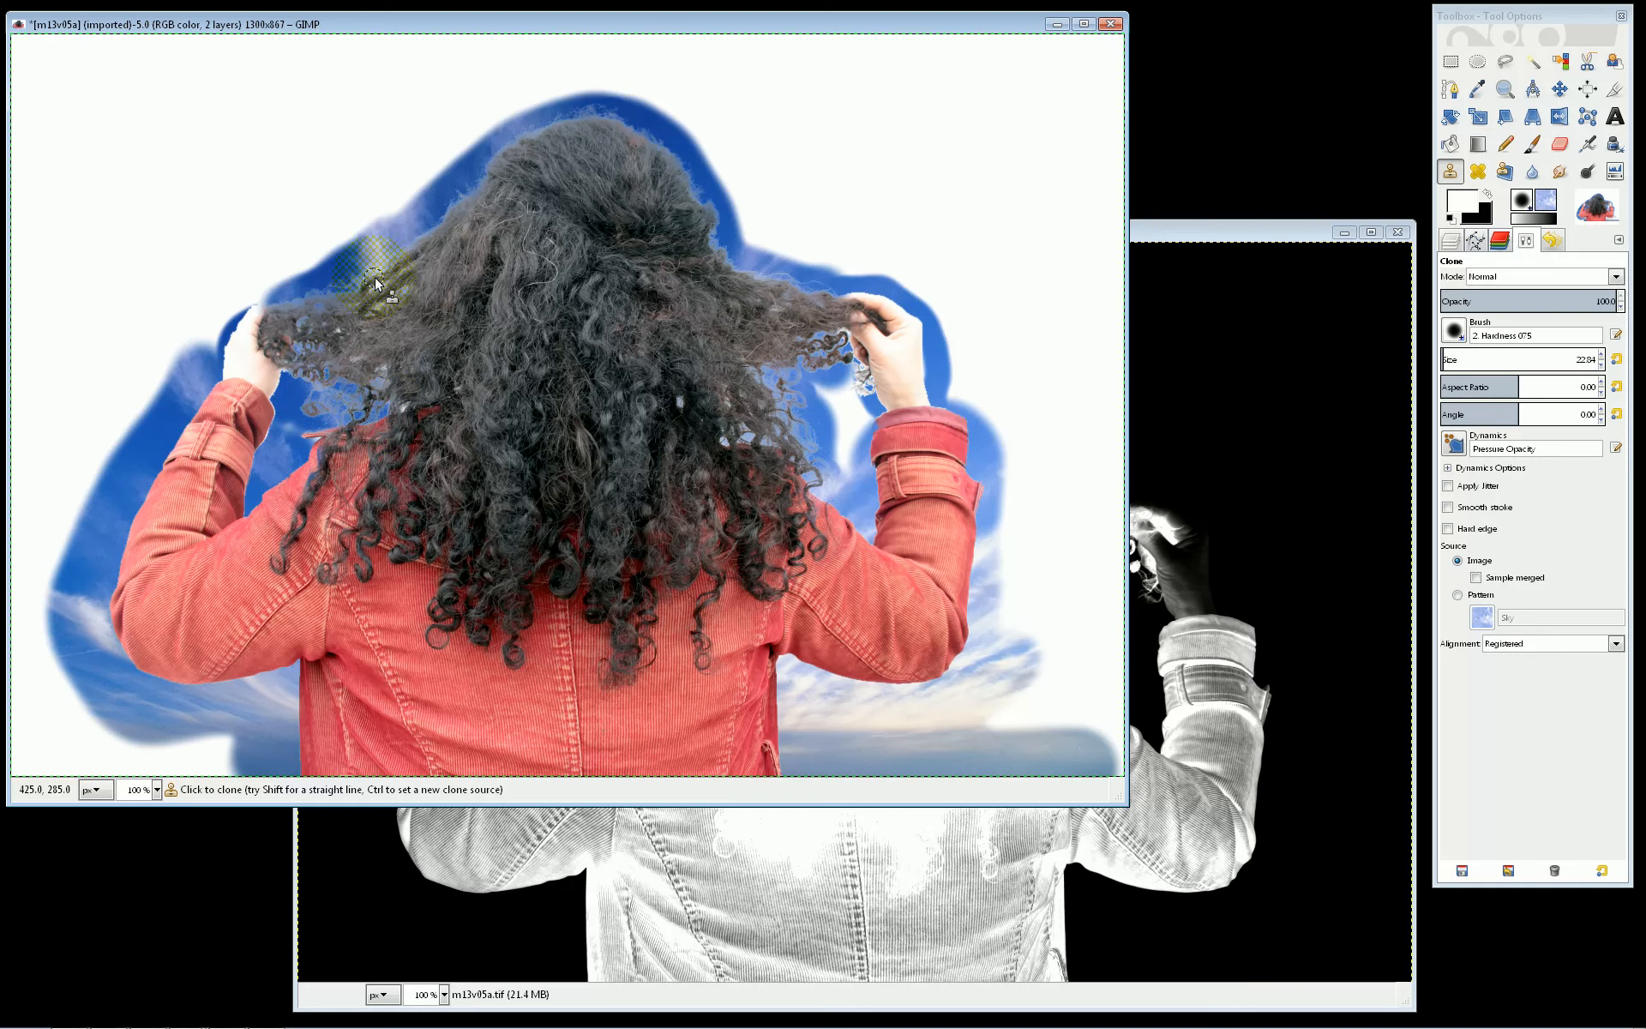
{"action": "left_click_drag", "start_coordinate": [375, 369], "coordinate": [399, 411]}
{"action": "left_click", "coordinate": [453, 387]}
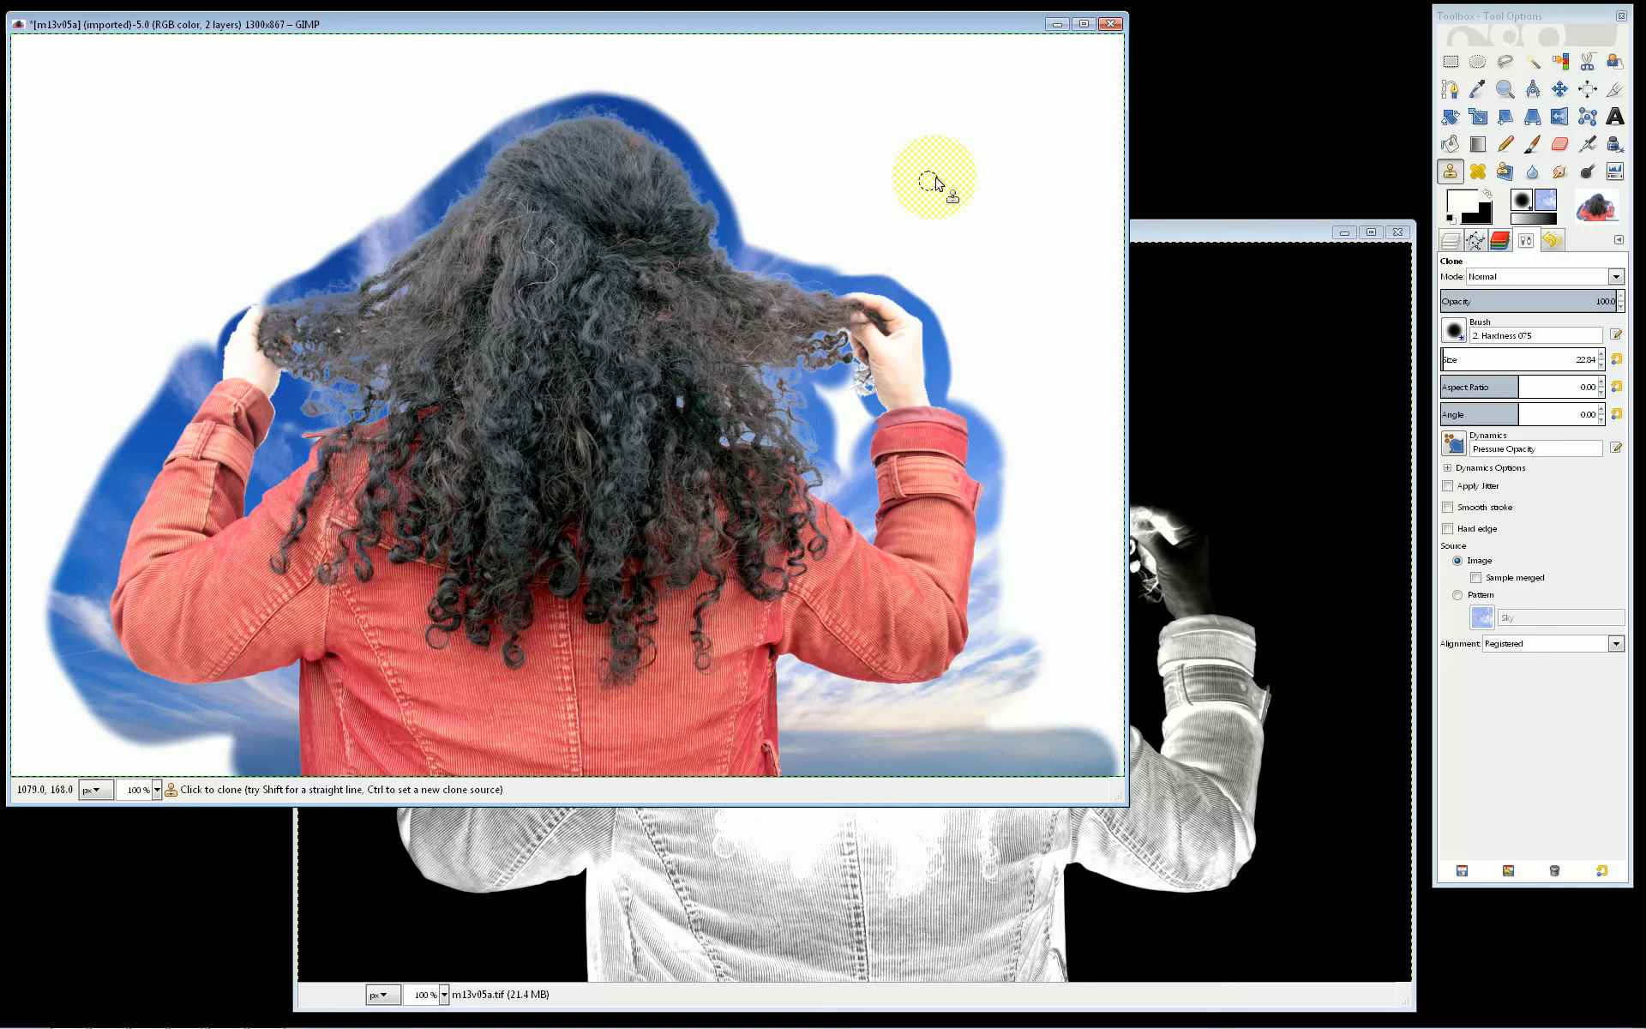
Paint the inner hair and body areas of the mask white with the Pencil at size 110.18
{"action": "left_click", "coordinate": [1505, 145]}
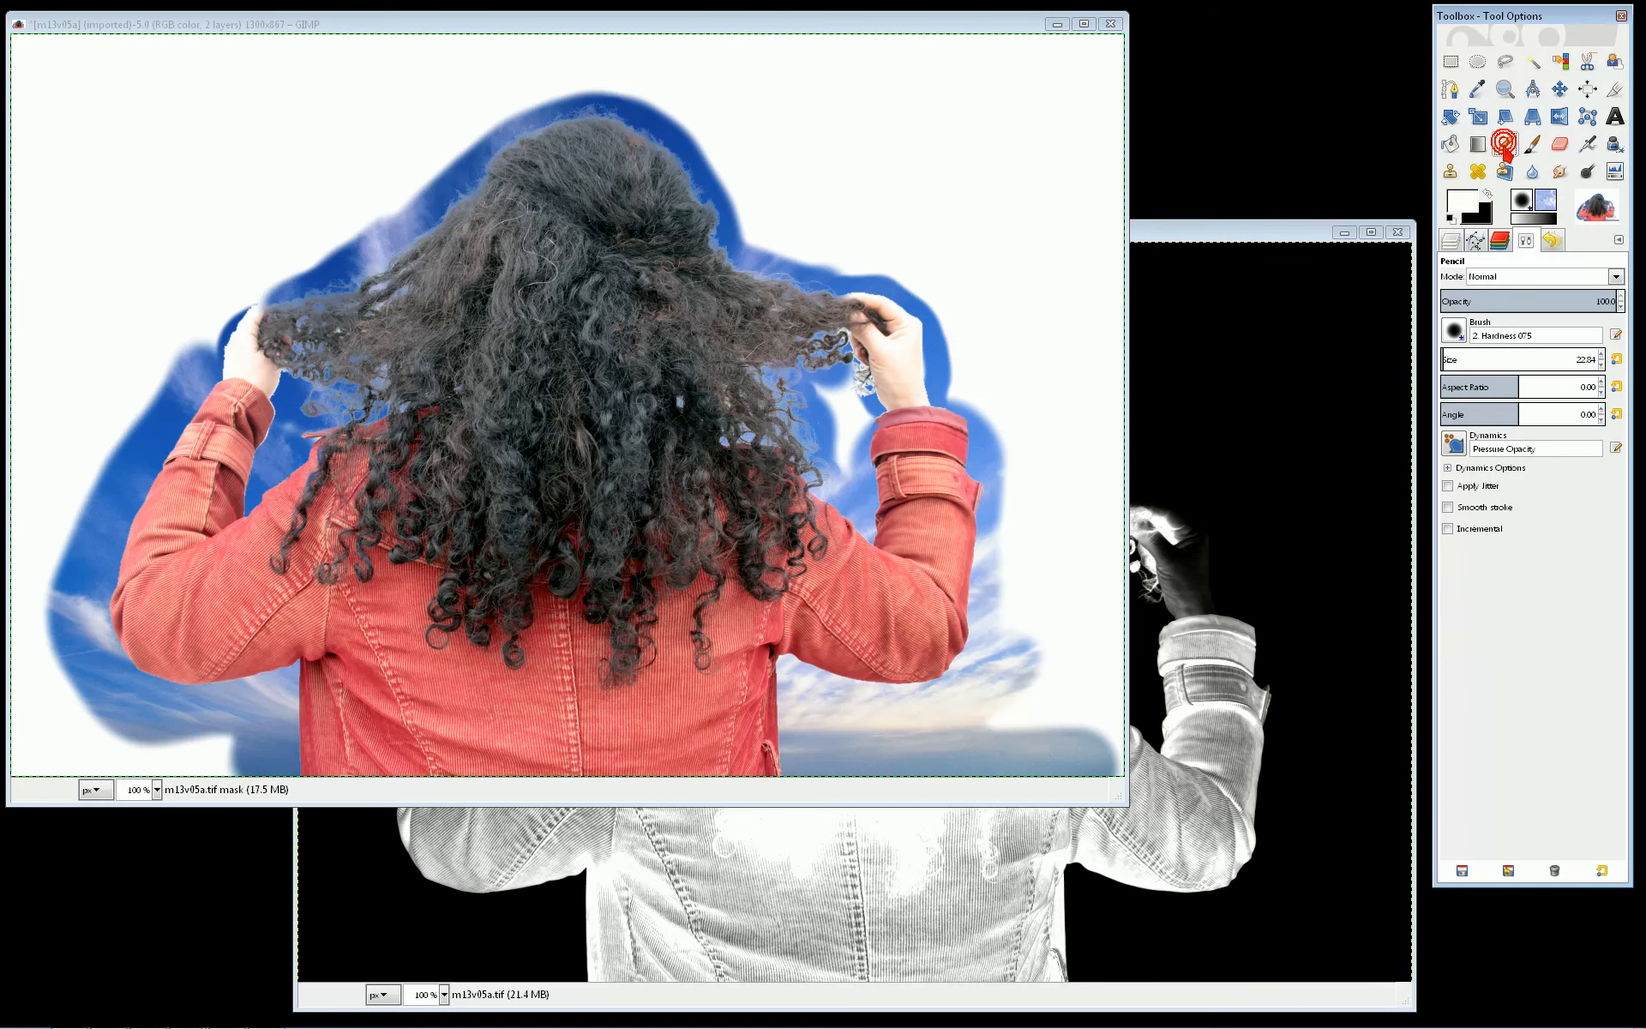
{"action": "left_click", "coordinate": [1458, 355]}
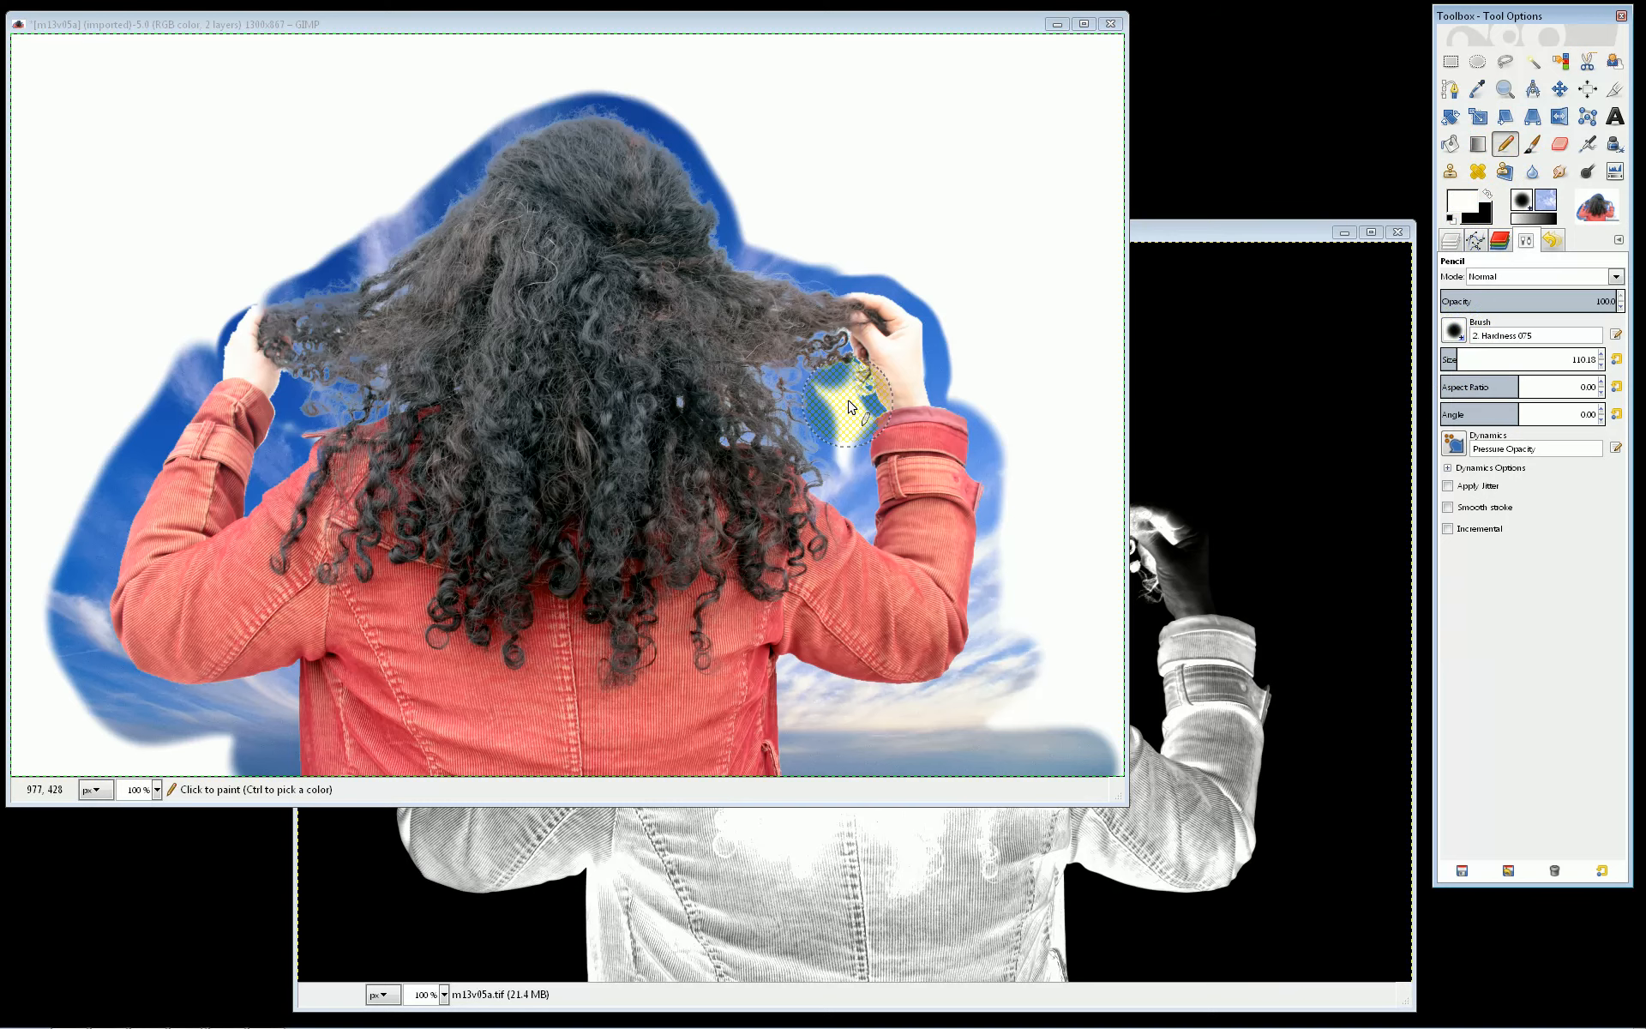
{"action": "left_click", "coordinate": [652, 528]}
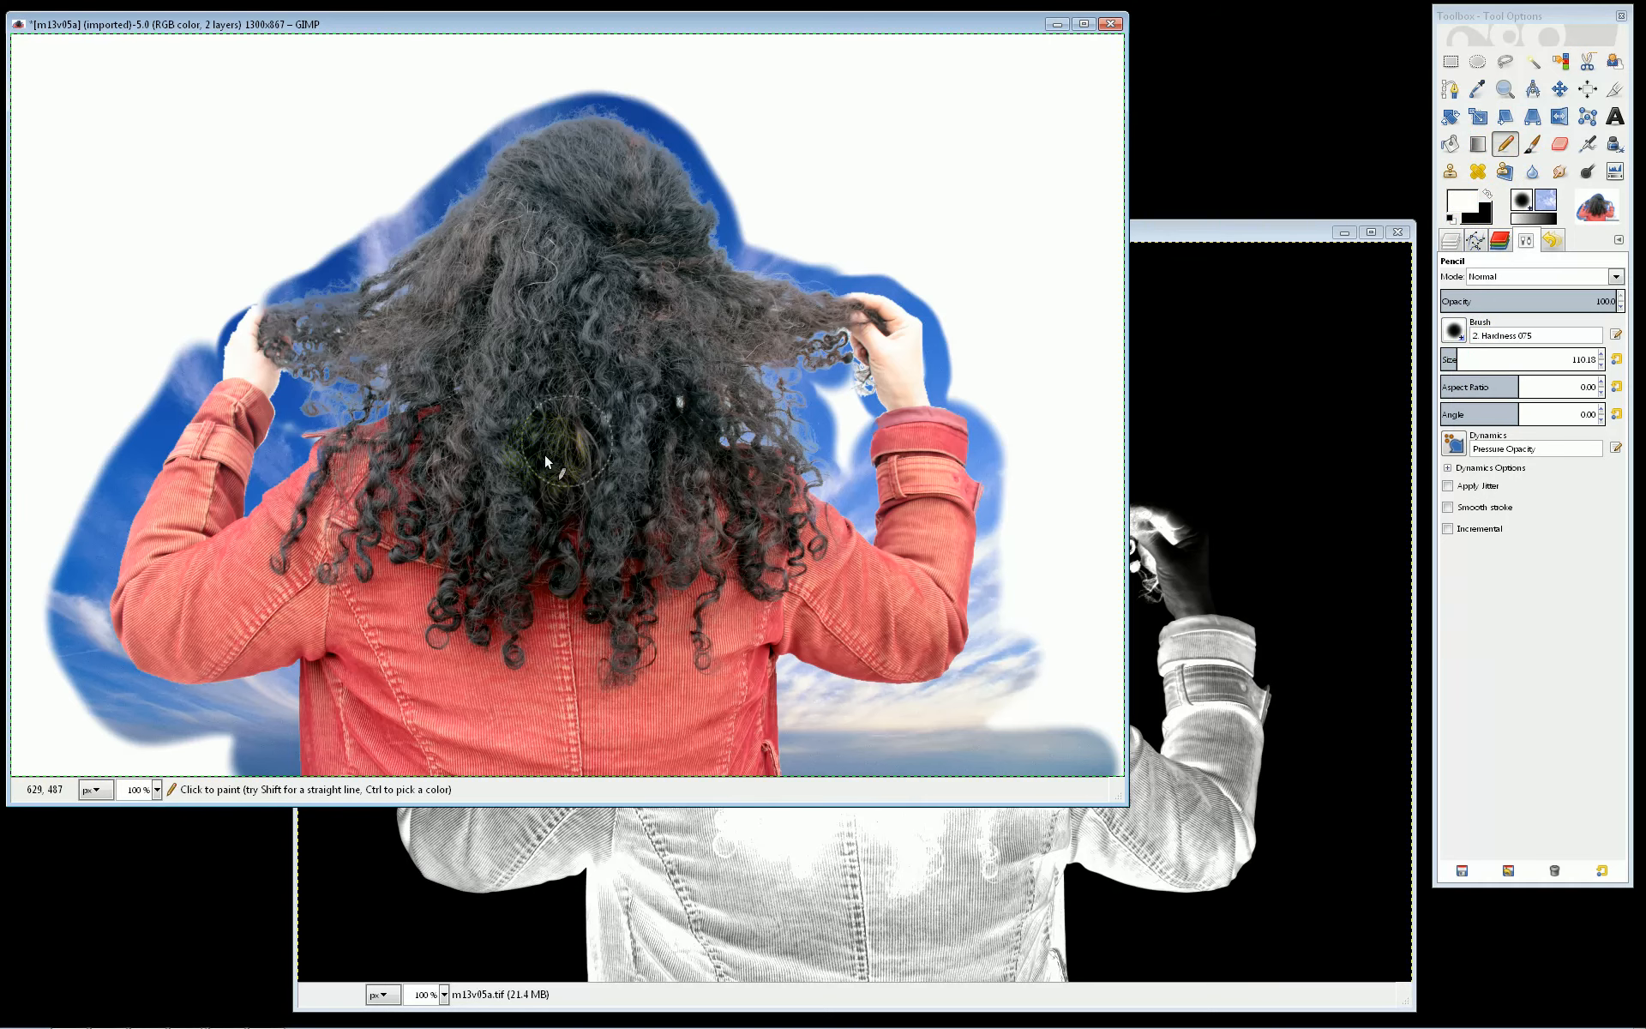
Swap the foreground and background colors and paint the mask black over the white background beside the hair
{"action": "left_click", "coordinate": [1489, 194]}
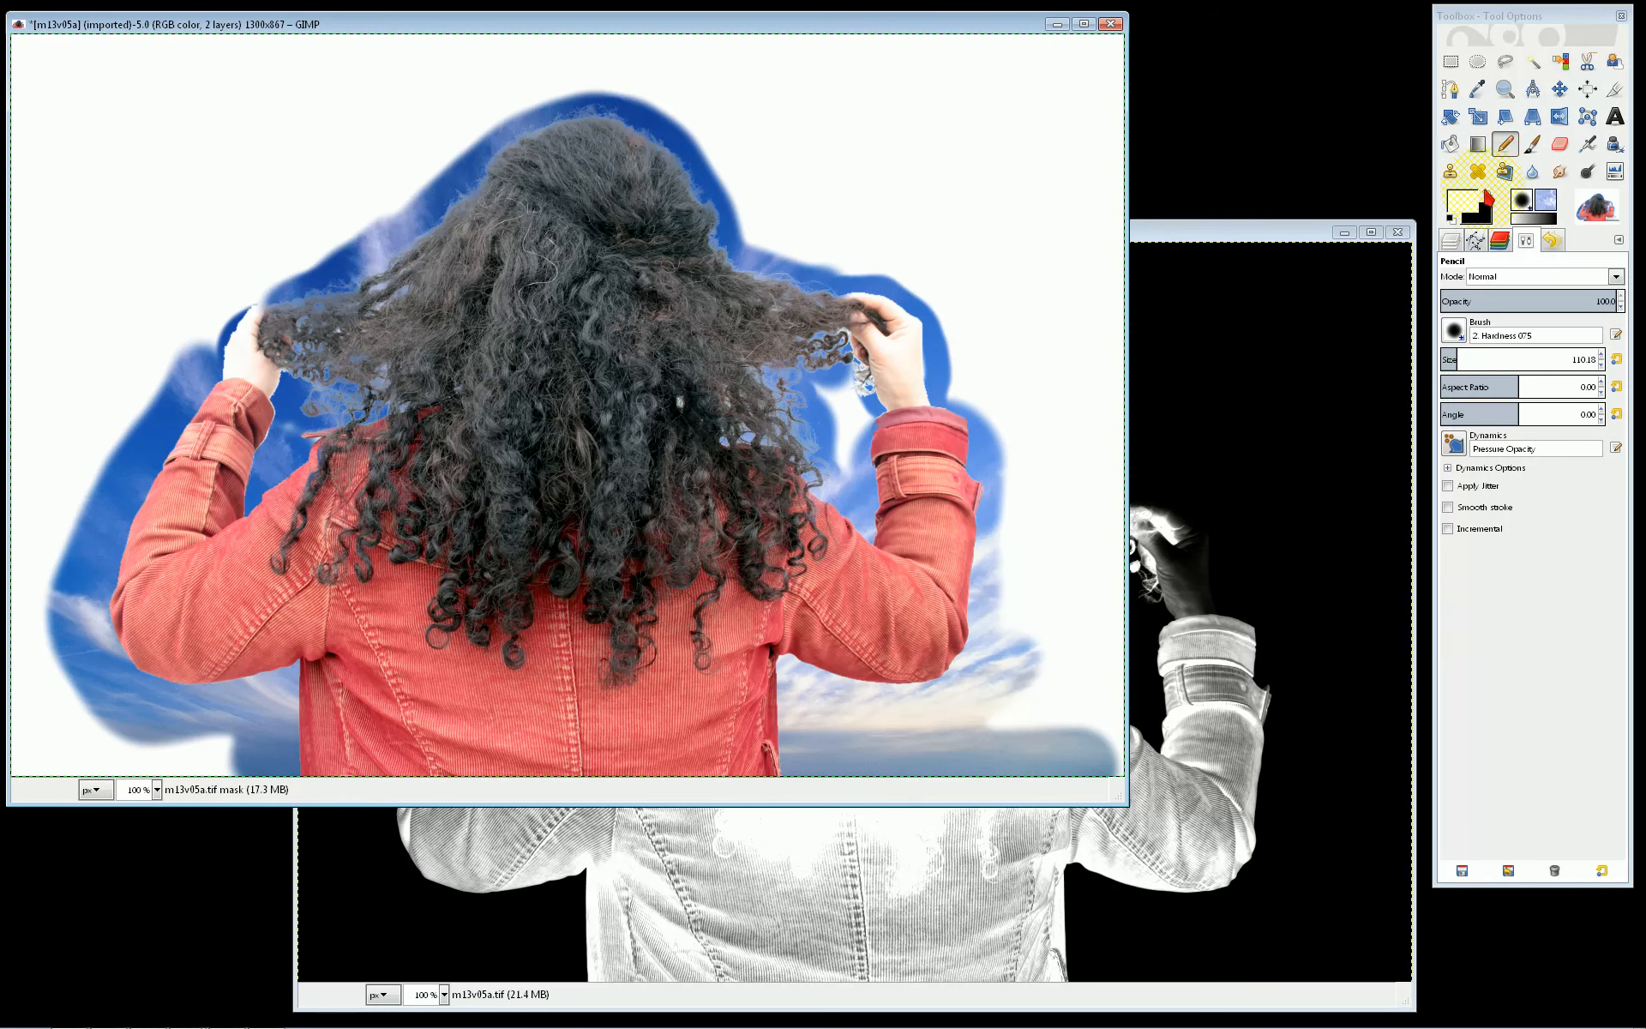
{"action": "left_click", "coordinate": [775, 213]}
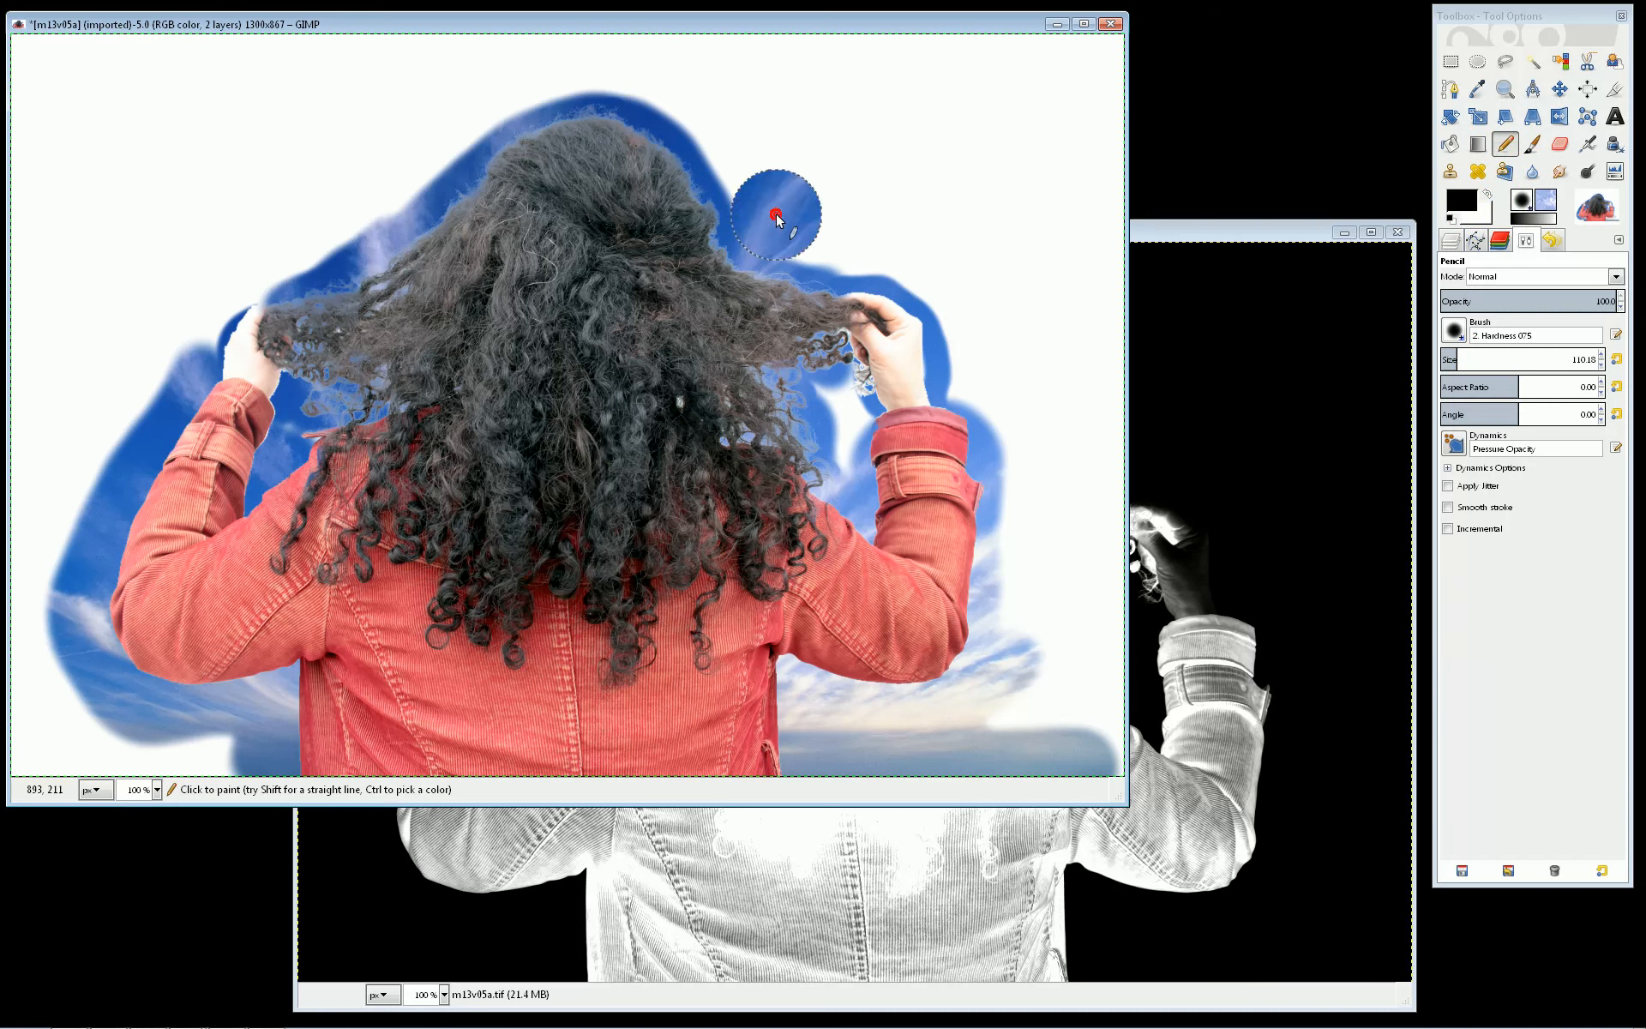
{"action": "mouse_move", "coordinate": [801, 233]}
{"action": "left_mouse_down"}
{"action": "mouse_move", "coordinate": [961, 282]}
{"action": "mouse_move", "coordinate": [1079, 634]}
{"action": "mouse_move", "coordinate": [1108, 439]}
{"action": "mouse_move", "coordinate": [1098, 167]}
{"action": "mouse_move", "coordinate": [1077, 214]}
{"action": "mouse_move", "coordinate": [1070, 418]}
{"action": "mouse_move", "coordinate": [957, 190]}
{"action": "left_mouse_up"}
Paint the mask black over all remaining white background with the Paintbrush at size 104.72
{"action": "key", "text": "p"}
{"action": "left_click", "coordinate": [1449, 356]}
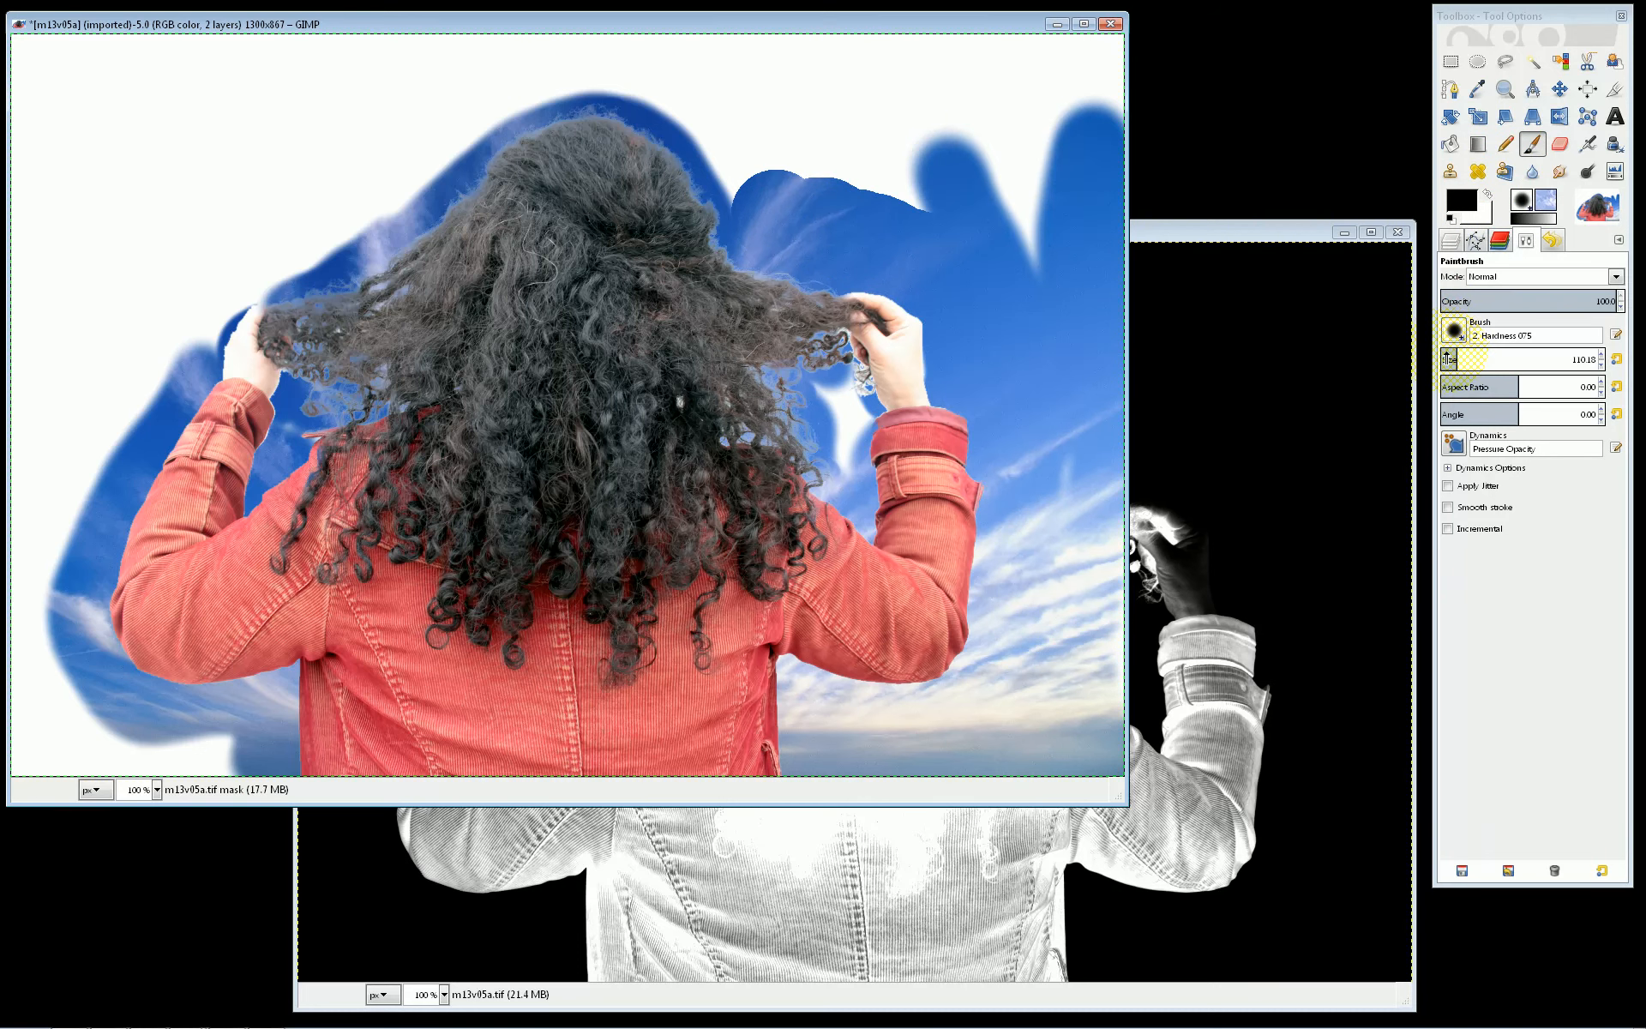
{"action": "mouse_move", "coordinate": [849, 431]}
{"action": "left_mouse_down"}
{"action": "mouse_move", "coordinate": [843, 474]}
{"action": "mouse_move", "coordinate": [859, 419]}
{"action": "left_mouse_up"}
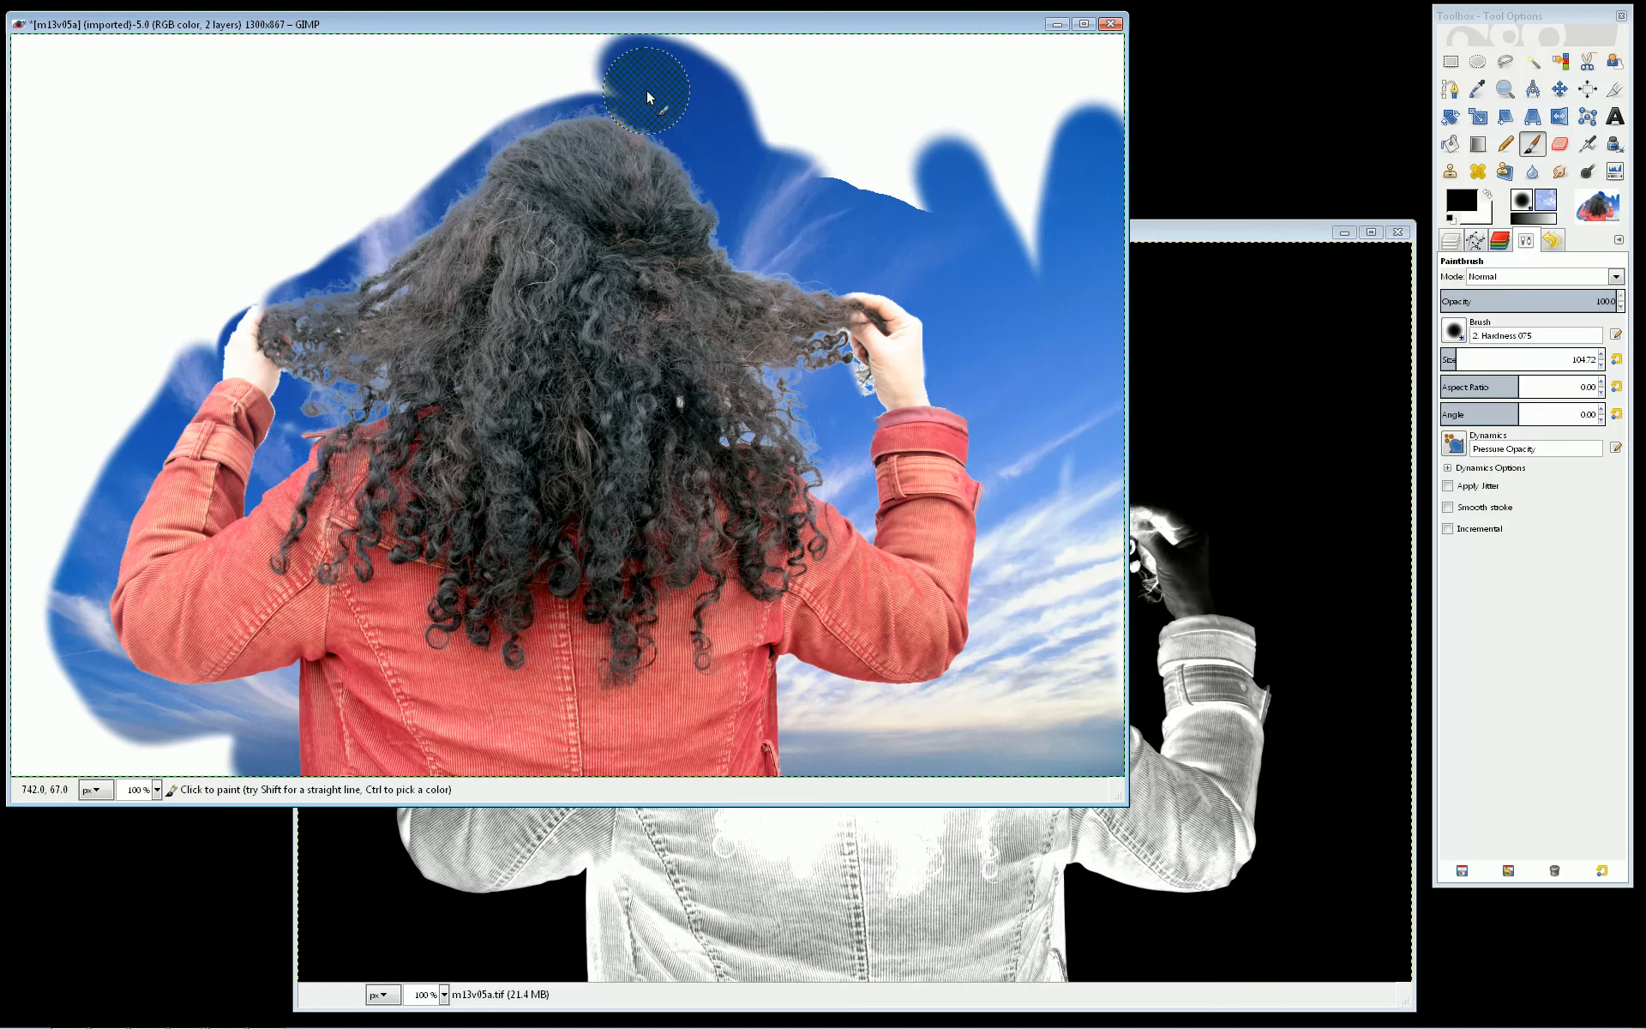
{"action": "mouse_move", "coordinate": [647, 96]}
{"action": "left_mouse_down"}
{"action": "mouse_move", "coordinate": [610, 66]}
{"action": "mouse_move", "coordinate": [442, 120]}
{"action": "mouse_move", "coordinate": [67, 450]}
{"action": "mouse_move", "coordinate": [47, 549]}
{"action": "mouse_move", "coordinate": [77, 708]}
{"action": "mouse_move", "coordinate": [198, 759]}
{"action": "mouse_move", "coordinate": [369, 171]}
{"action": "mouse_move", "coordinate": [184, 223]}
{"action": "mouse_move", "coordinate": [103, 288]}
{"action": "mouse_move", "coordinate": [397, 74]}
{"action": "mouse_move", "coordinate": [110, 214]}
{"action": "mouse_move", "coordinate": [882, 165]}
{"action": "mouse_move", "coordinate": [853, 120]}
{"action": "mouse_move", "coordinate": [875, 44]}
{"action": "mouse_move", "coordinate": [1077, 44]}
{"action": "mouse_move", "coordinate": [1094, 140]}
{"action": "mouse_move", "coordinate": [1049, 230]}
{"action": "mouse_move", "coordinate": [1210, 370]}
{"action": "left_mouse_up"}
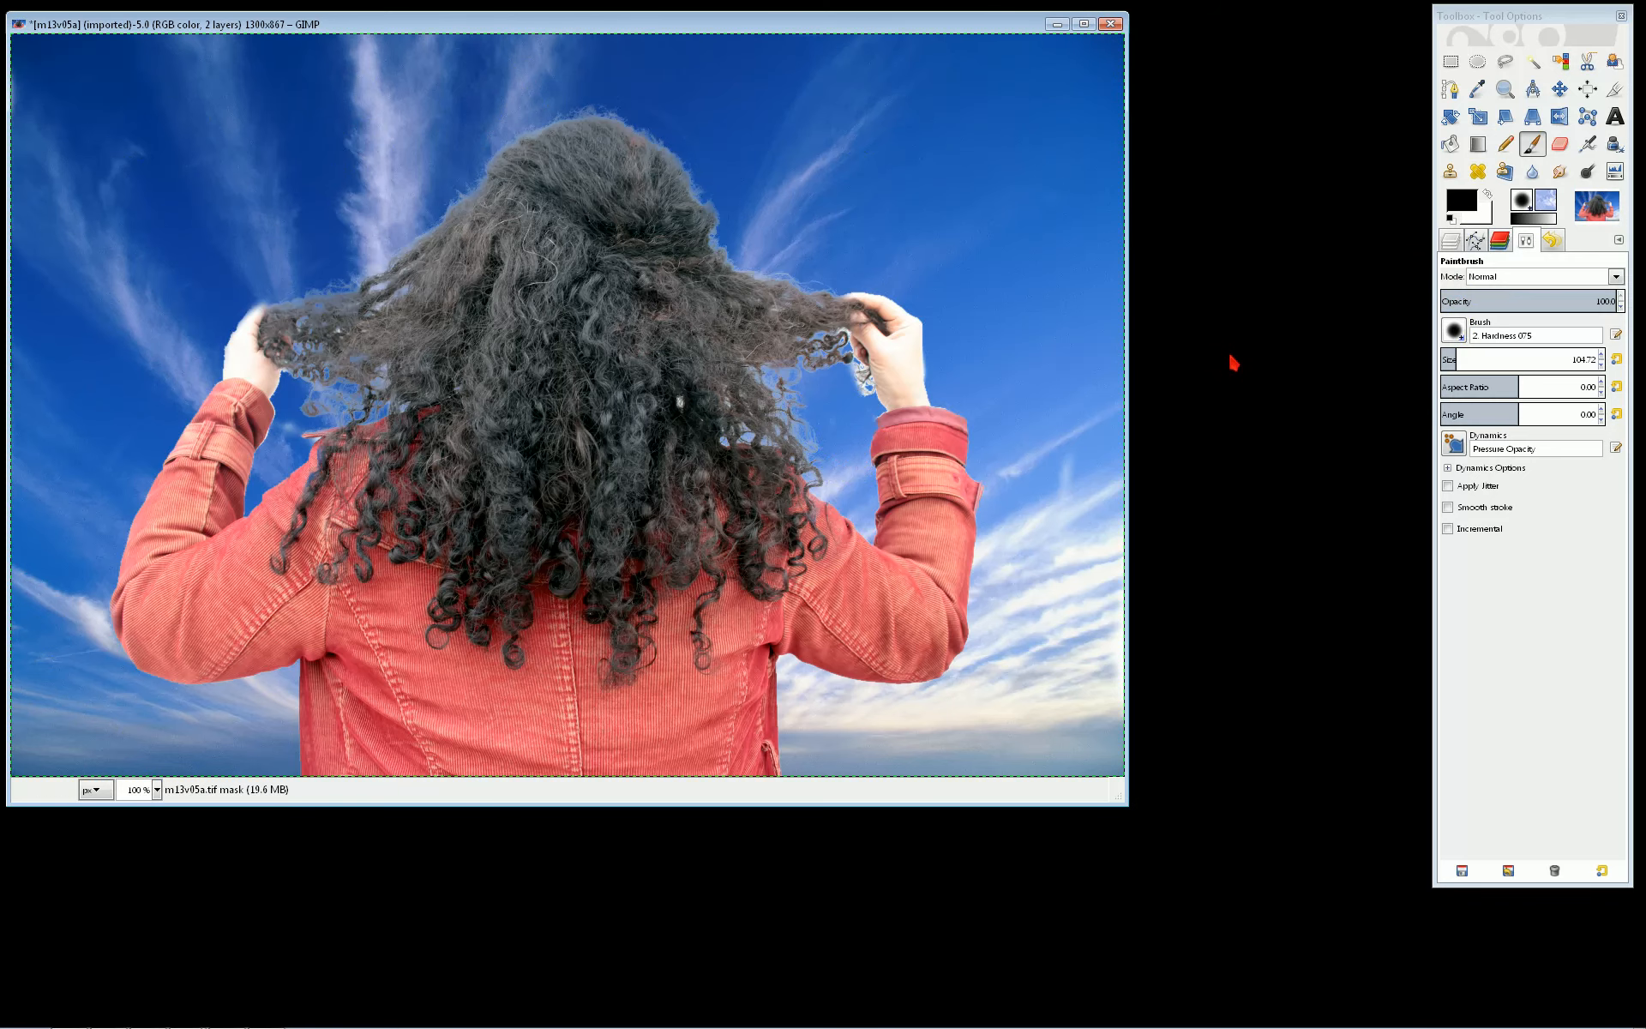